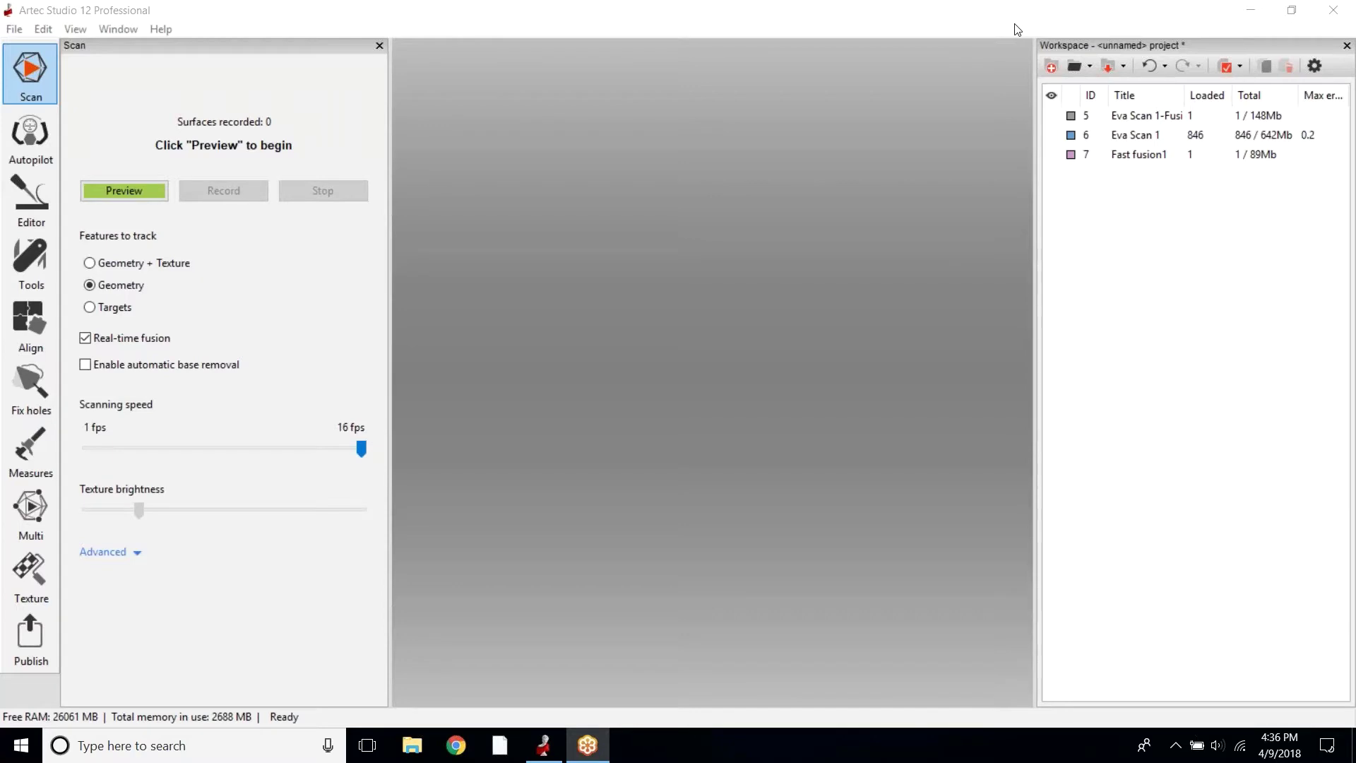
Start the scanner preview and record new geometry scans of the part with real-time fusion enabled
key(F7)
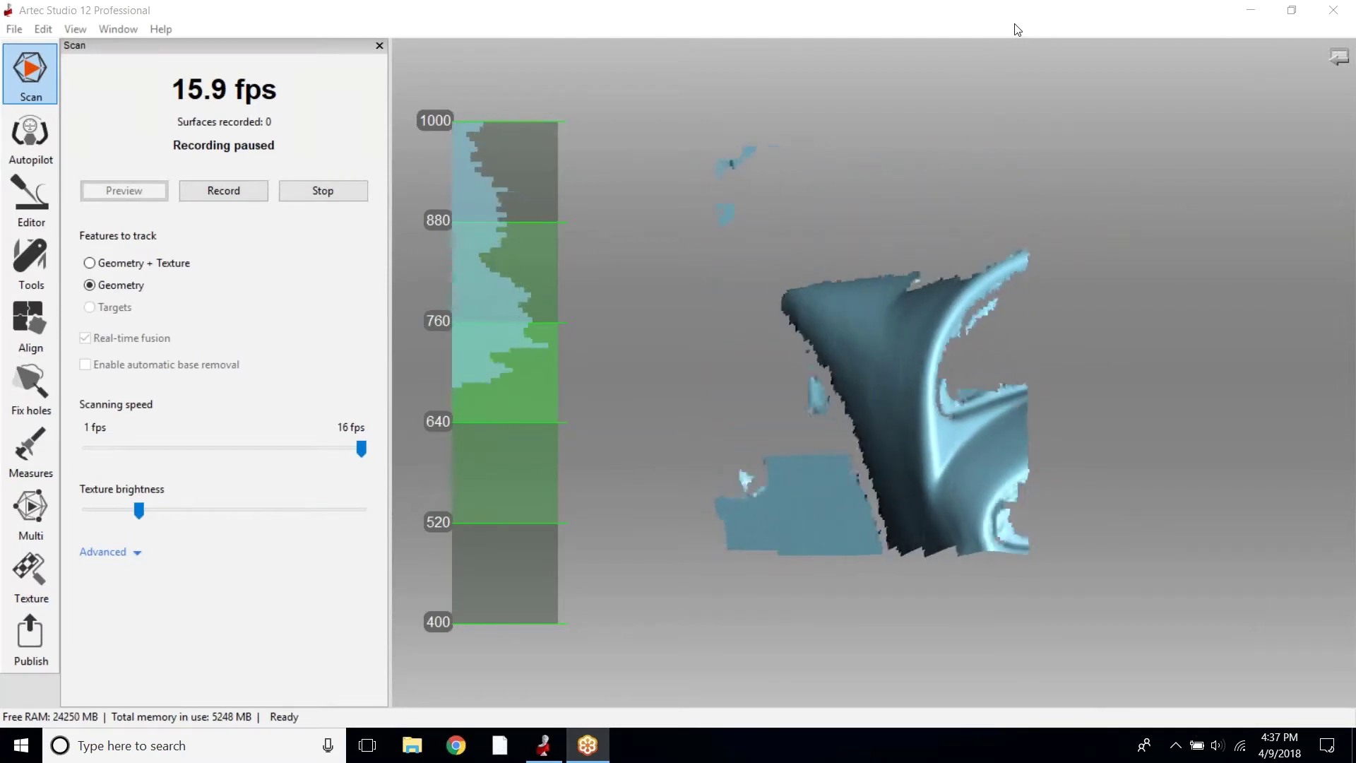
key(F7)
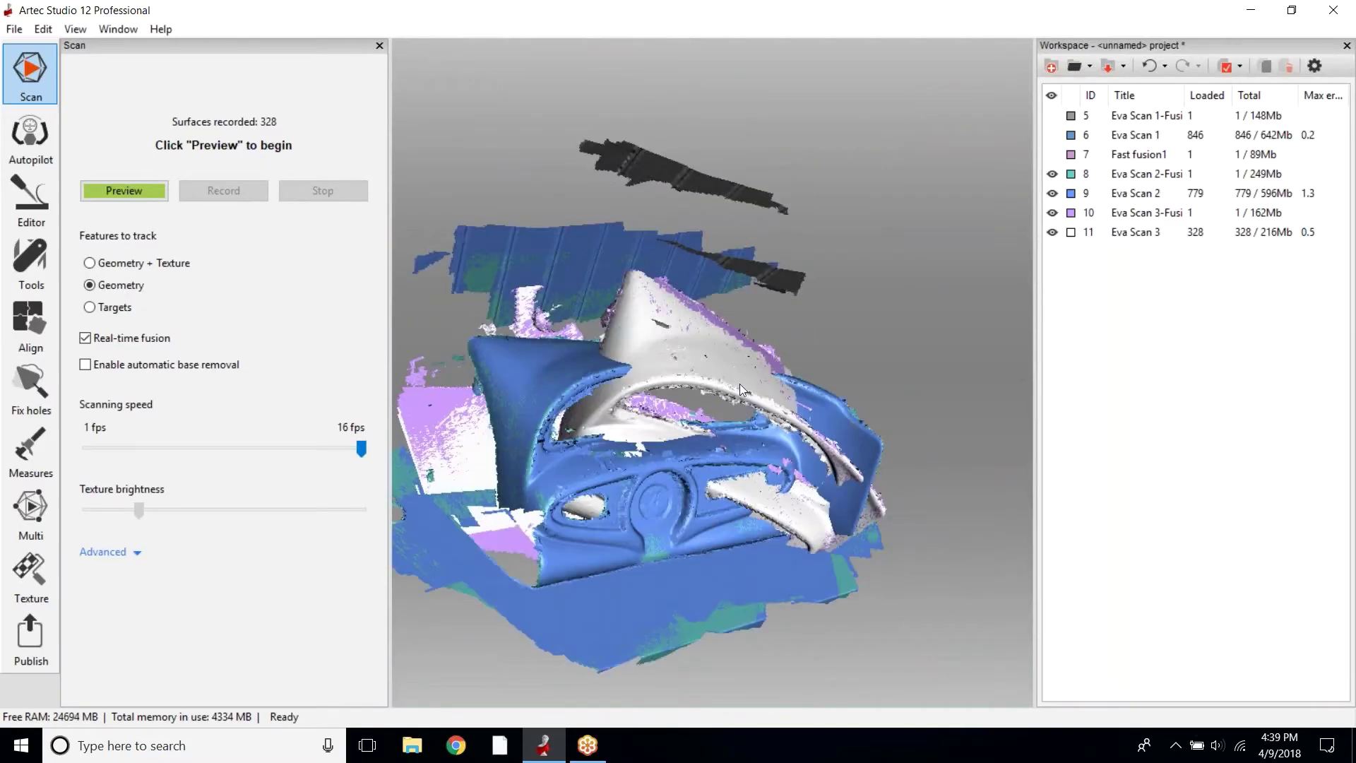
Launch Autopilot and select only Eva Scan 2 and Eva Scan 3 for the model, excluding both fusions
right_drag(739, 389, 800, 326)
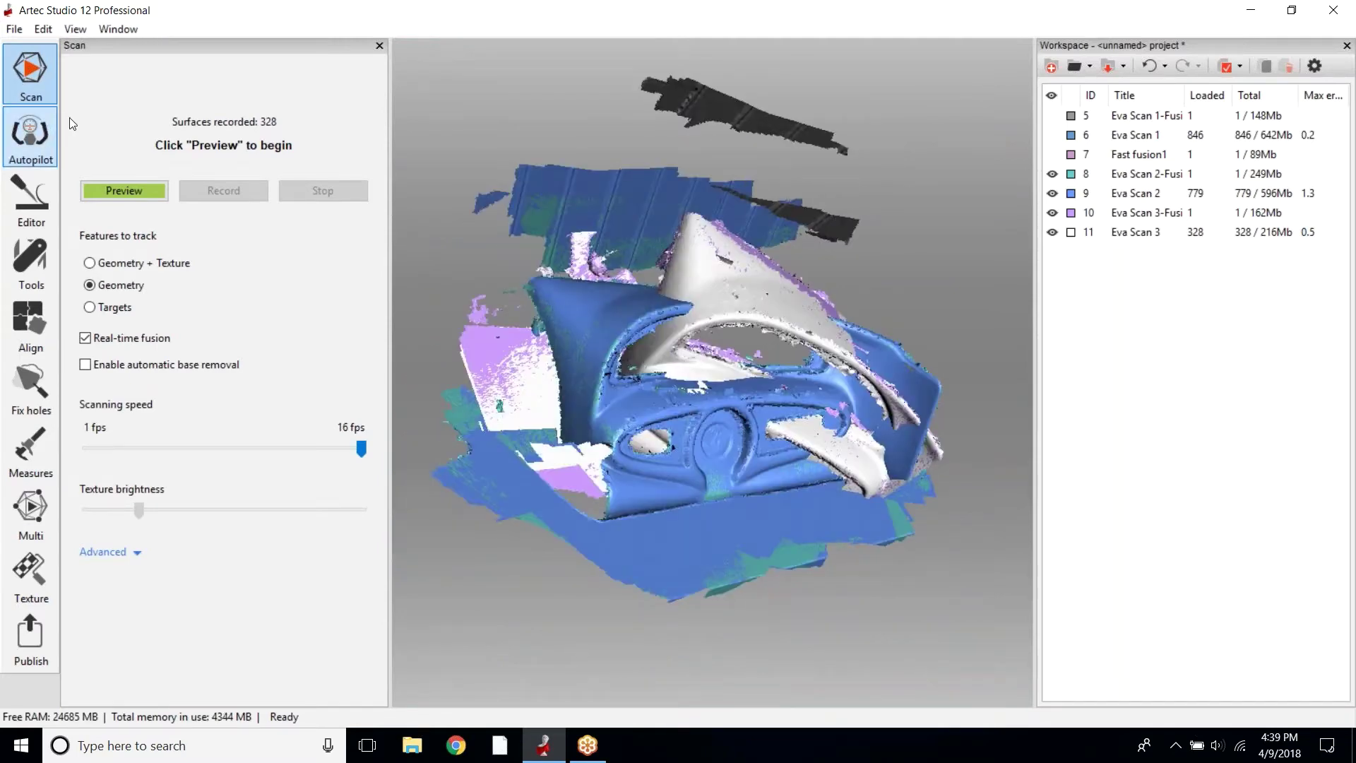
click(70, 117)
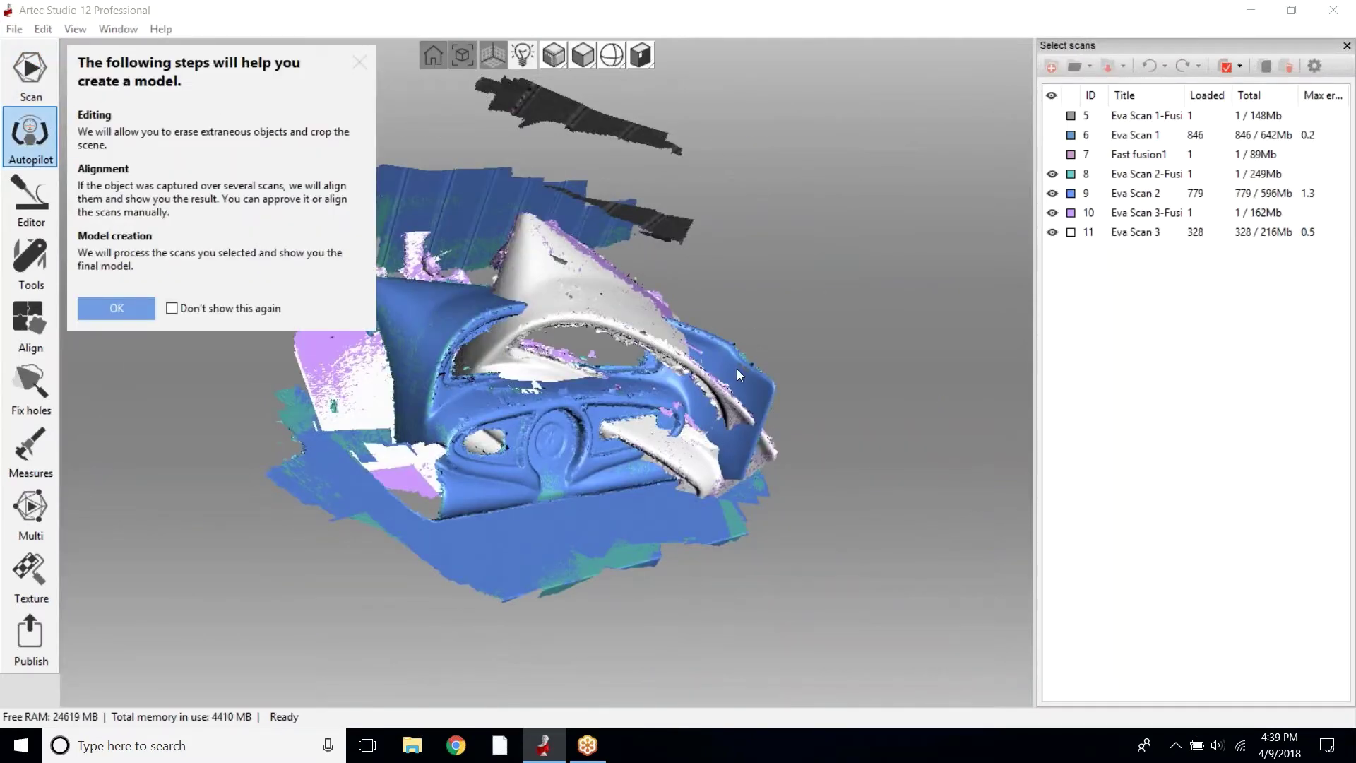
drag(740, 395, 548, 558)
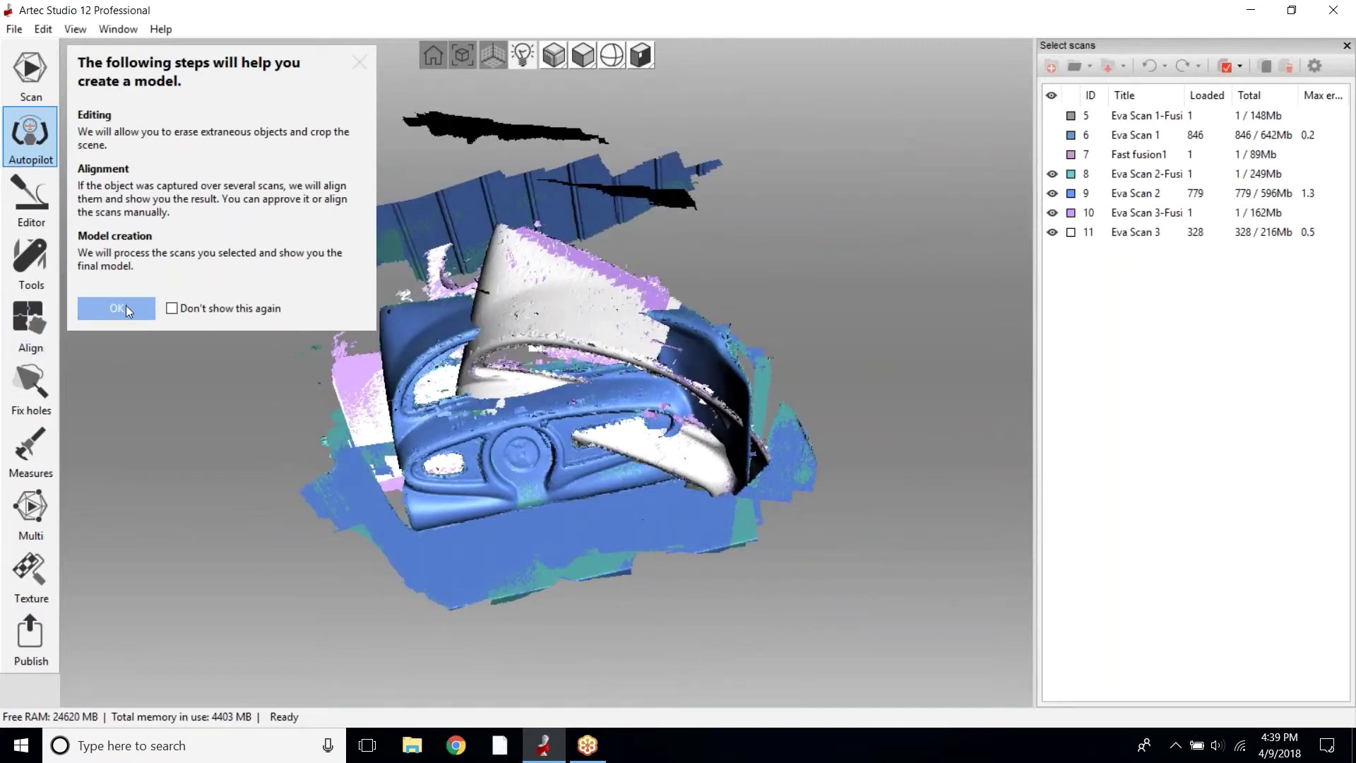
click(125, 308)
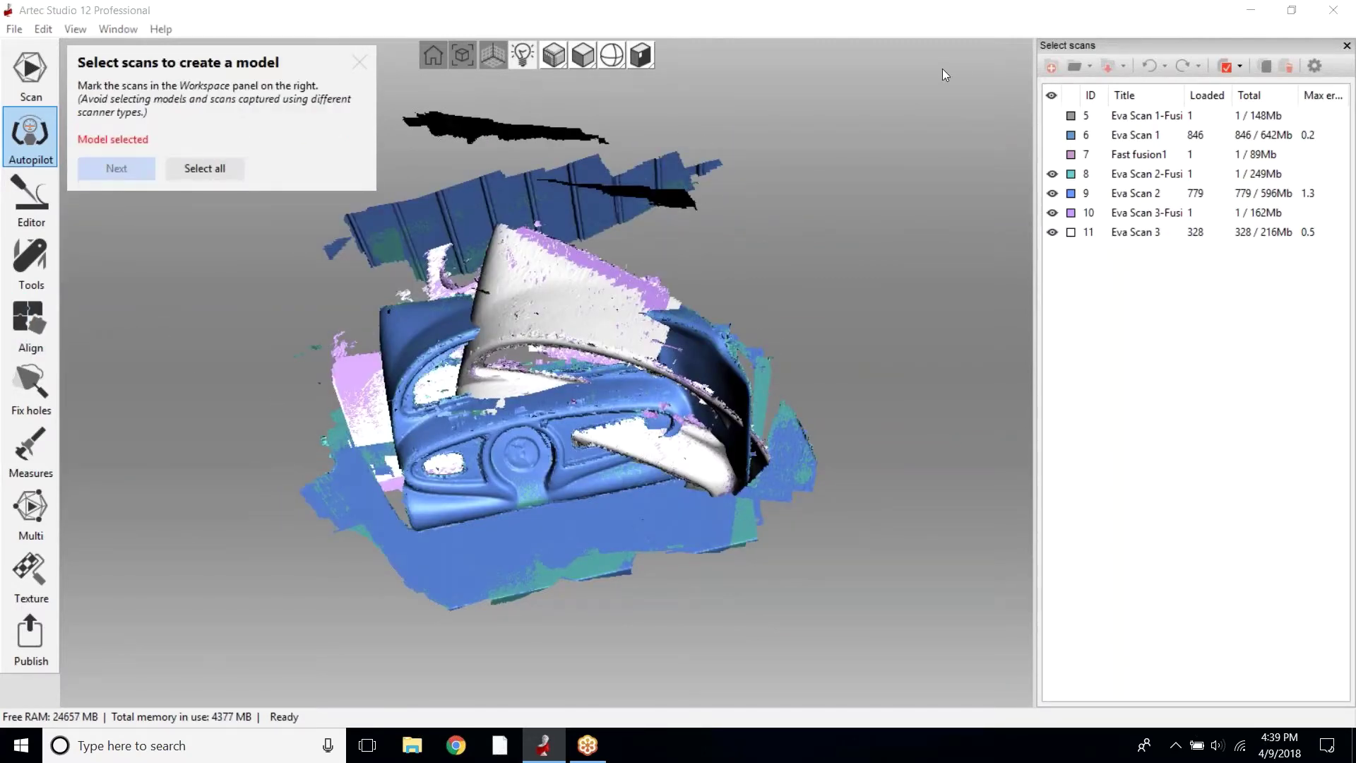
click(1052, 174)
click(1053, 213)
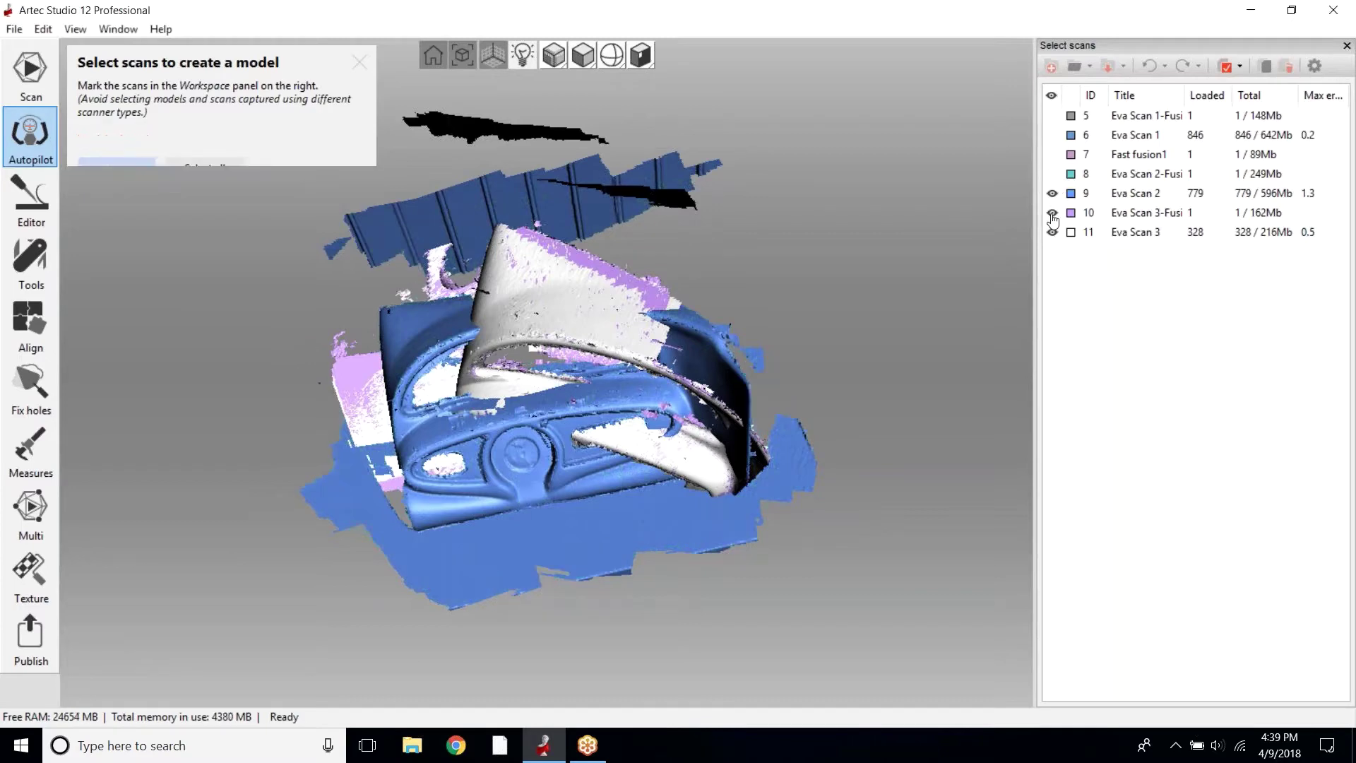
drag(590, 594, 689, 408)
click(138, 145)
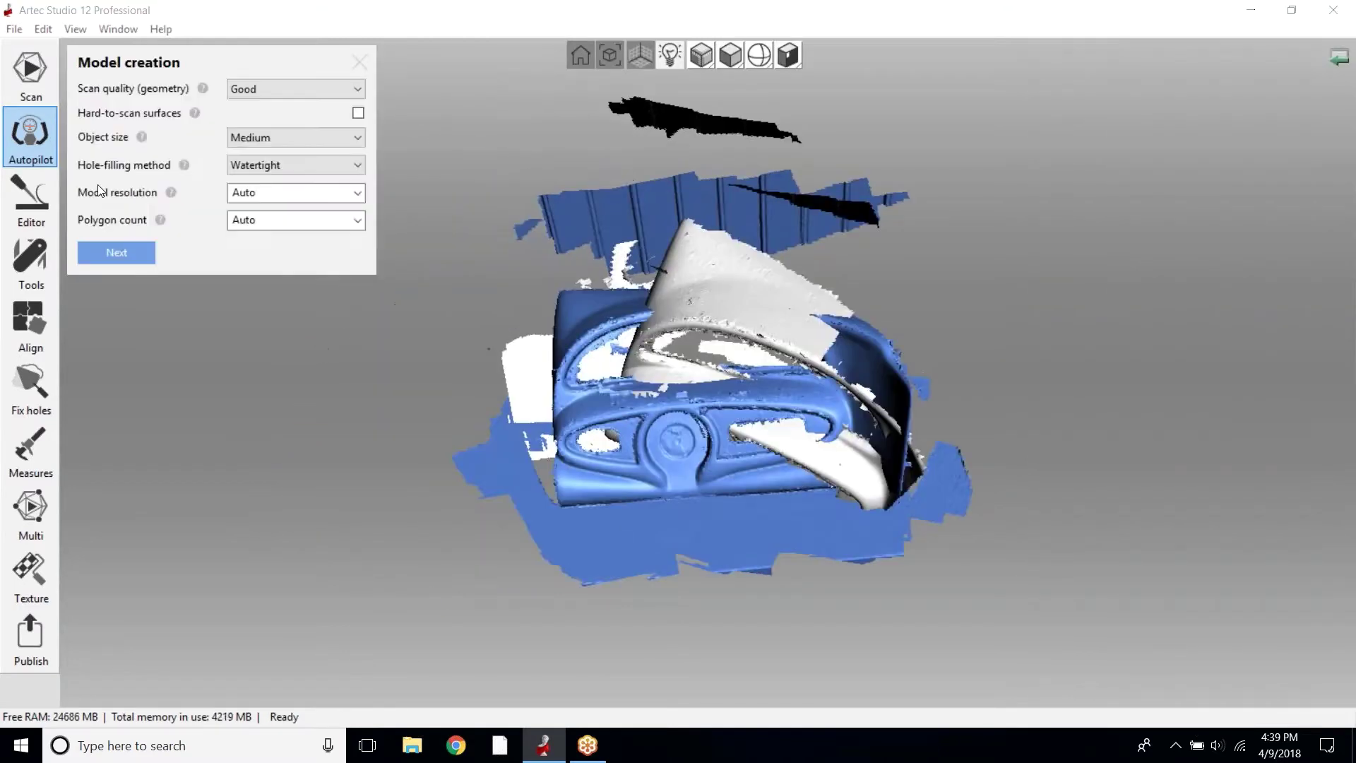
Set the model creation's hole-filling method to Don't fill and accept the remaining settings
click(295, 165)
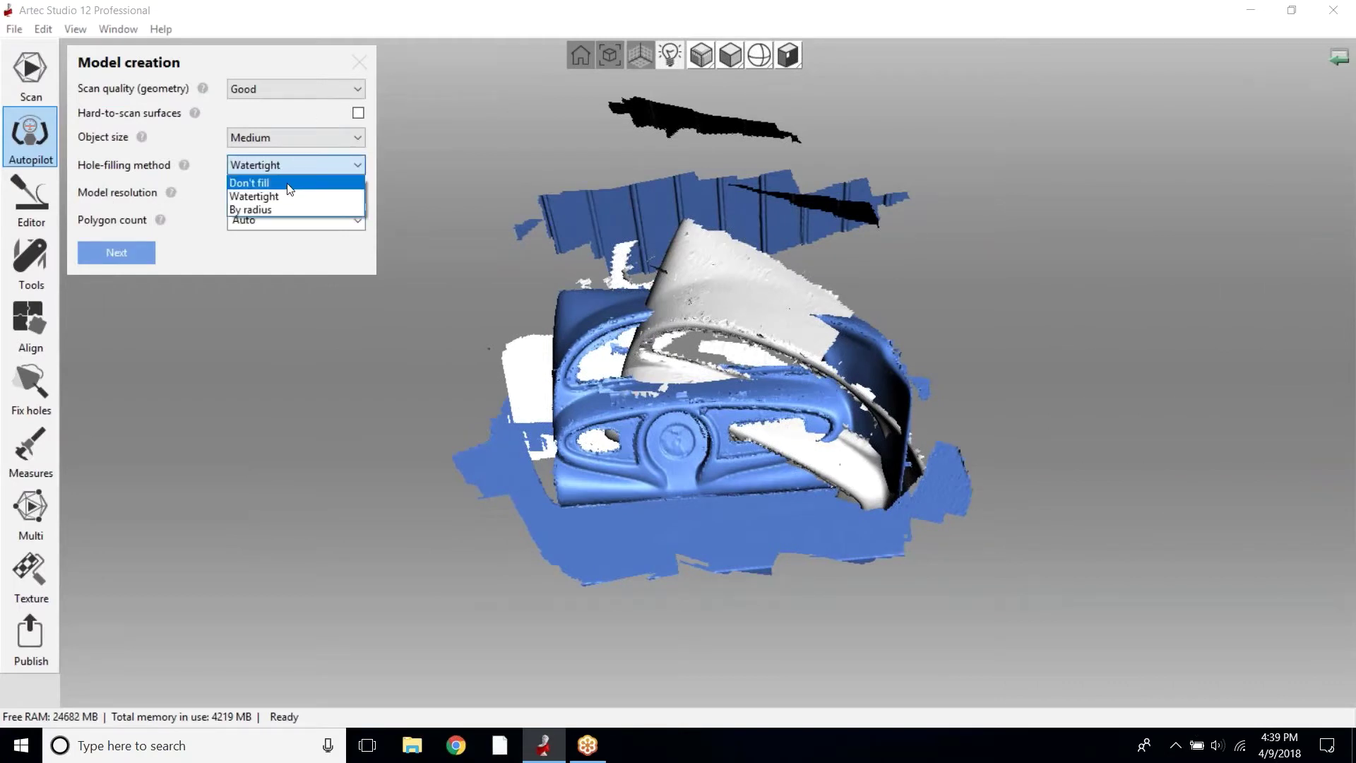
click(290, 185)
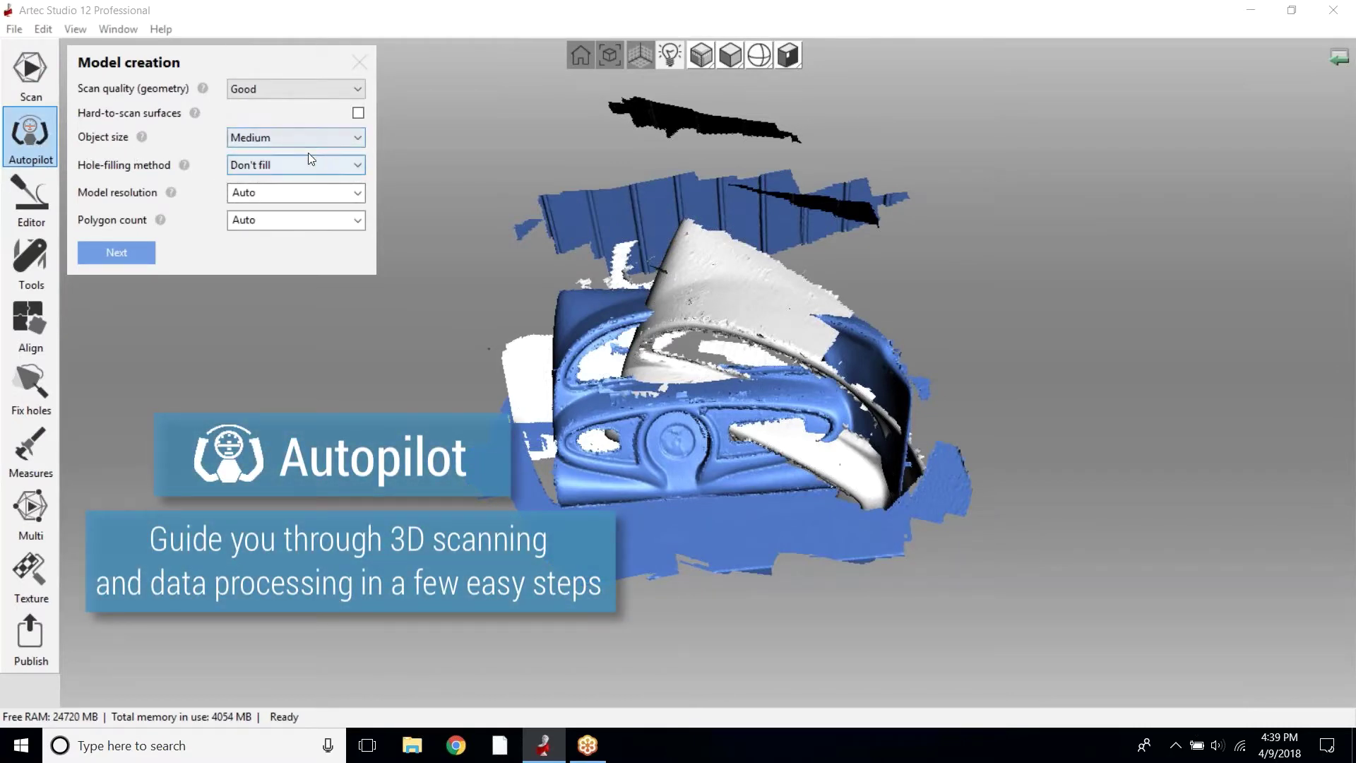
click(120, 254)
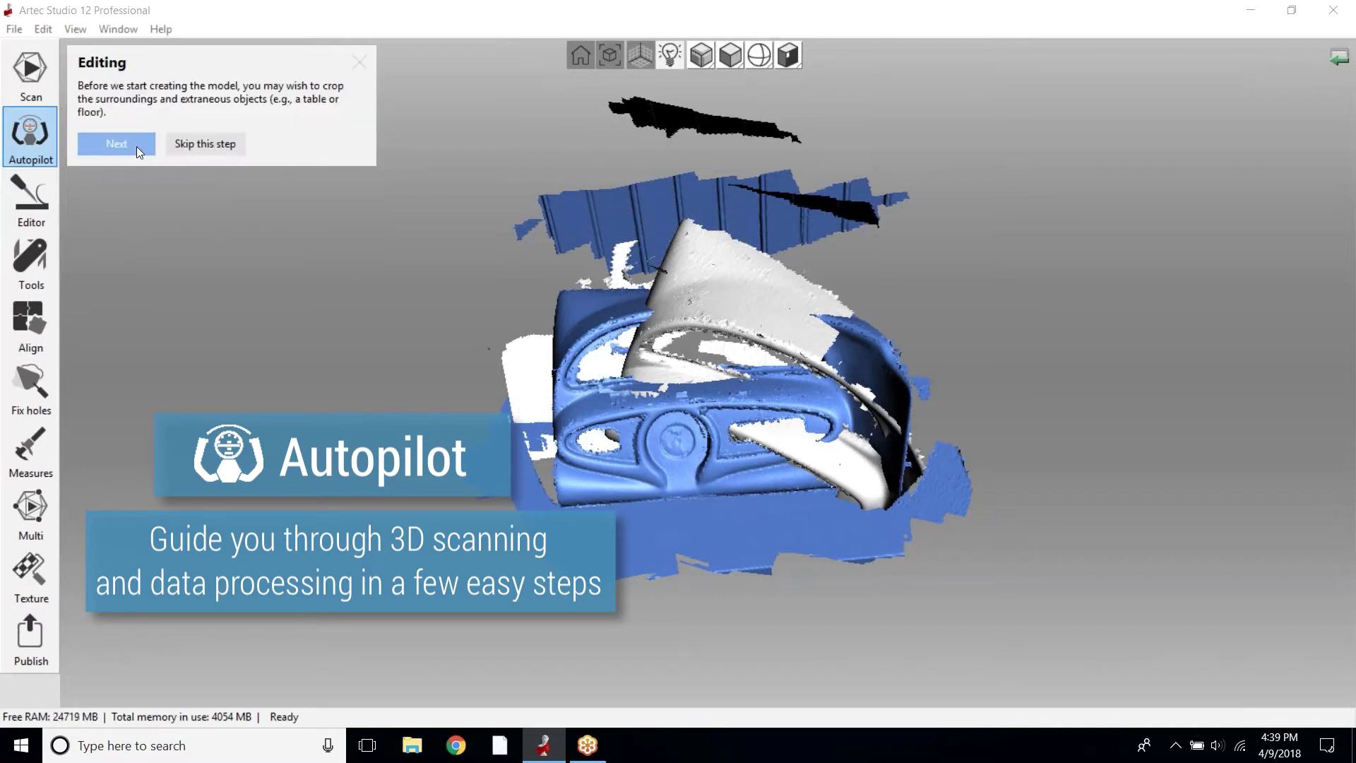
Enter the editing stage, hide Eva Scan 3, and lasso and erase the detached surface above the part in Eva Scan 2
click(120, 144)
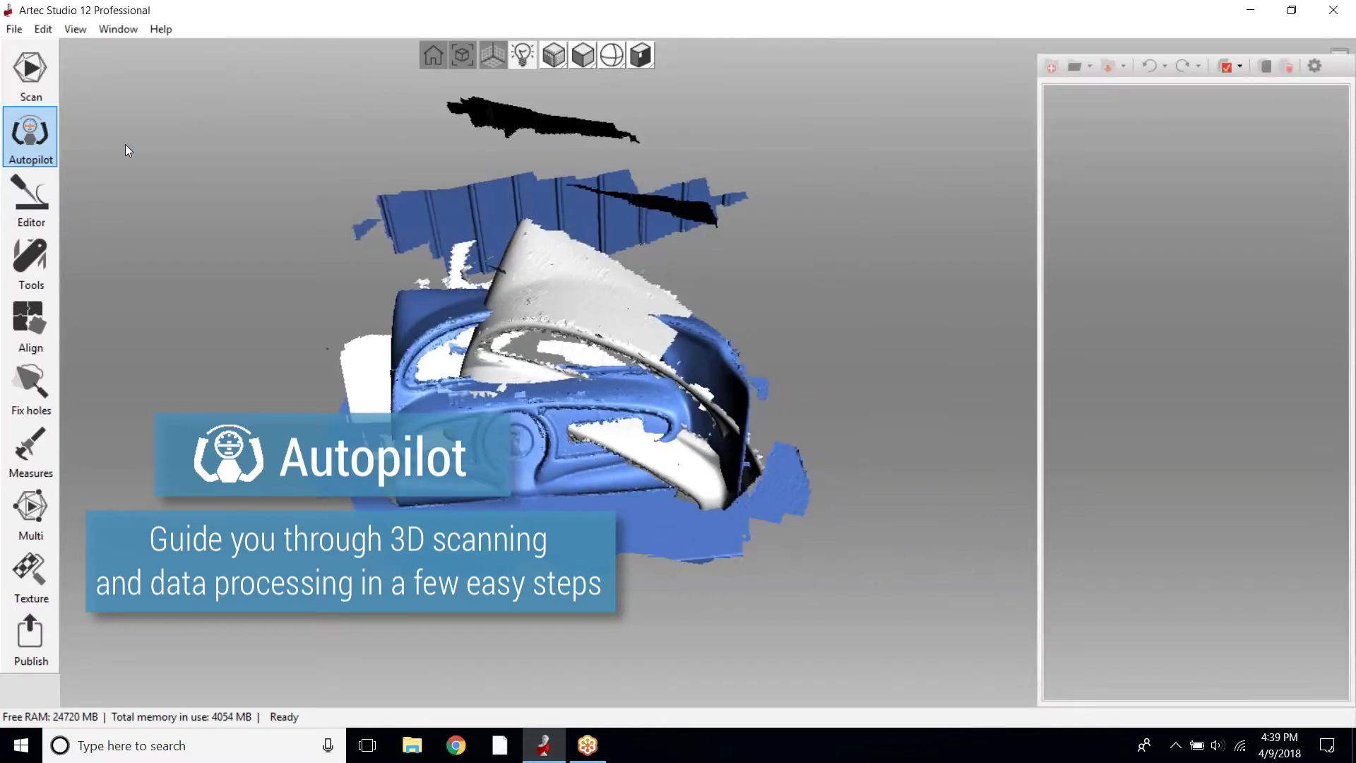
click(1054, 135)
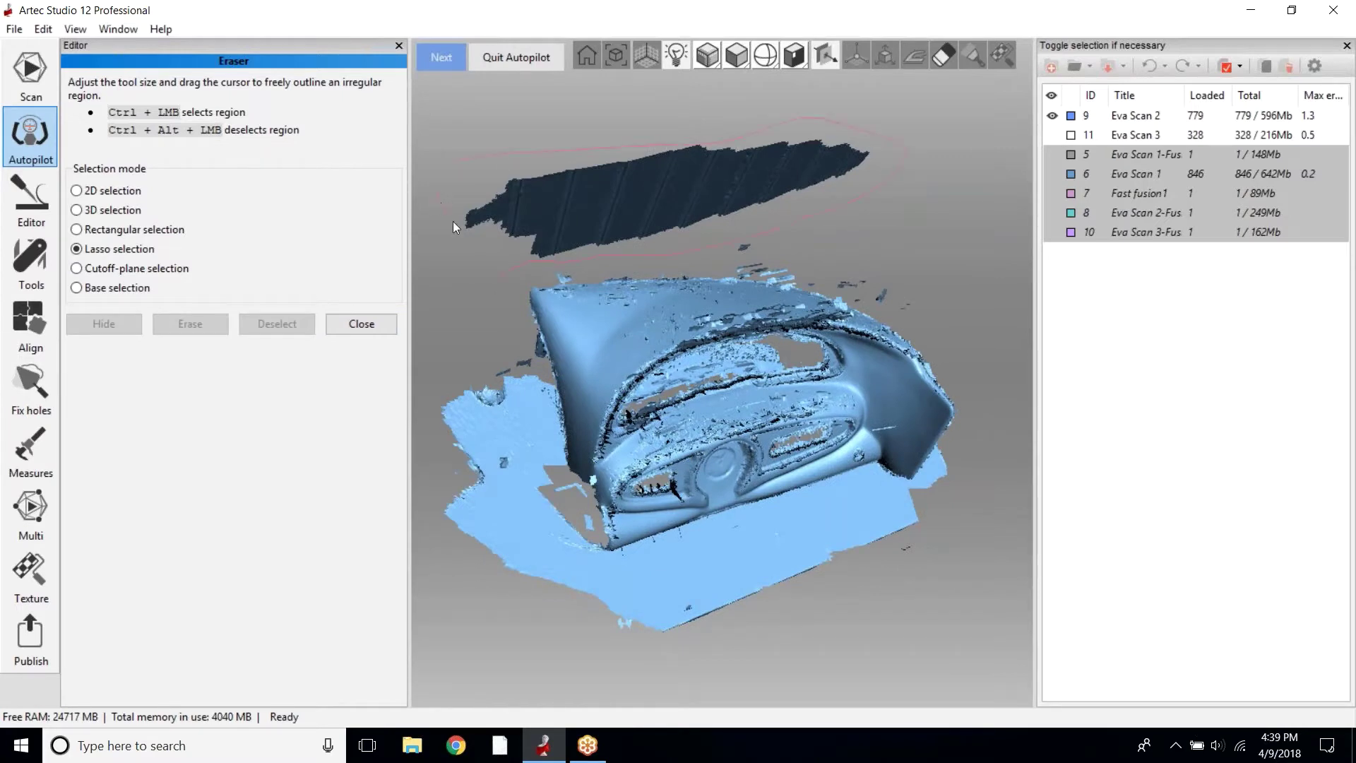
click(191, 324)
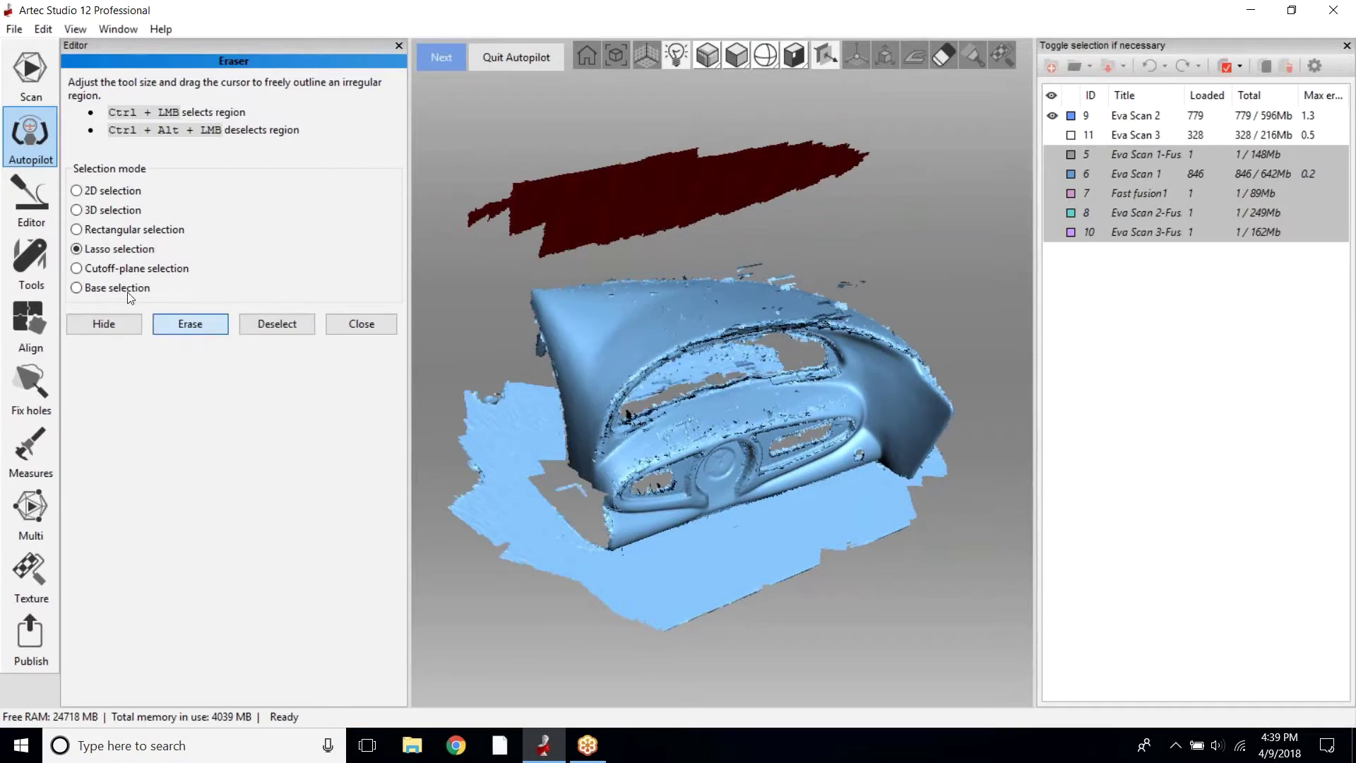
Erase the floor around the part in Eva Scan 2 by painting a cutoff-plane selection over it
click(102, 269)
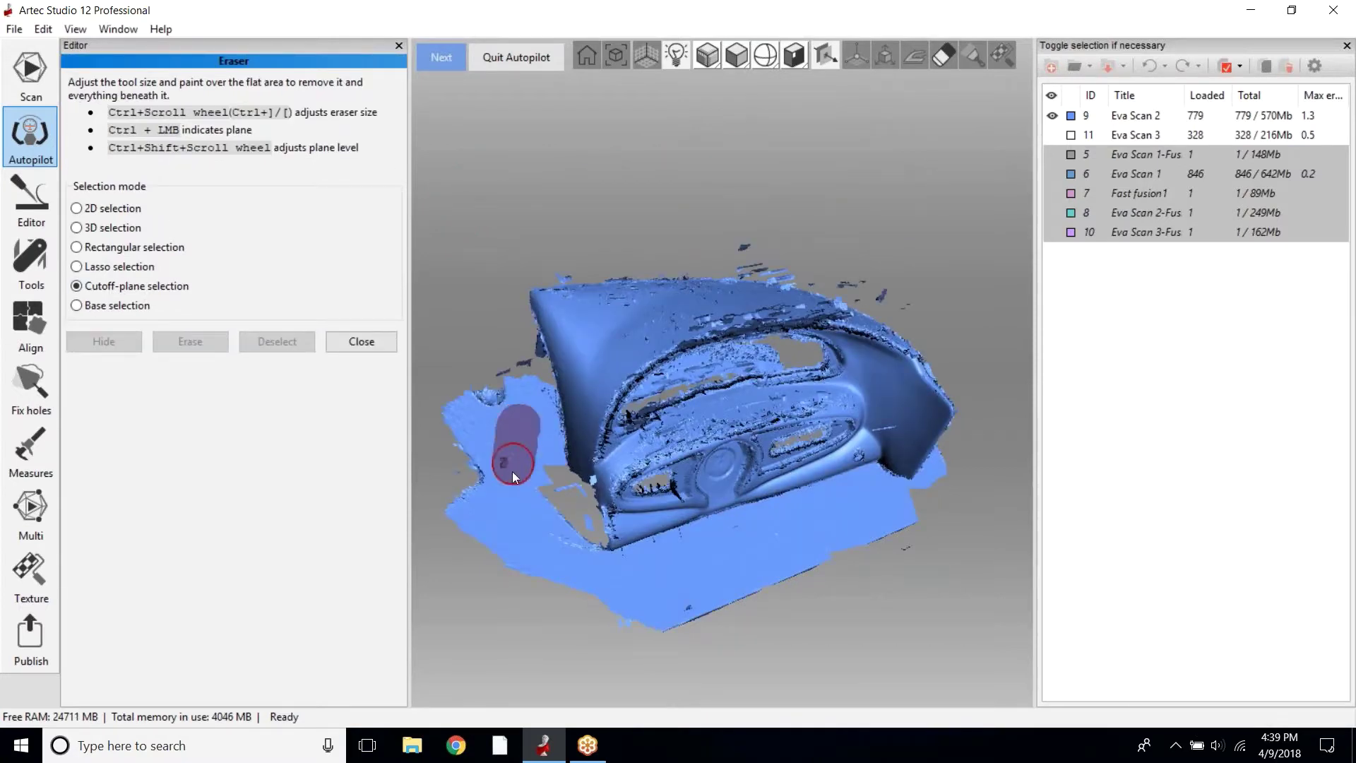
mouse_move(601, 587)
mouse_down()
mouse_move(763, 561)
mouse_move(893, 520)
mouse_move(719, 576)
mouse_up()
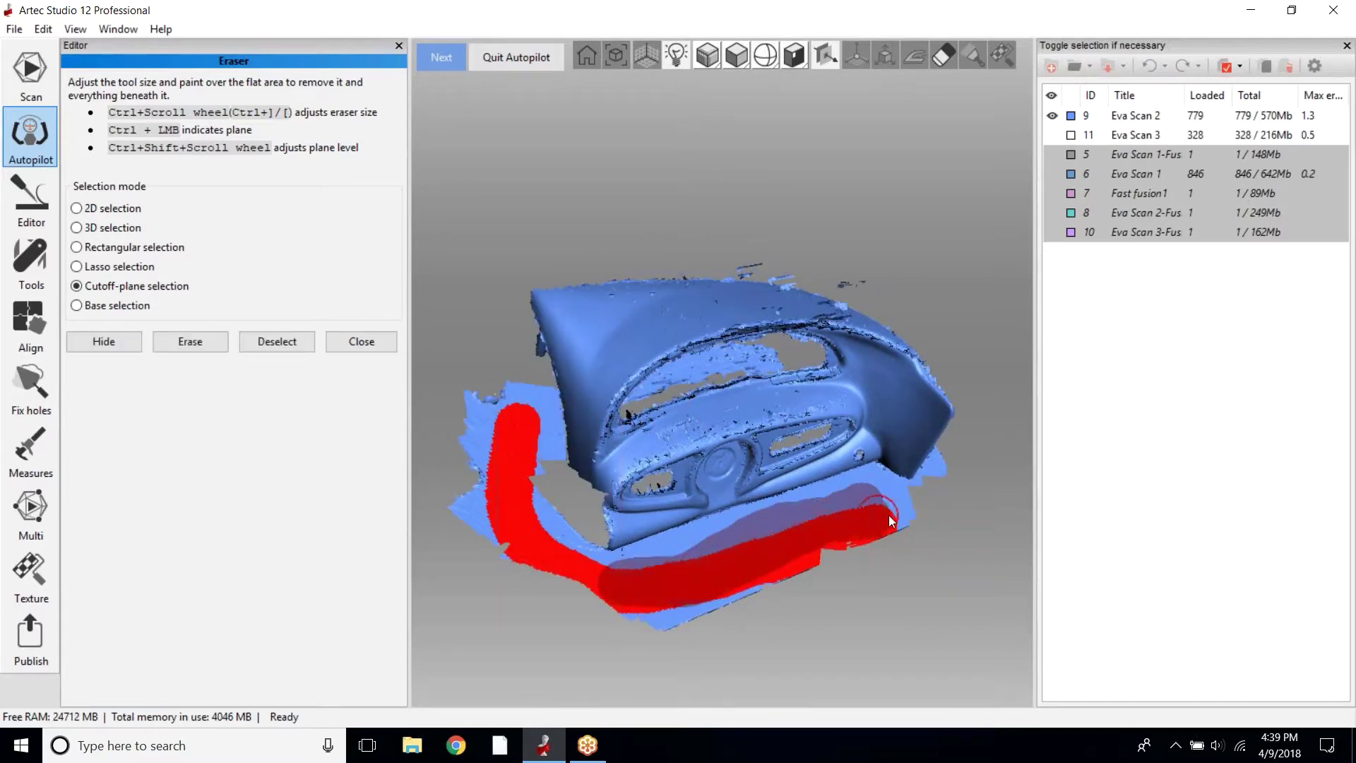
mouse_move(848, 548)
mouse_down()
mouse_move(924, 502)
mouse_move(765, 642)
mouse_move(951, 432)
mouse_move(946, 373)
mouse_move(982, 370)
mouse_move(955, 523)
mouse_move(835, 561)
mouse_up()
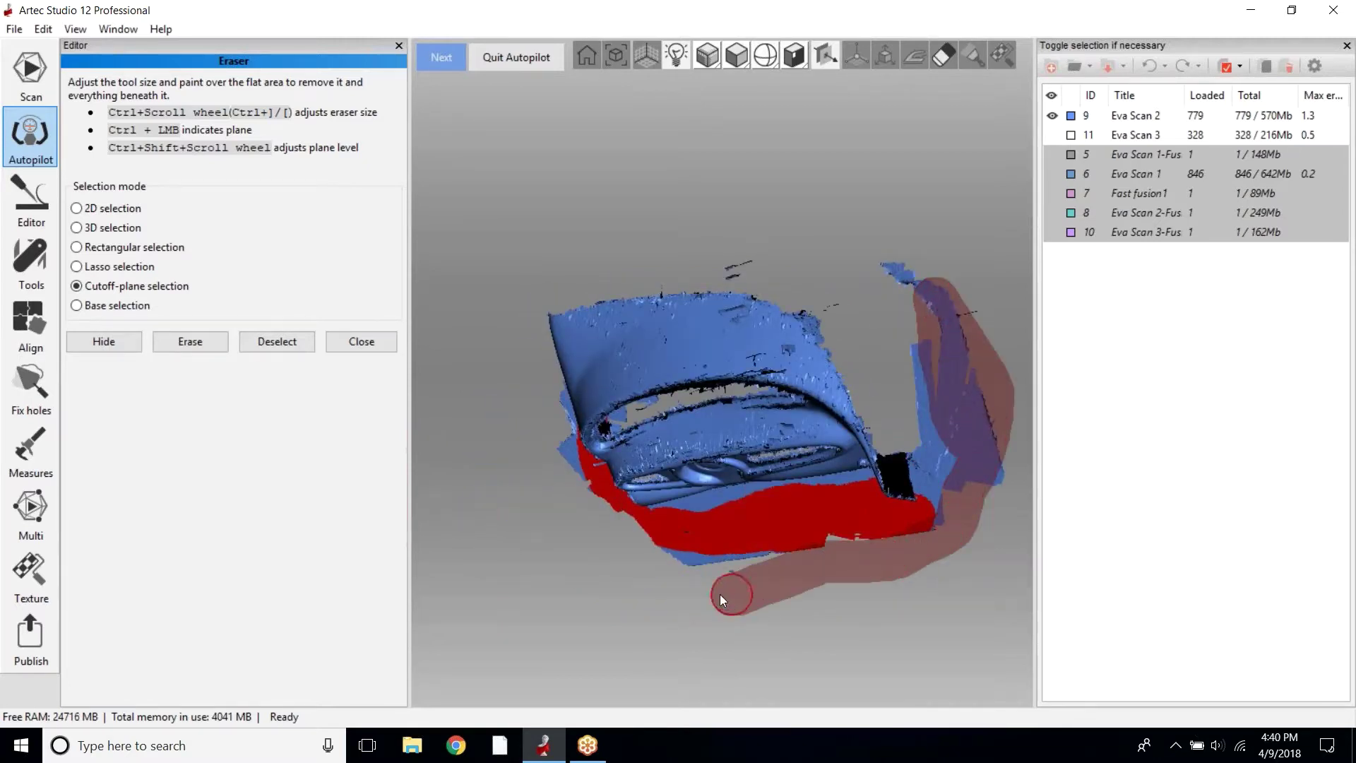
mouse_move(721, 599)
mouse_down()
mouse_move(729, 562)
mouse_move(804, 576)
mouse_up()
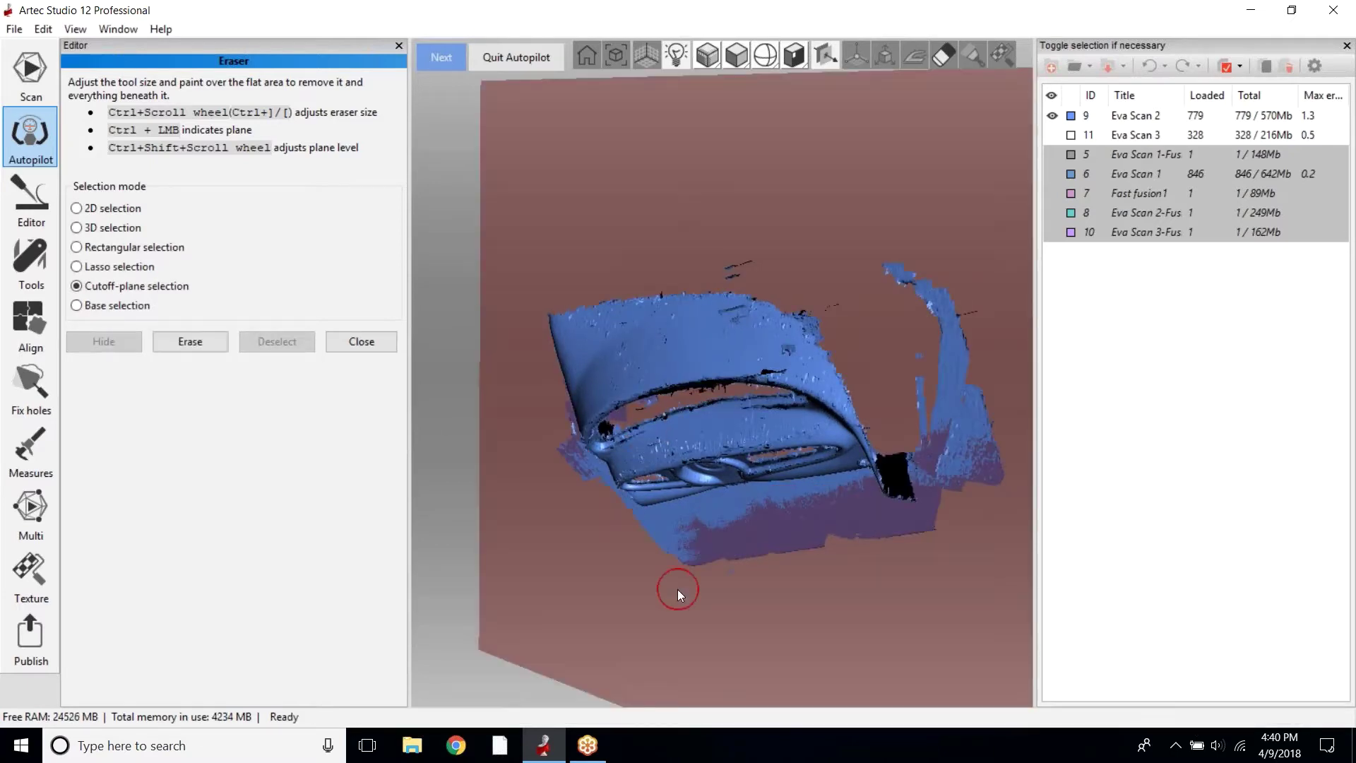
mouse_move(675, 592)
mouse_down()
mouse_move(751, 544)
mouse_move(788, 358)
mouse_up()
click(185, 345)
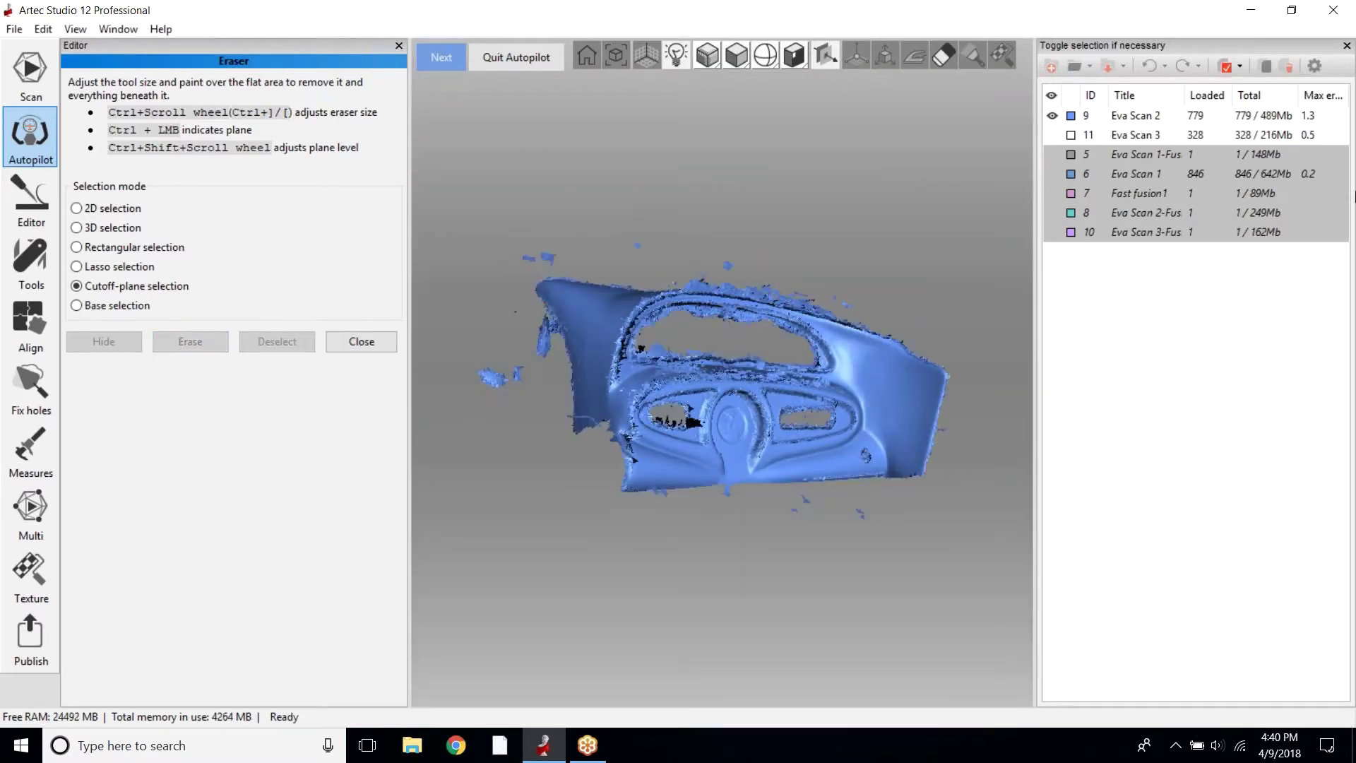
Show only Eva Scan 3, and lasso and erase the detached surfaces floating above the part
click(1052, 115)
click(1052, 135)
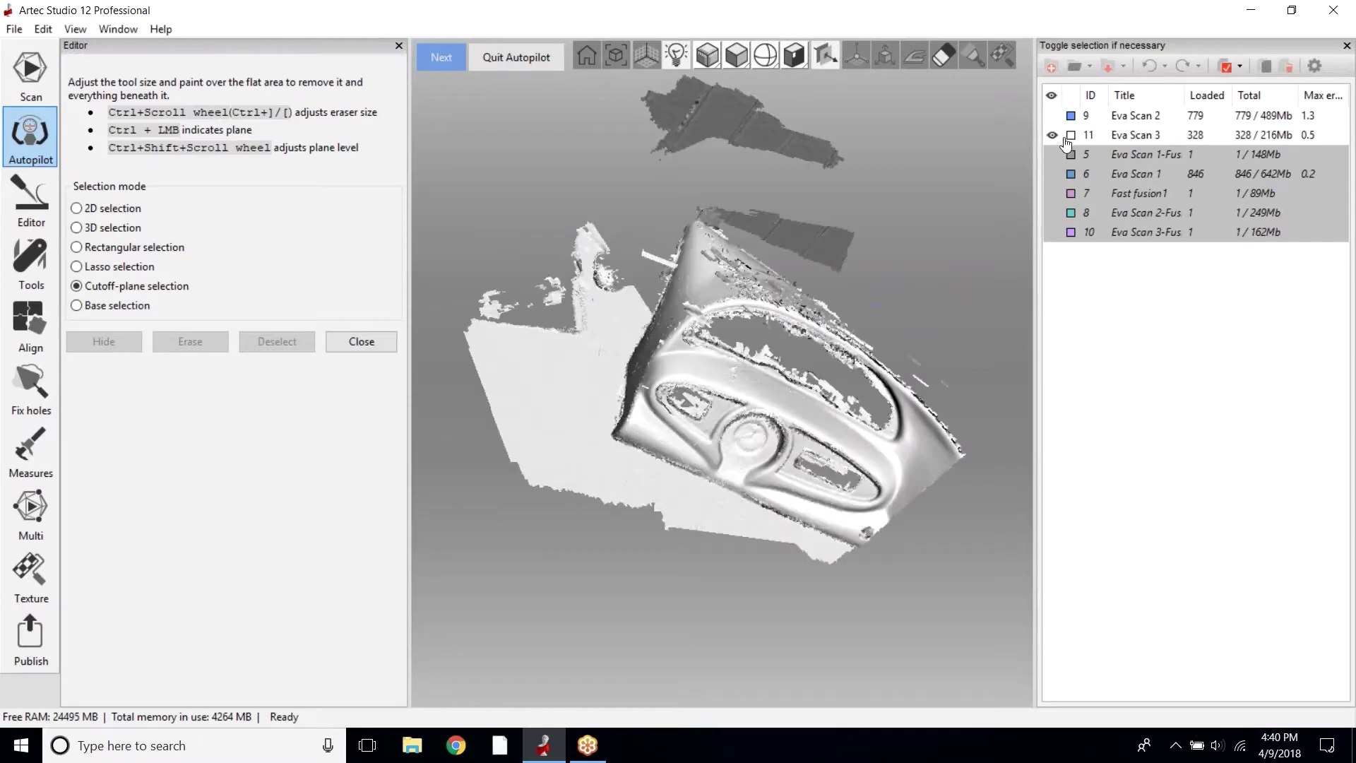
drag(790, 337, 734, 475)
click(96, 266)
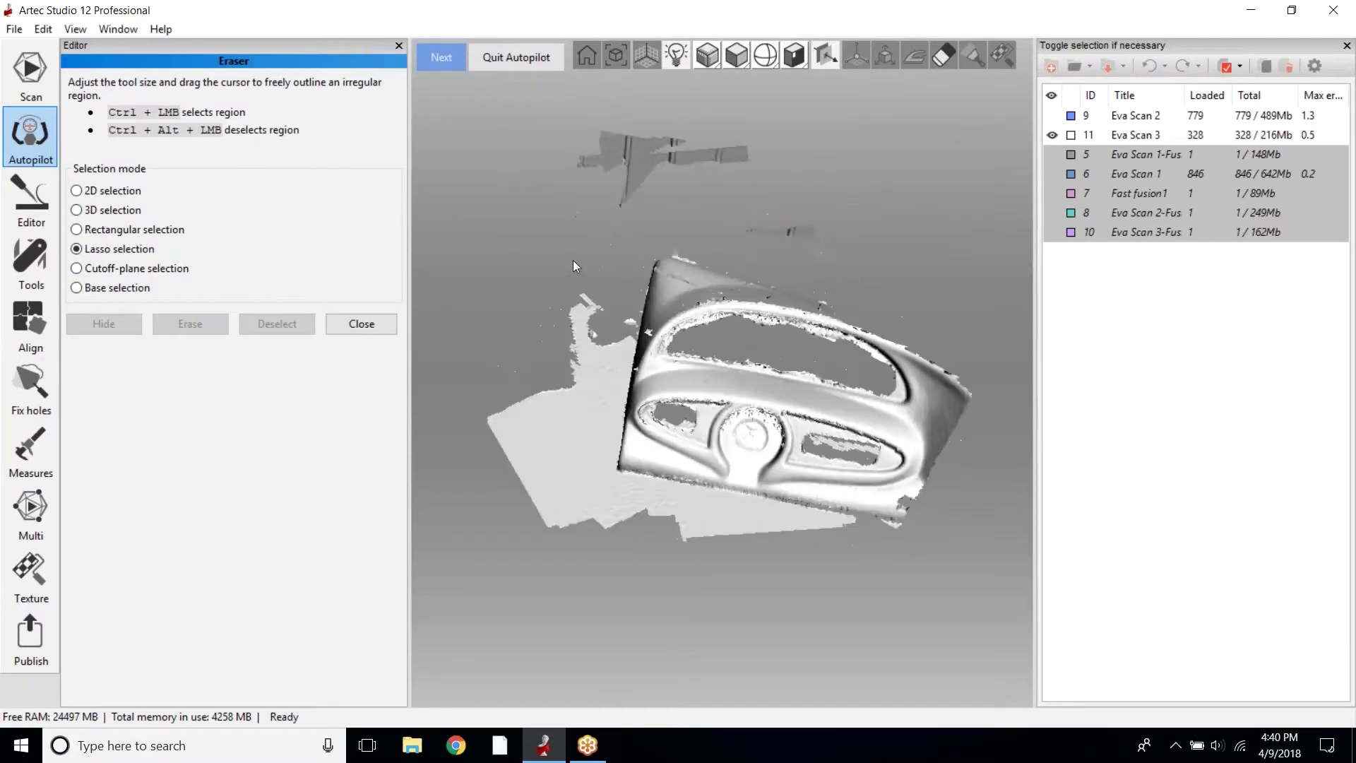
drag(572, 260, 607, 236)
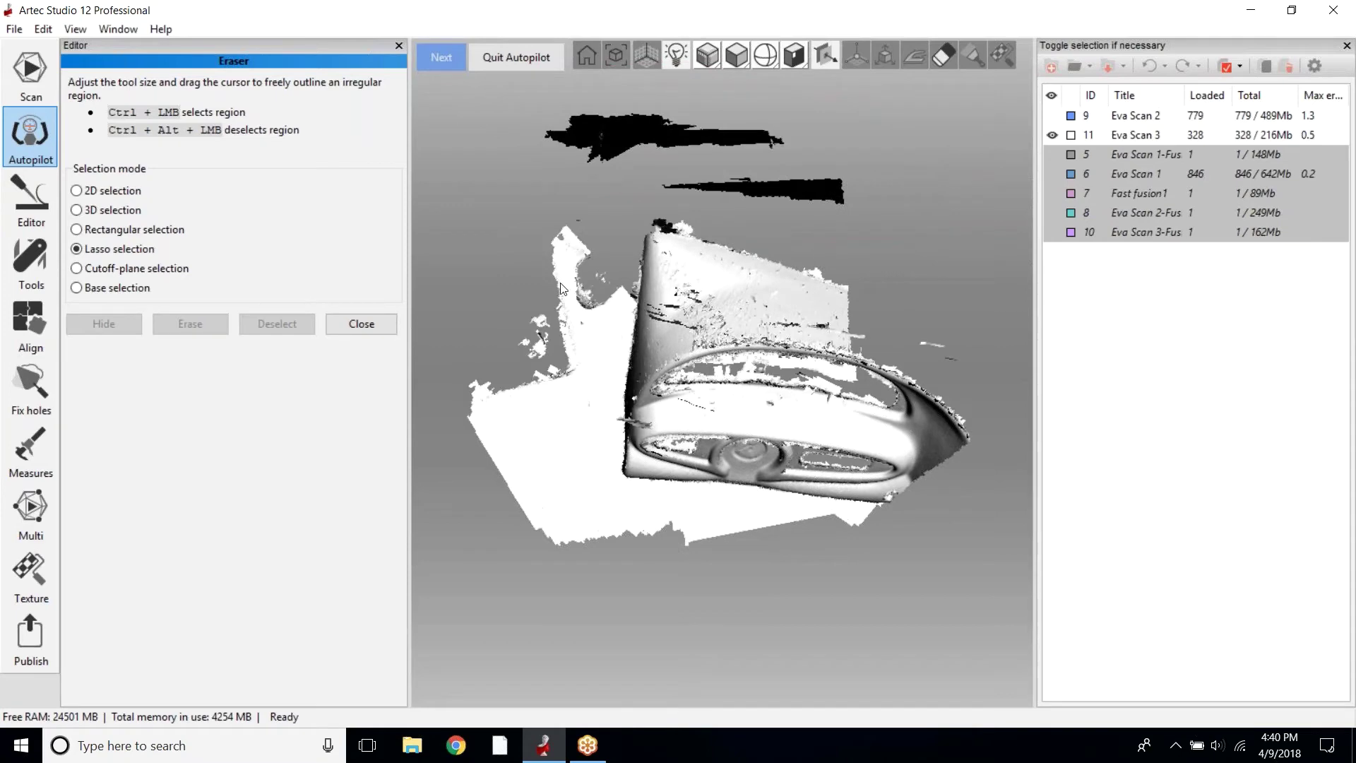
mouse_move(537, 283)
mouse_down()
mouse_move(447, 387)
mouse_move(572, 107)
mouse_up()
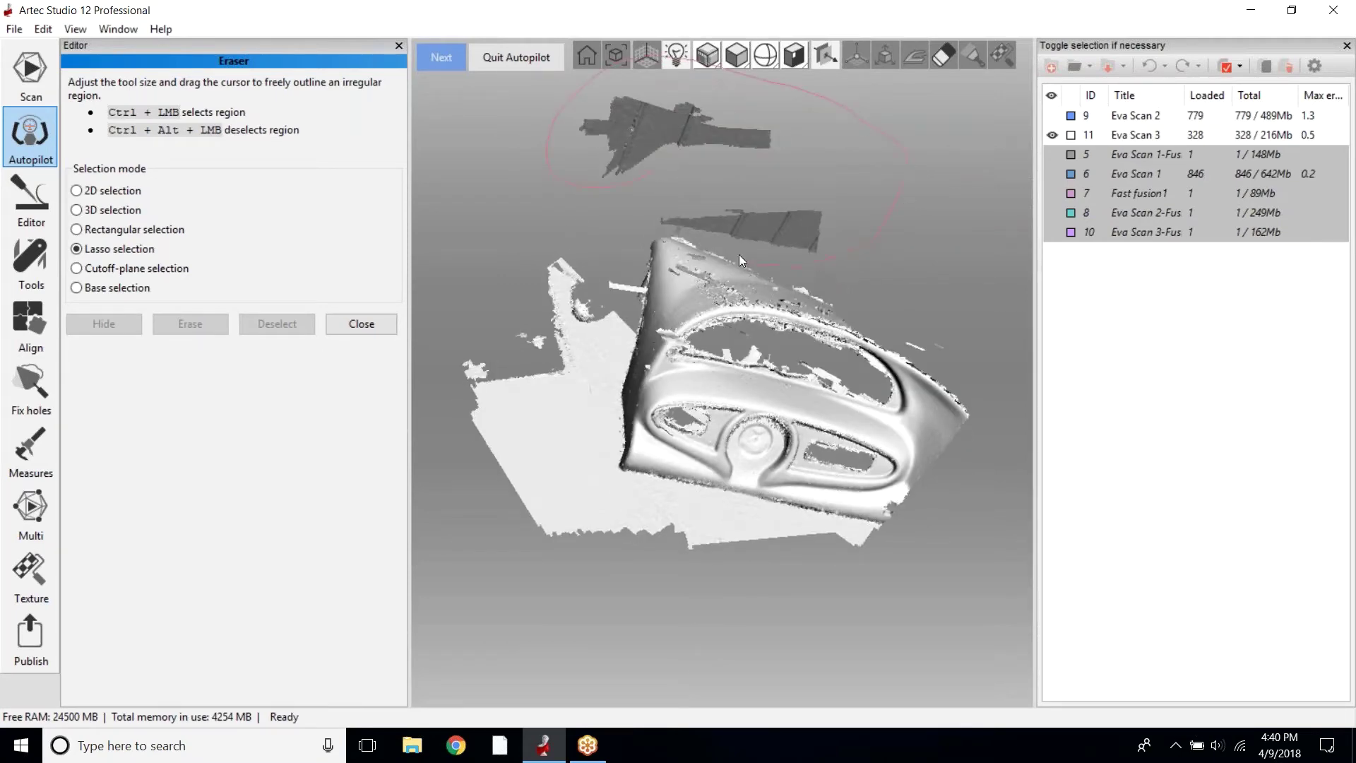
ctrl+drag(738, 260, 735, 248)
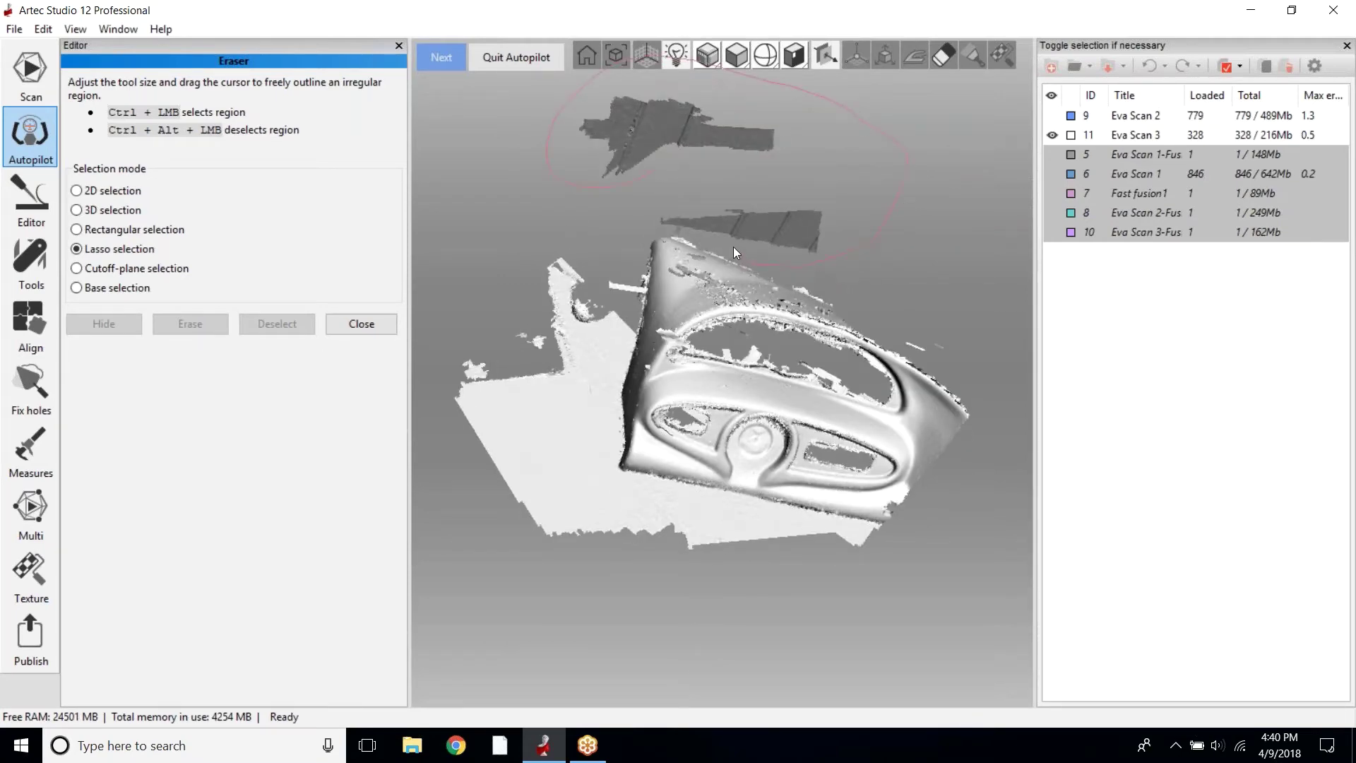
Erase the floor around the part in Eva Scan 3 with a cutoff-plane selection
click(119, 267)
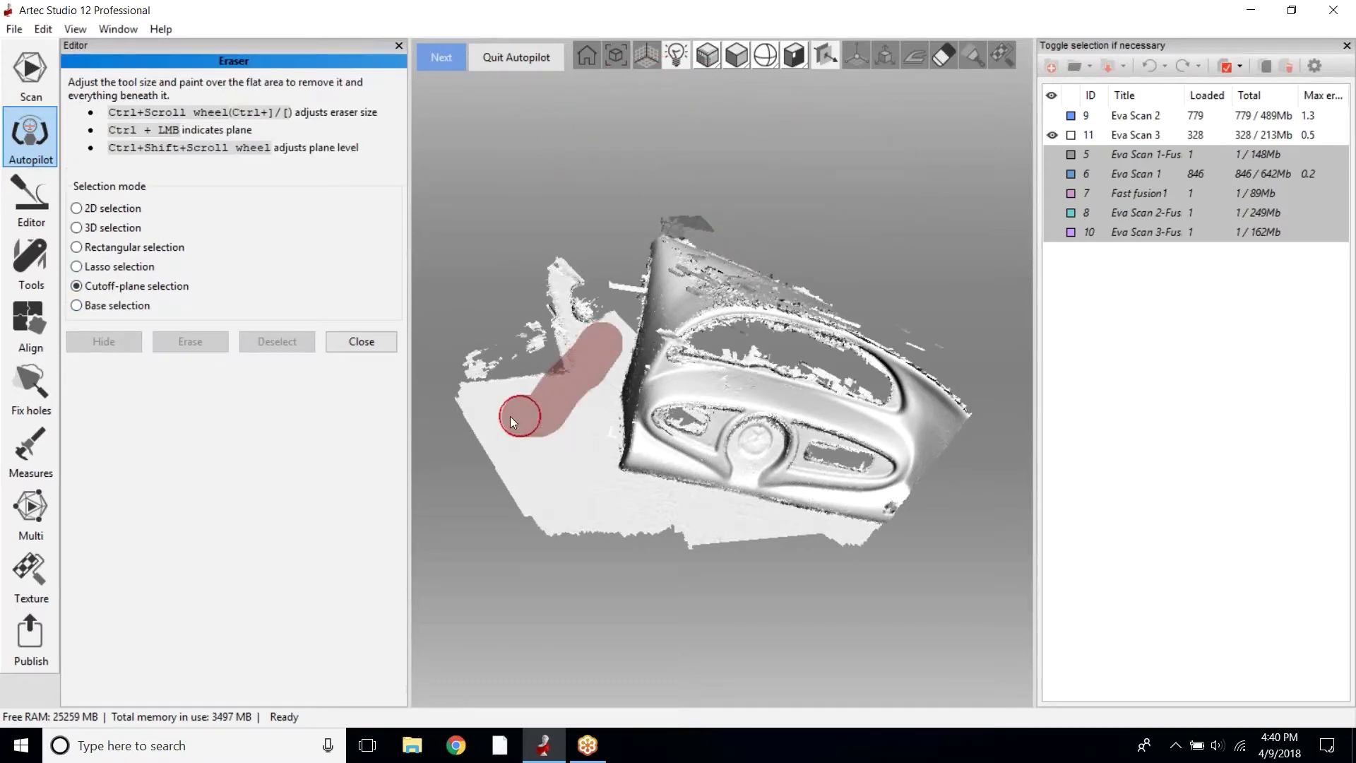
mouse_move(510, 417)
mouse_down()
mouse_move(527, 458)
mouse_move(619, 510)
mouse_move(782, 532)
mouse_up()
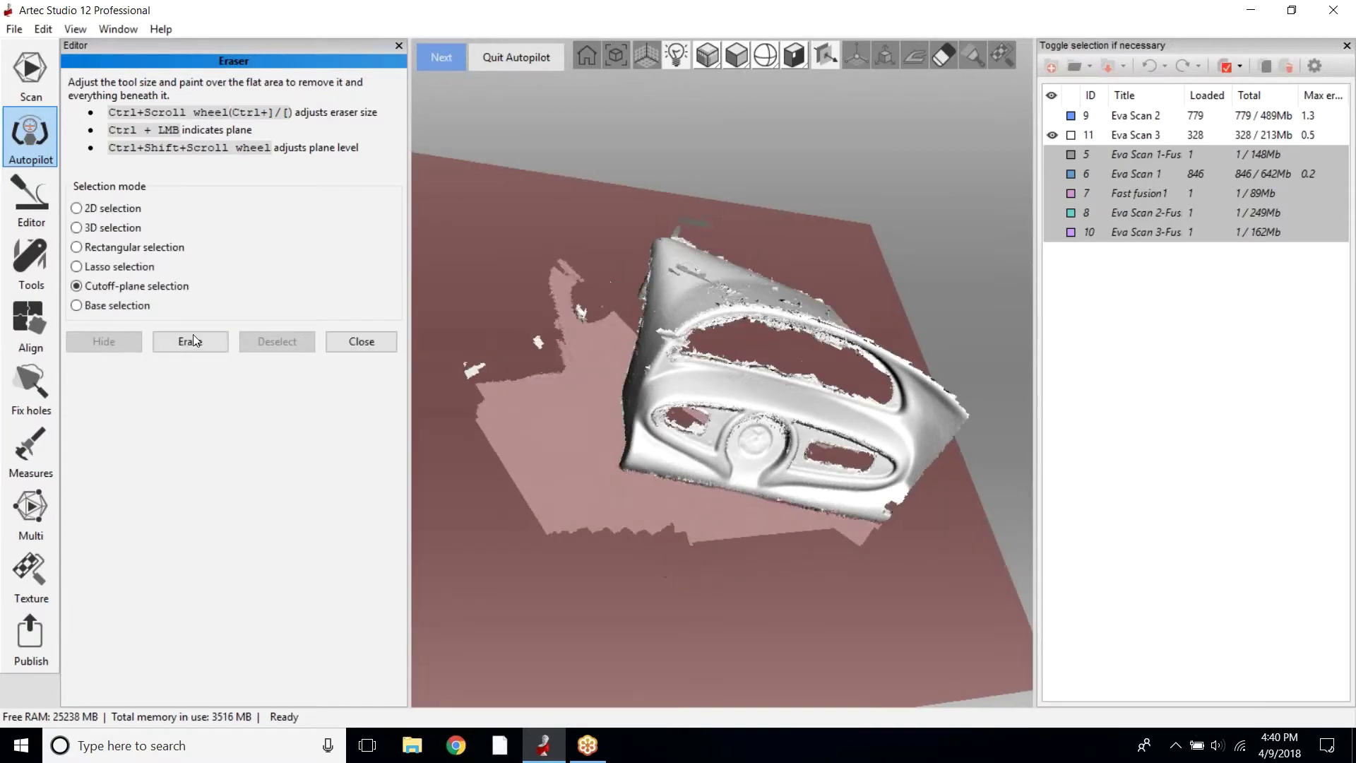
click(193, 341)
Show Eva Scan 2 together with Eva Scan 3 and finish editing to run Autopilot's alignment
mouse_move(720, 265)
mouse_down()
mouse_move(742, 468)
mouse_move(720, 479)
mouse_move(770, 257)
mouse_up()
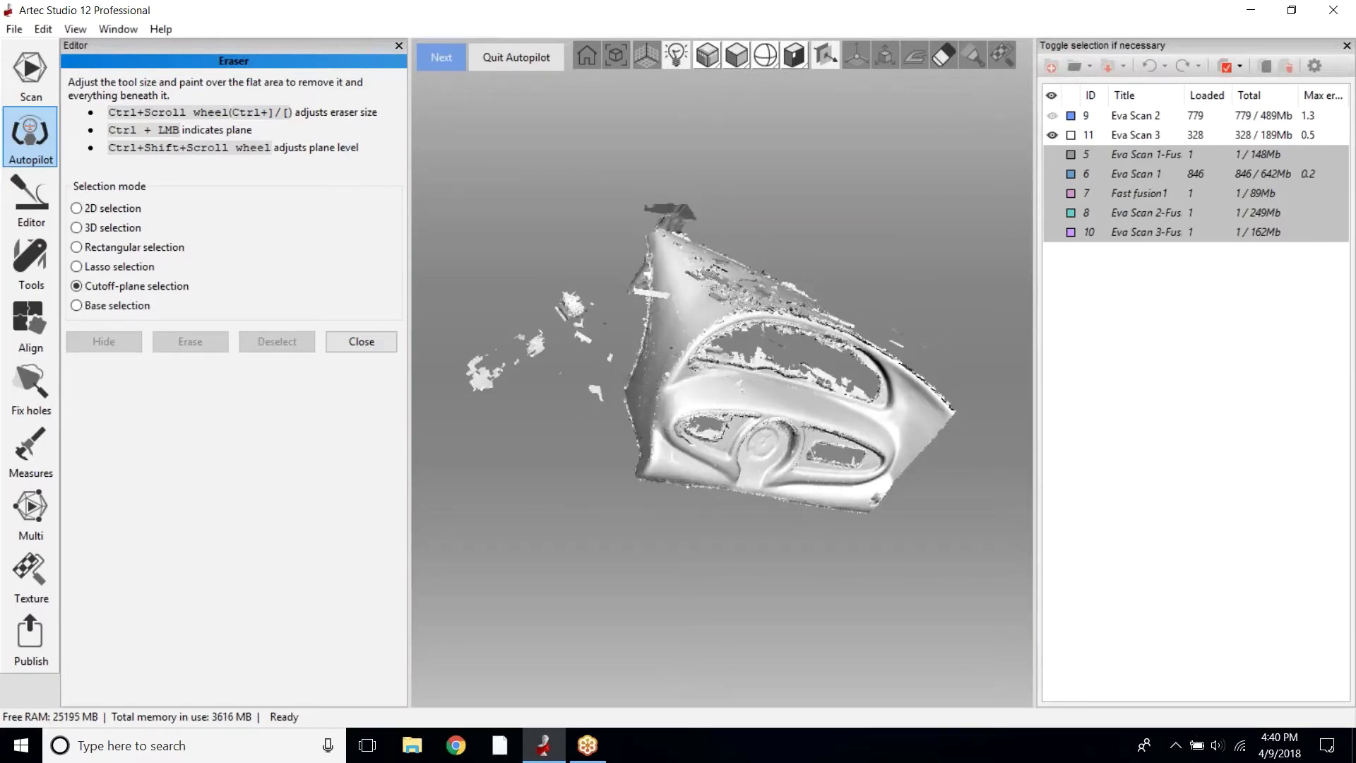
click(1052, 115)
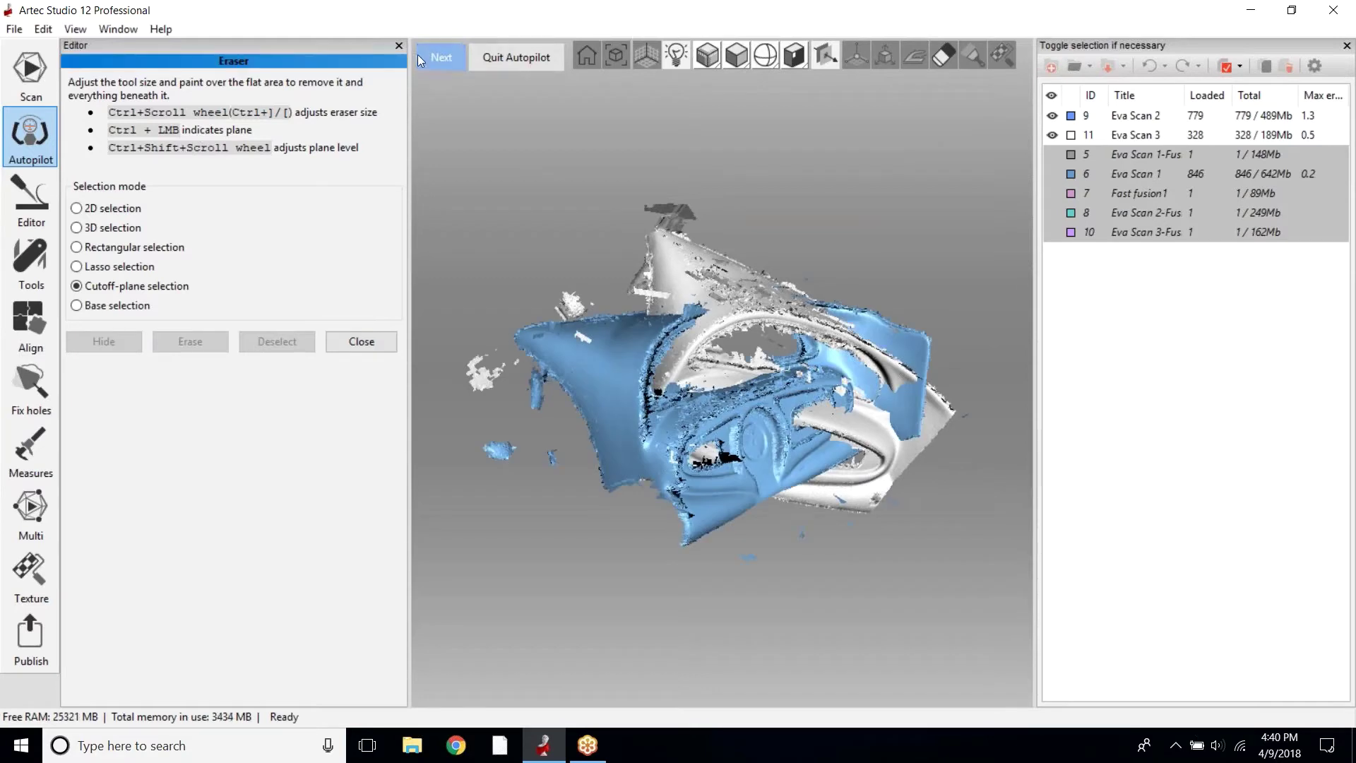
click(450, 56)
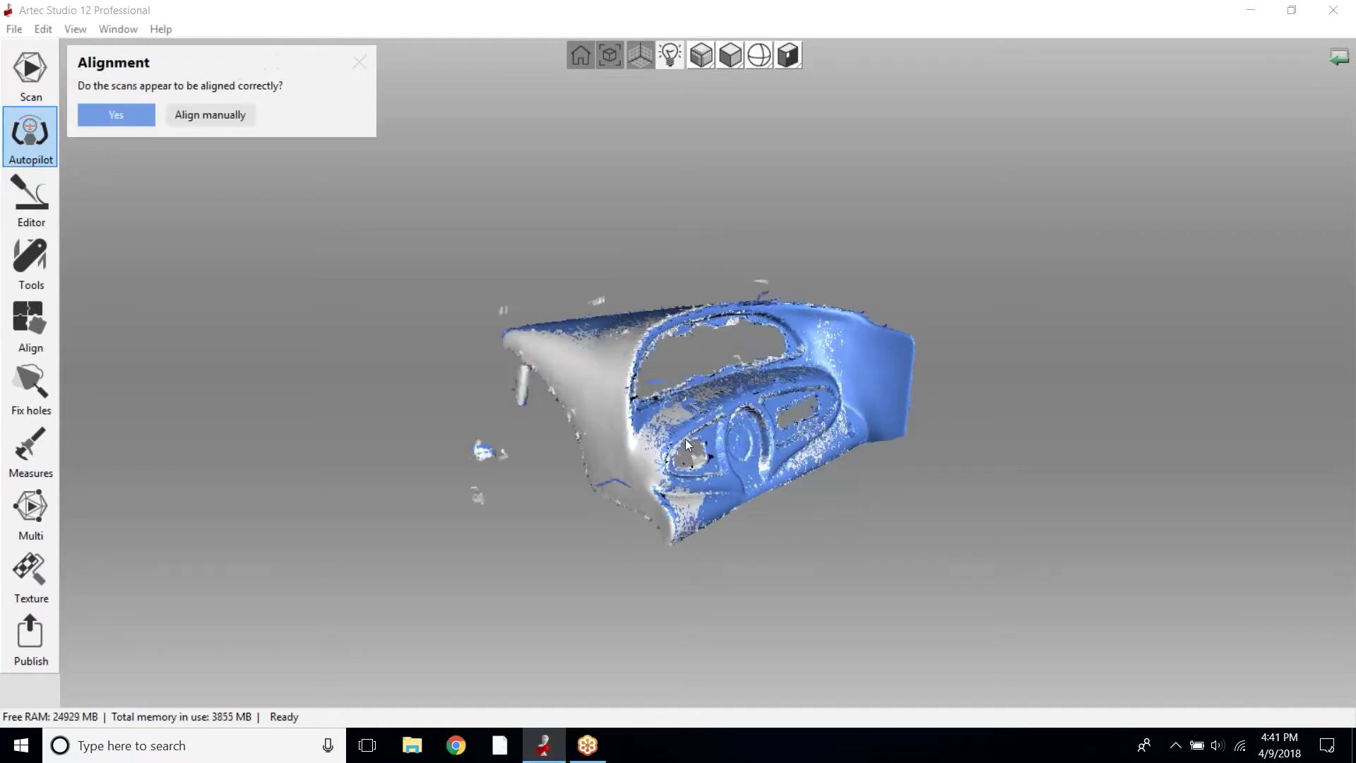
Choose manual alignment and move Eva Scan 3 away from Eva Scan 2 so both are separate
click(210, 116)
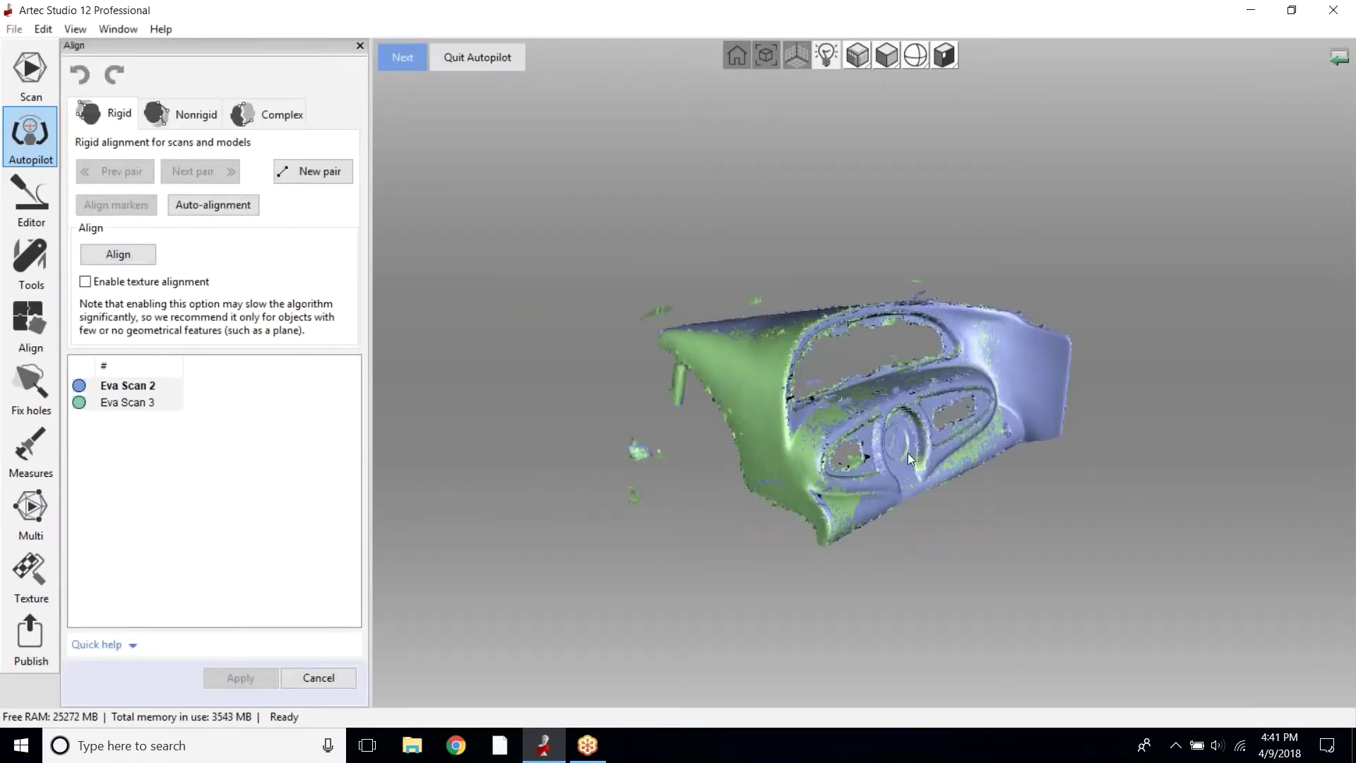
ctrl+drag(909, 452, 777, 531)
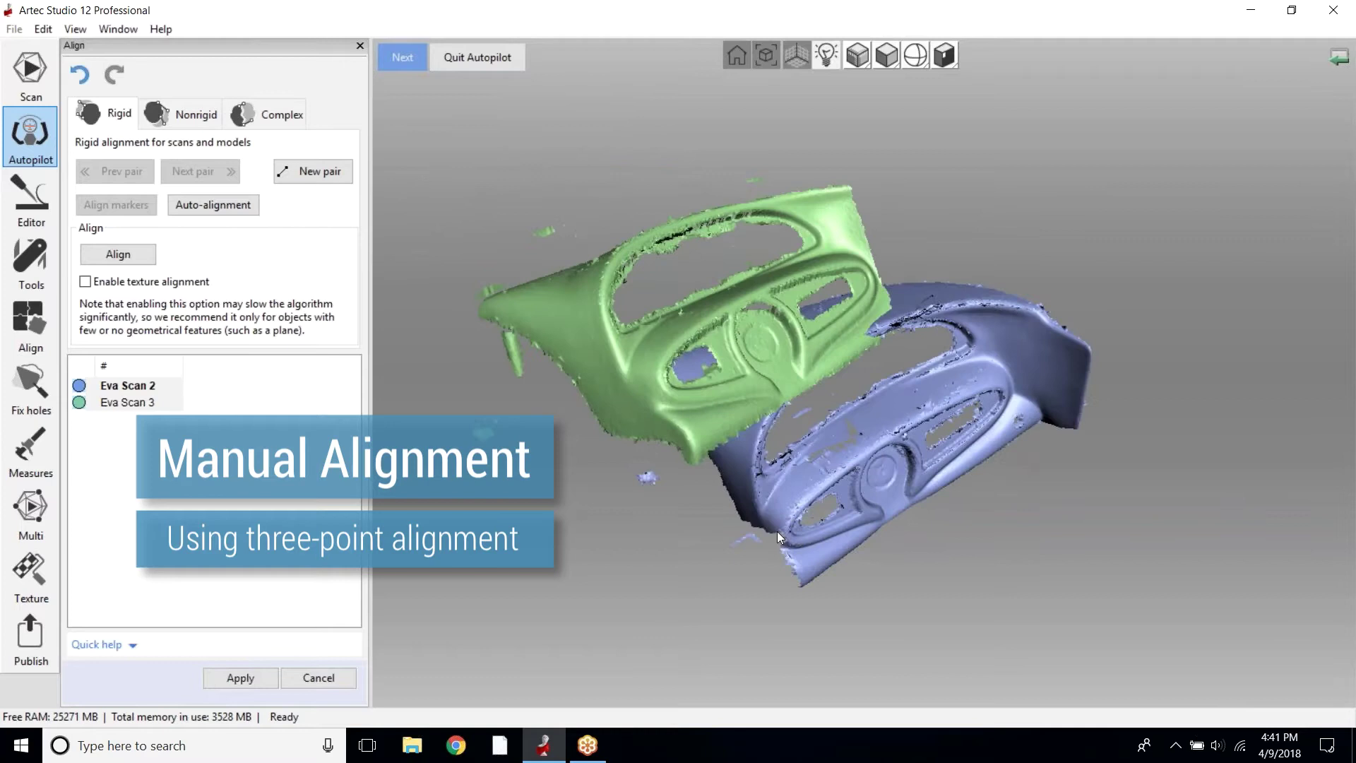
Mark three matching point pairs on Eva Scan 2 and Eva Scan 3, below the emblem, beside the large opening and at the corner, and align them
click(792, 361)
click(908, 488)
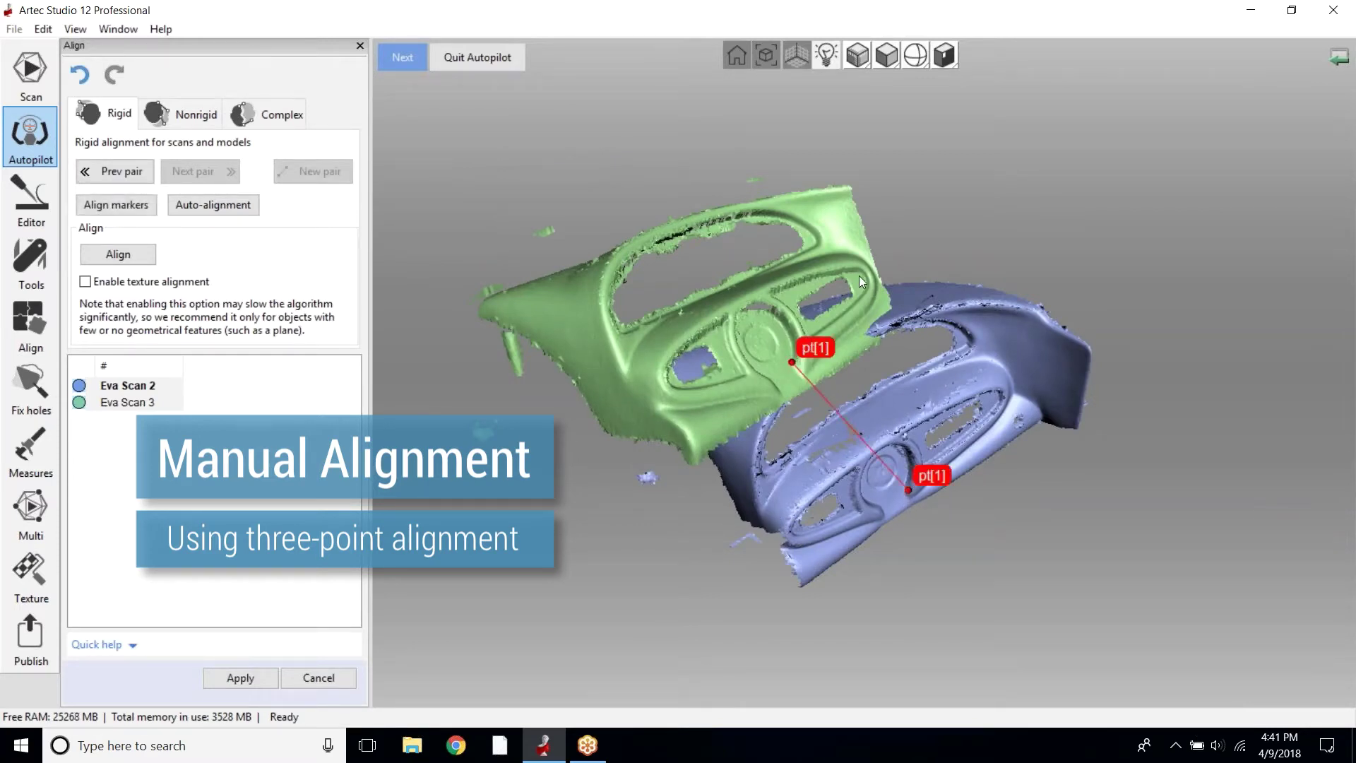
click(989, 350)
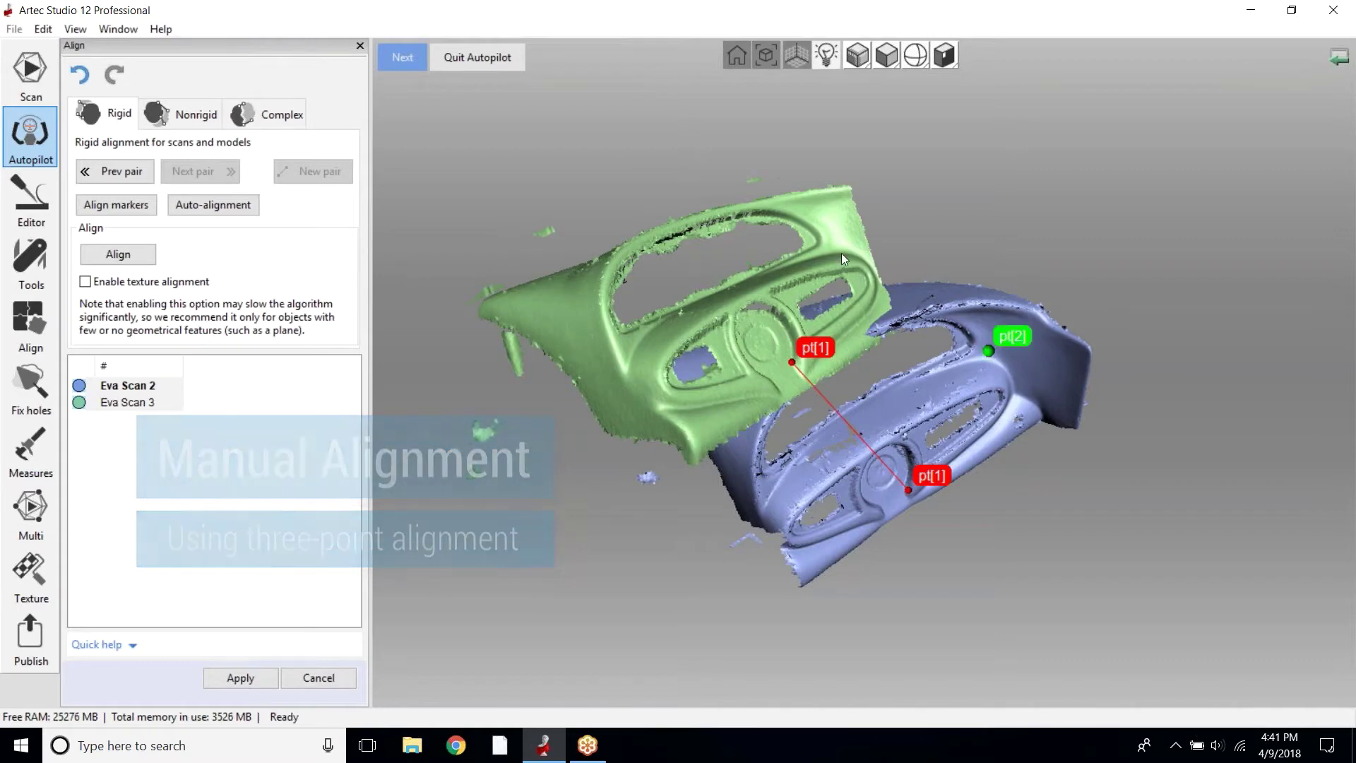
click(830, 246)
drag(822, 553, 952, 451)
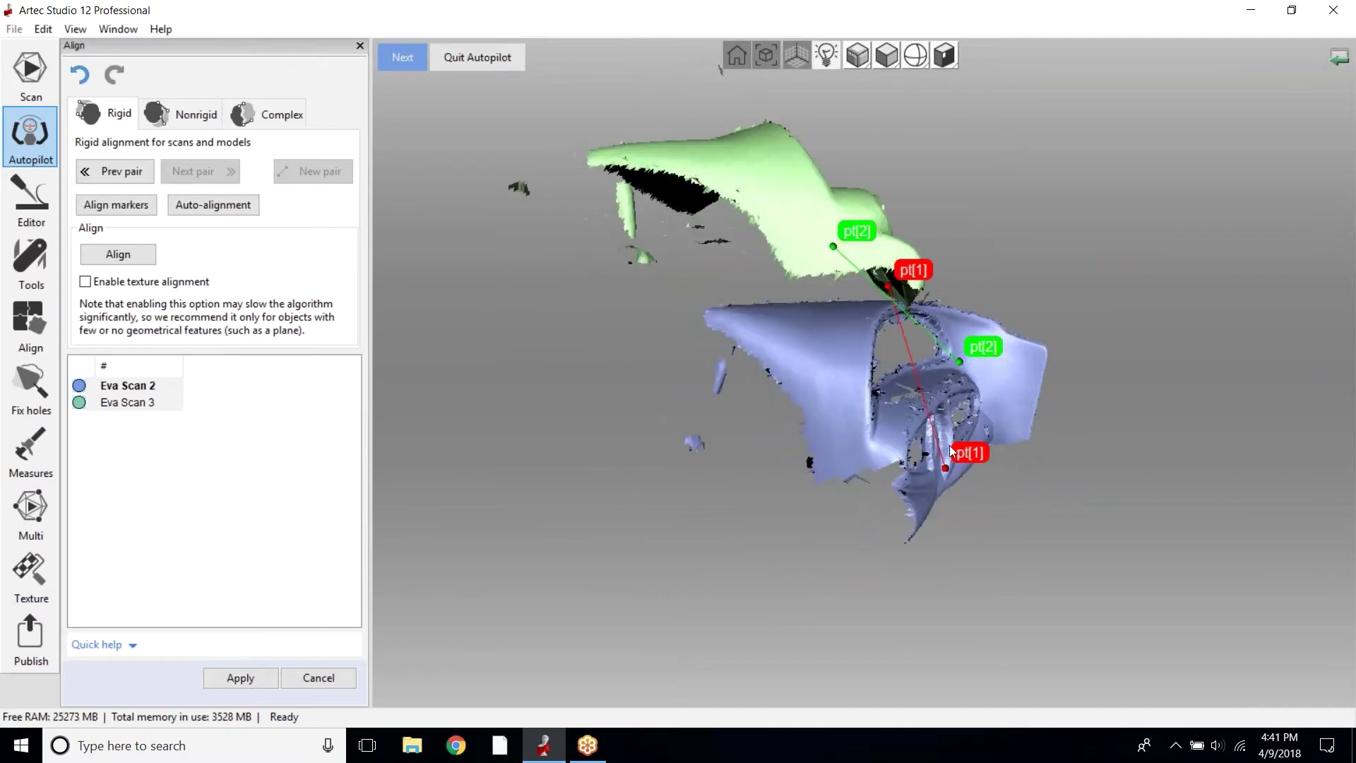
click(715, 319)
click(599, 155)
mouse_move(1239, 303)
mouse_down()
mouse_move(1211, 311)
mouse_move(1129, 410)
mouse_move(954, 396)
mouse_move(901, 323)
mouse_move(919, 444)
mouse_up()
click(117, 258)
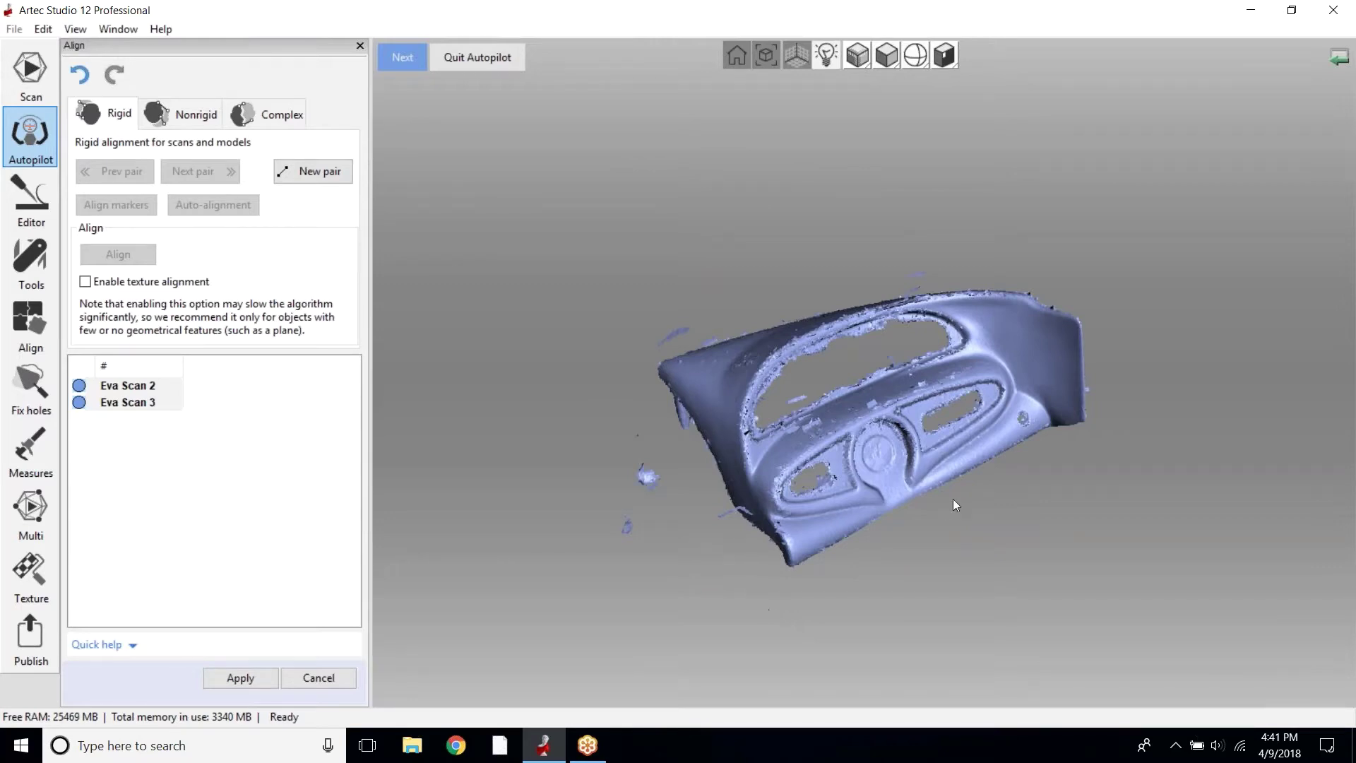
Accept the alignment of Eva Scan 2 and Eva Scan 3, run Autopilot's model creation and finish Autopilot
drag(952, 498, 1112, 527)
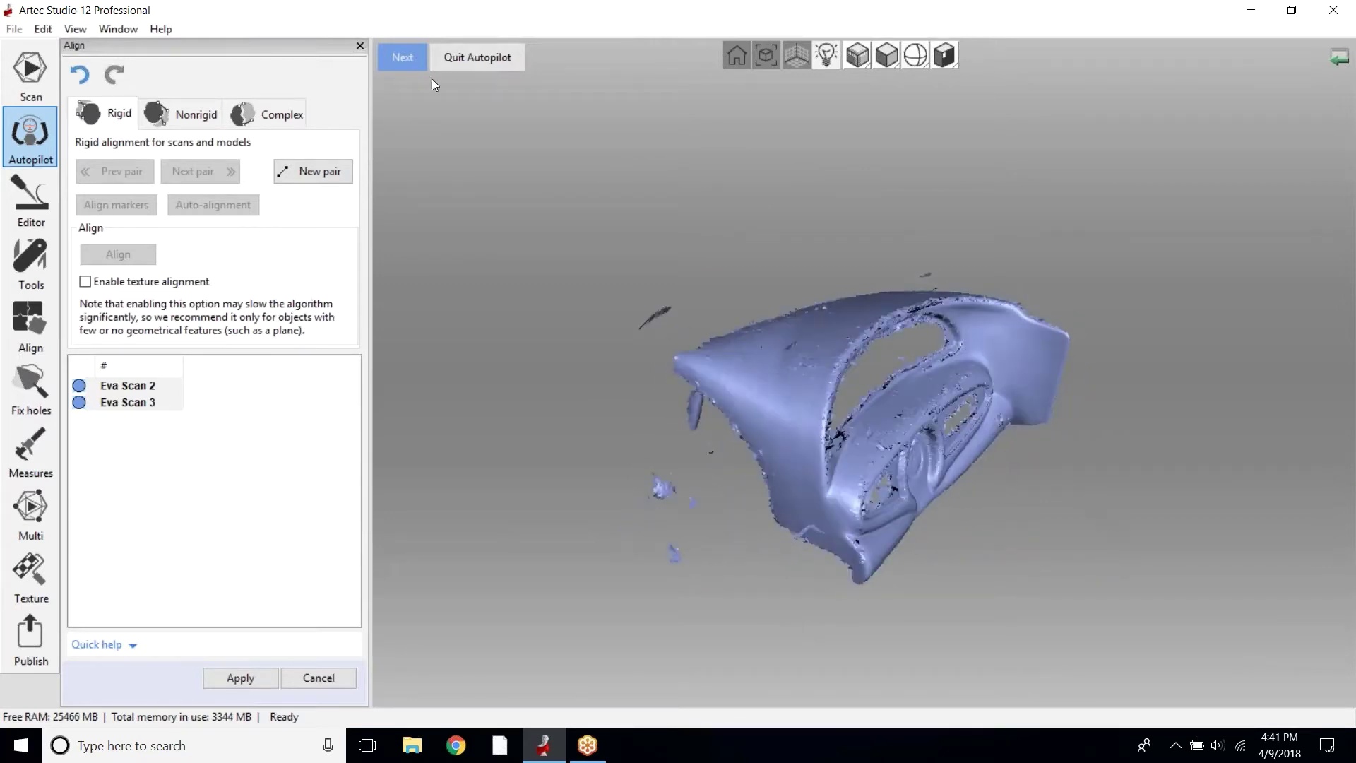
click(402, 61)
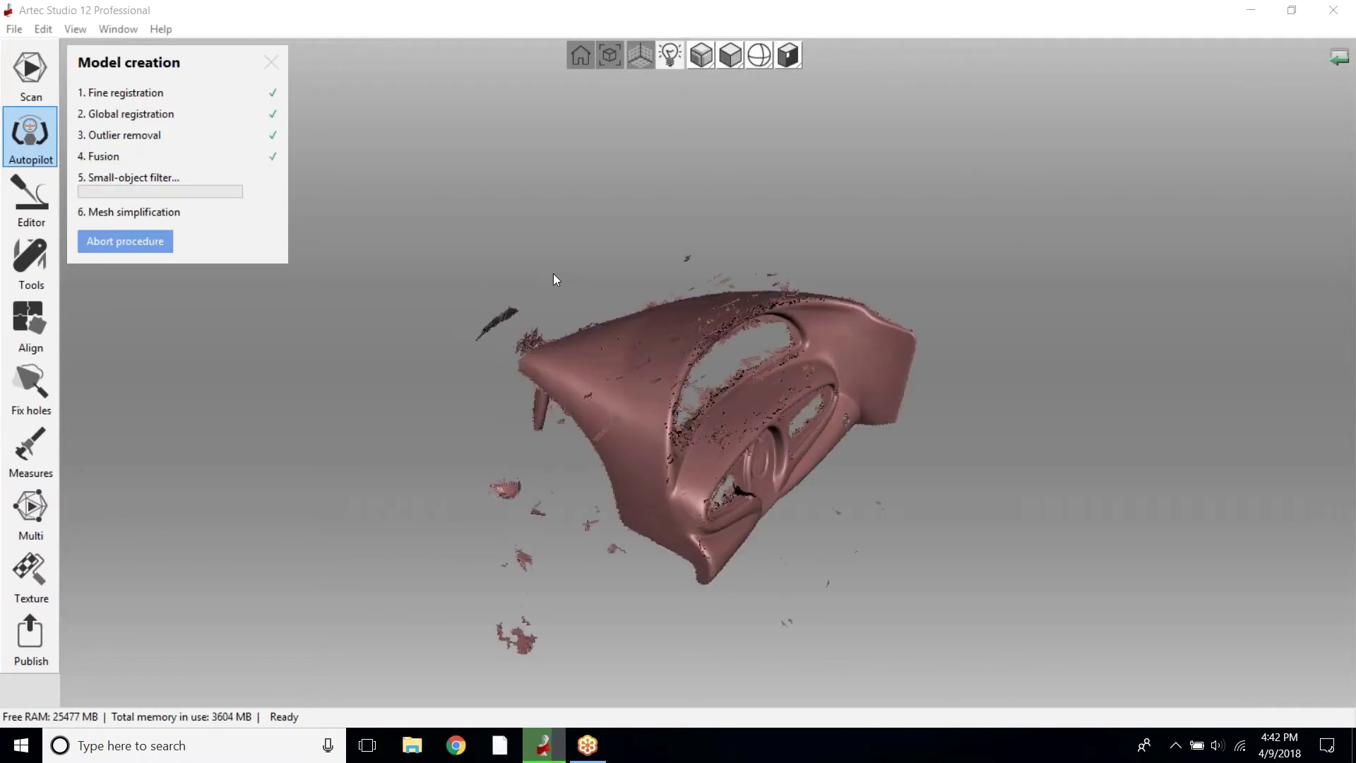
drag(890, 466, 455, 535)
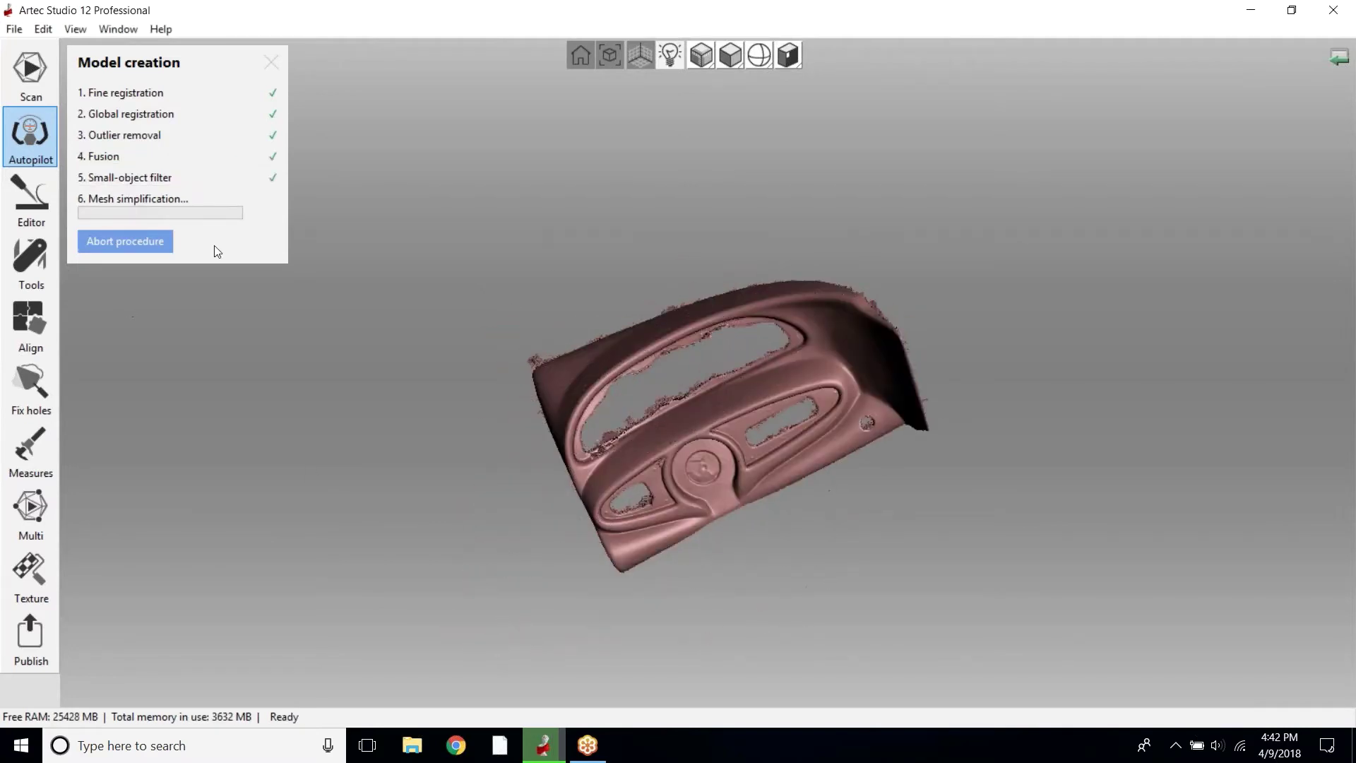
drag(306, 212, 537, 415)
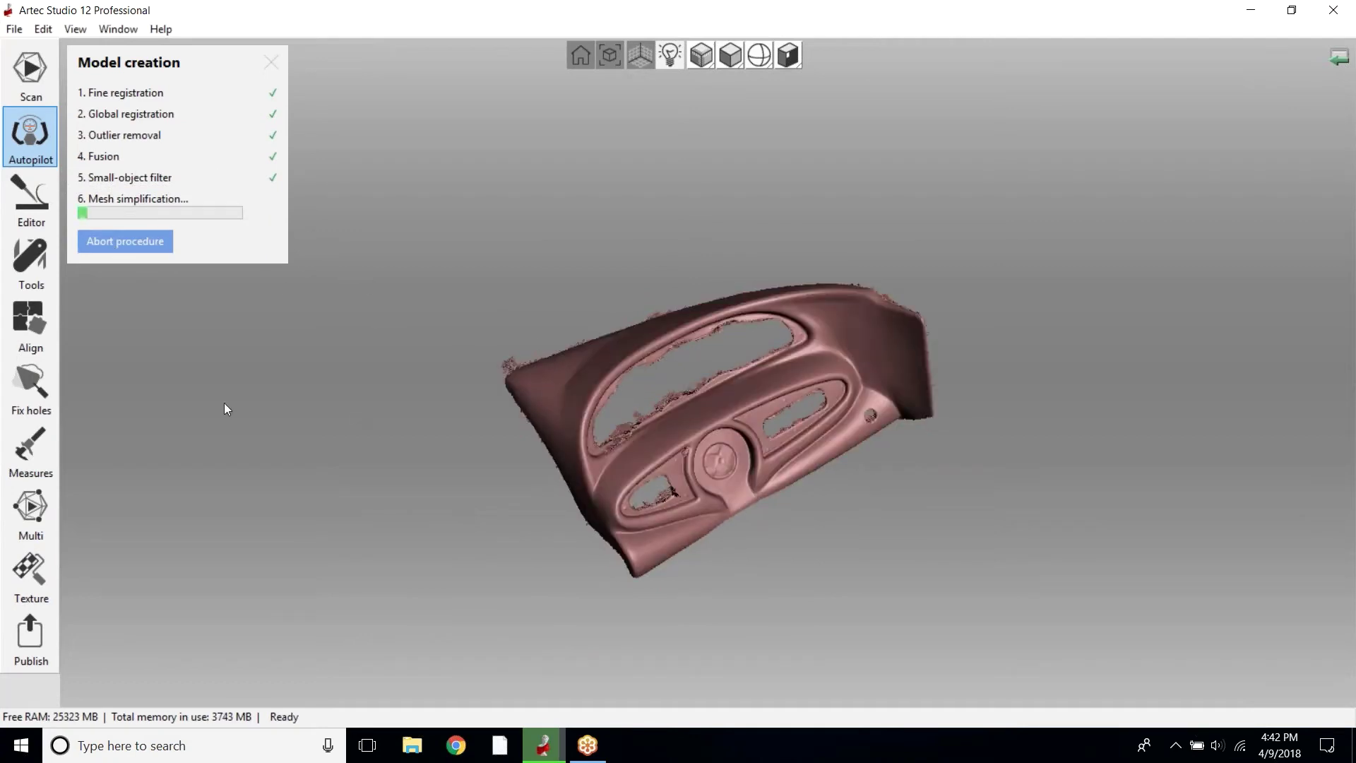
drag(833, 424, 850, 571)
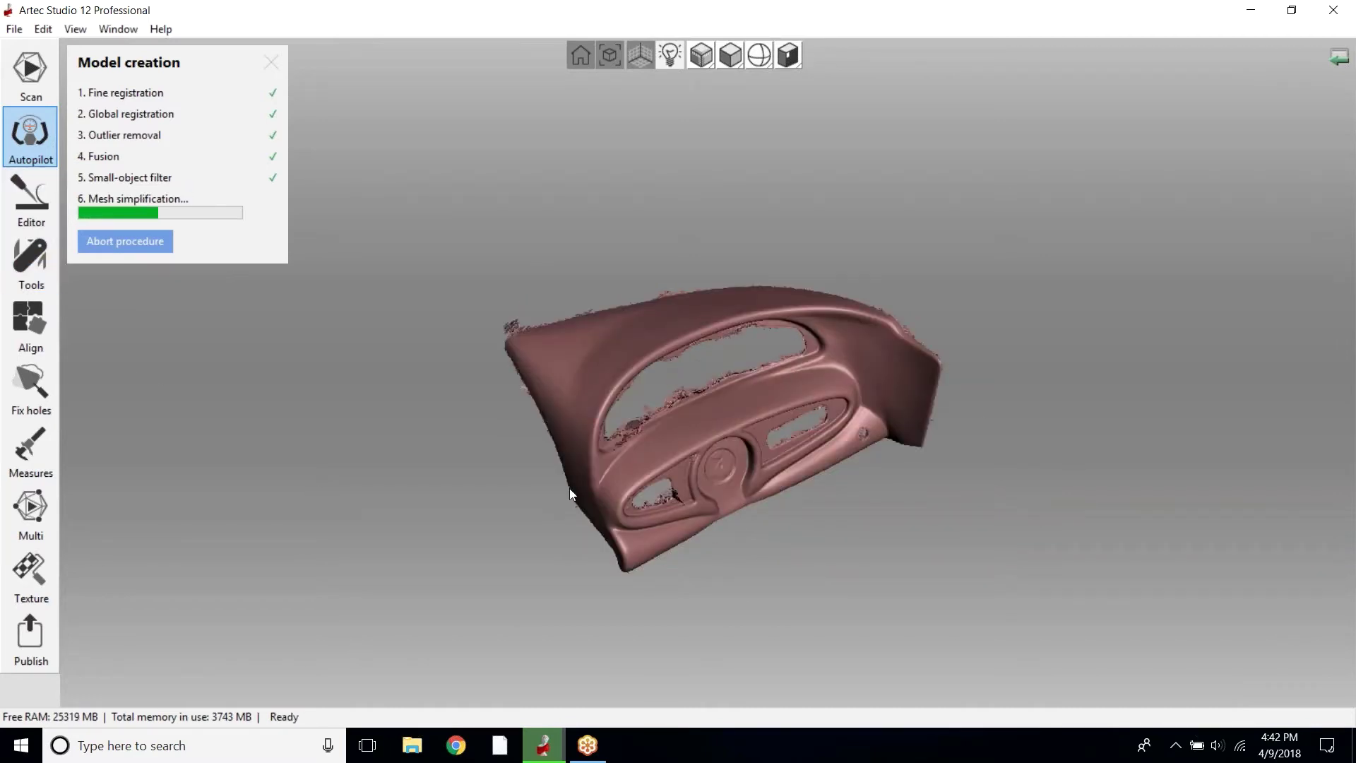
drag(553, 503, 664, 485)
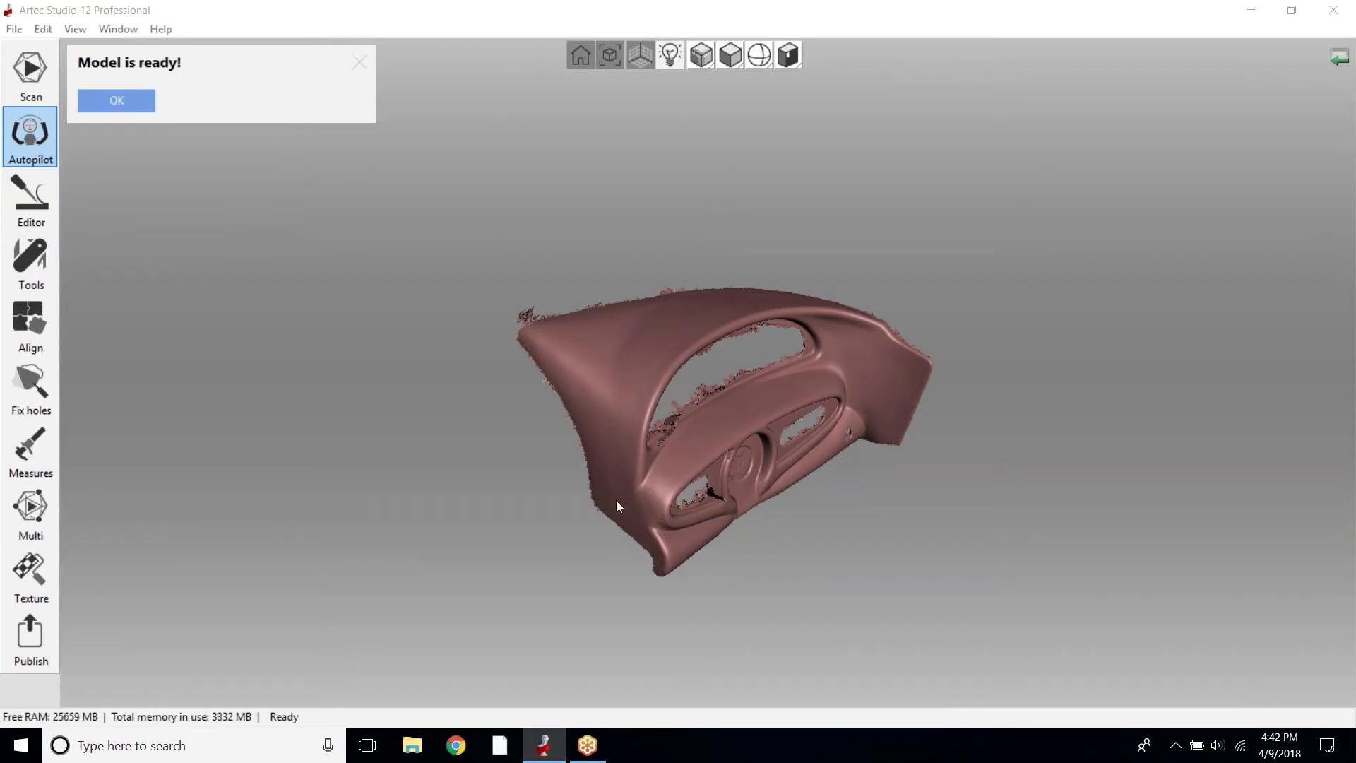
click(129, 99)
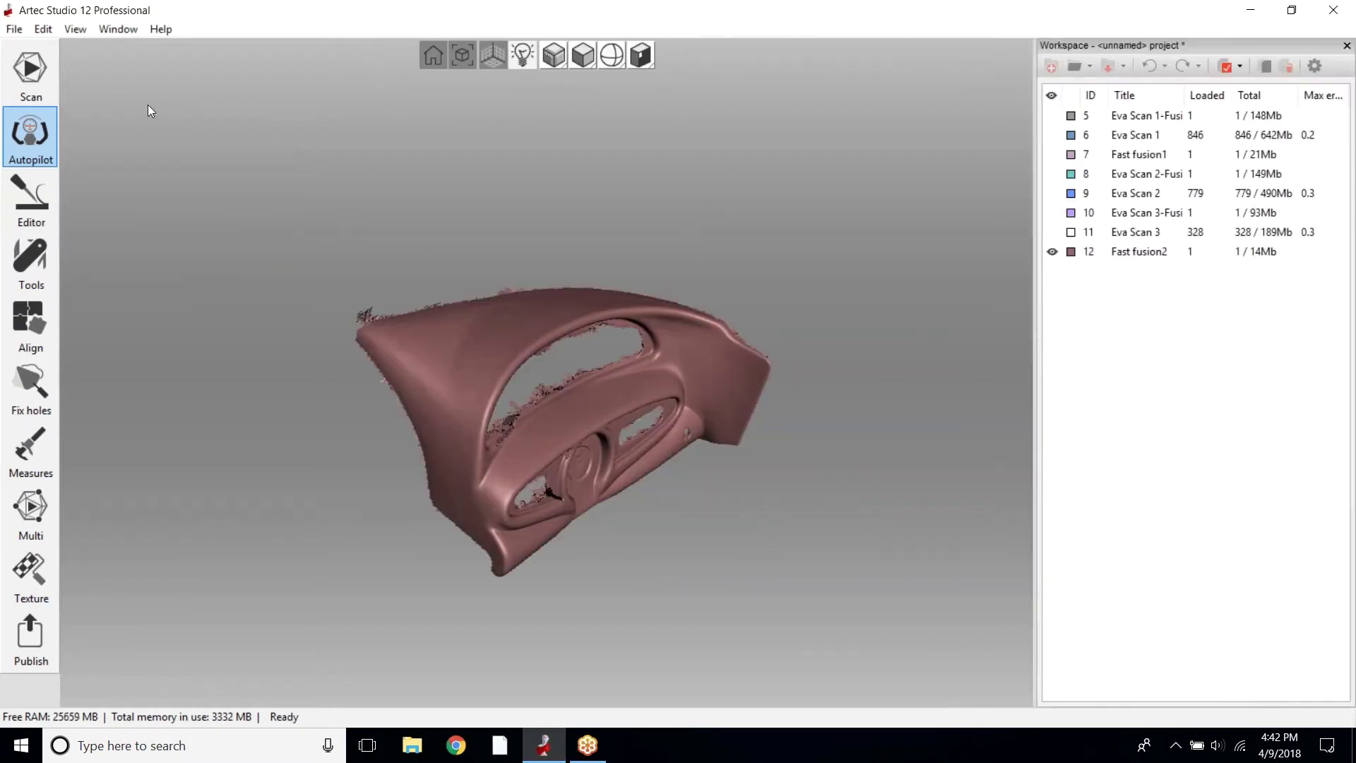
Select all edges of Fast fusion2 in the Fix holes tool and smooth them with strength 0.7
drag(542, 422, 618, 435)
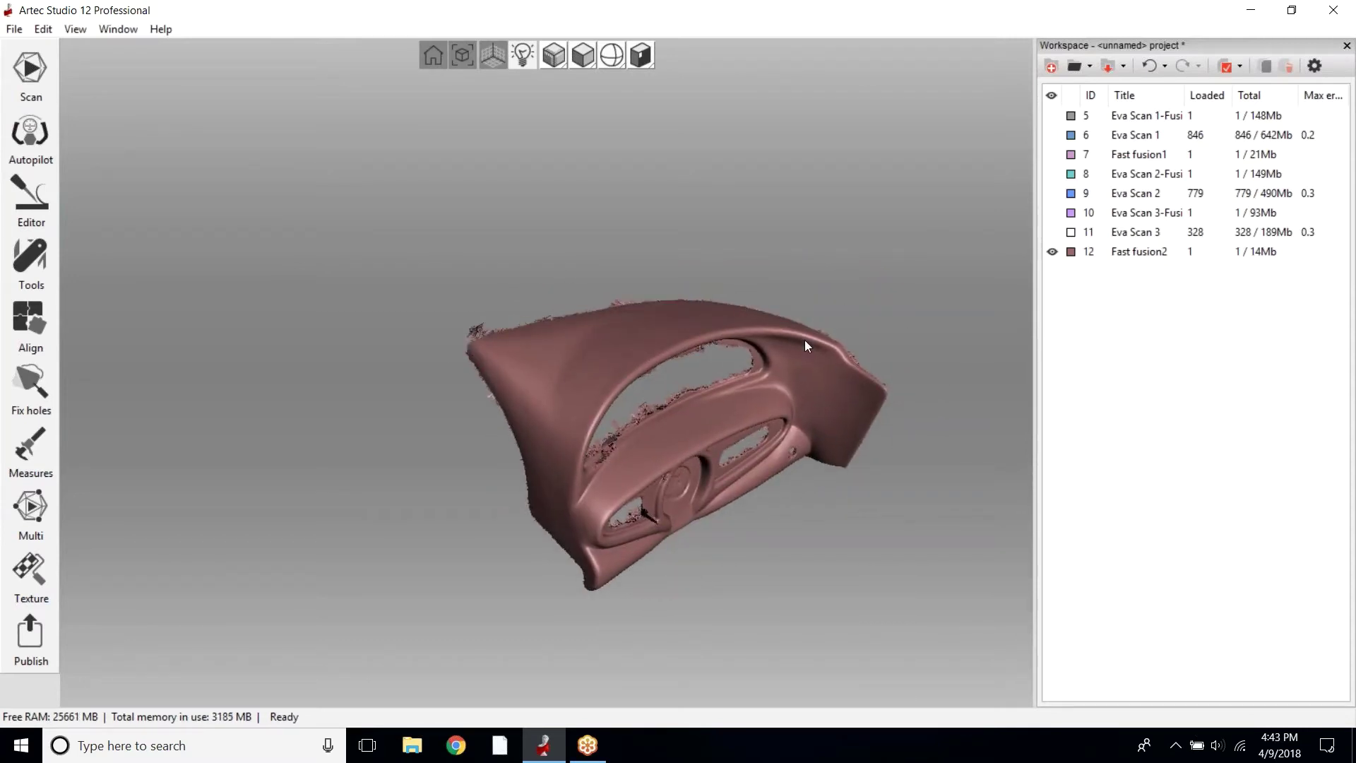
drag(548, 393, 553, 361)
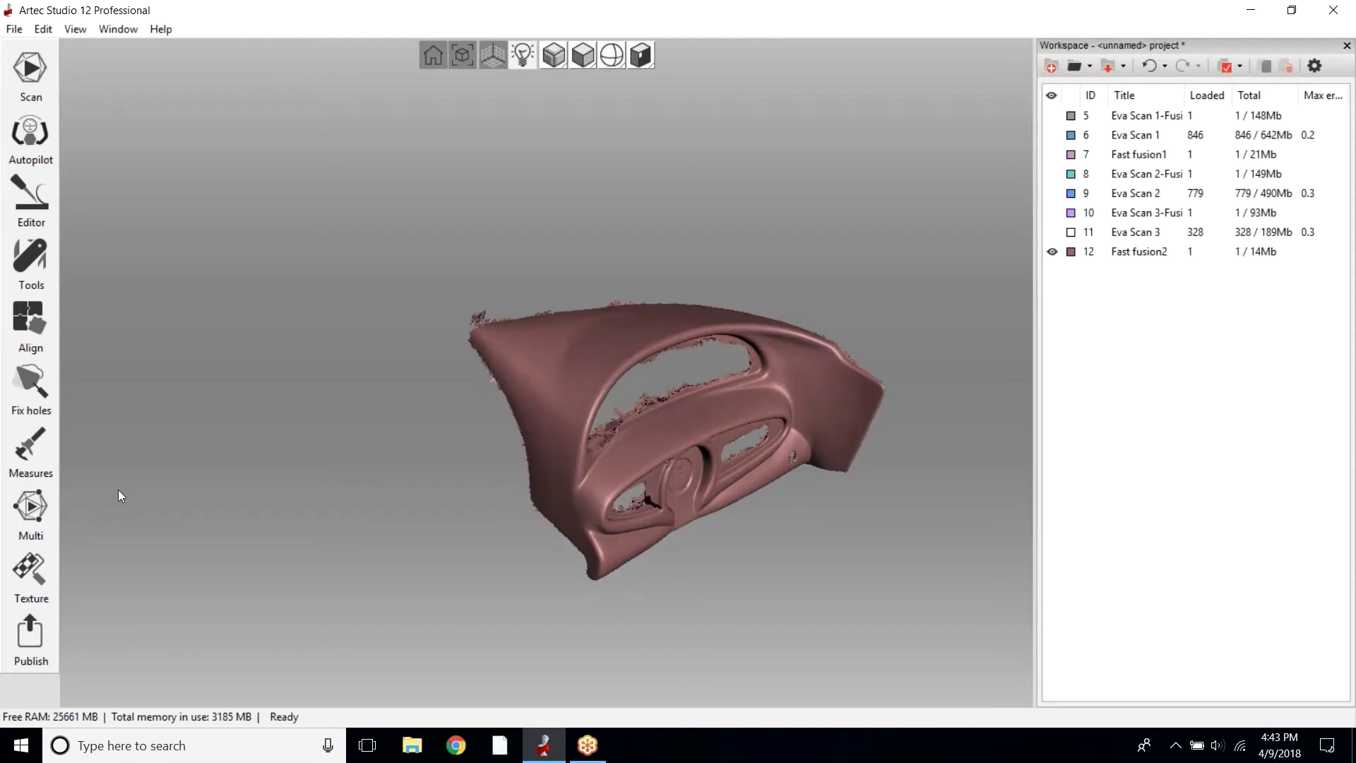
click(43, 386)
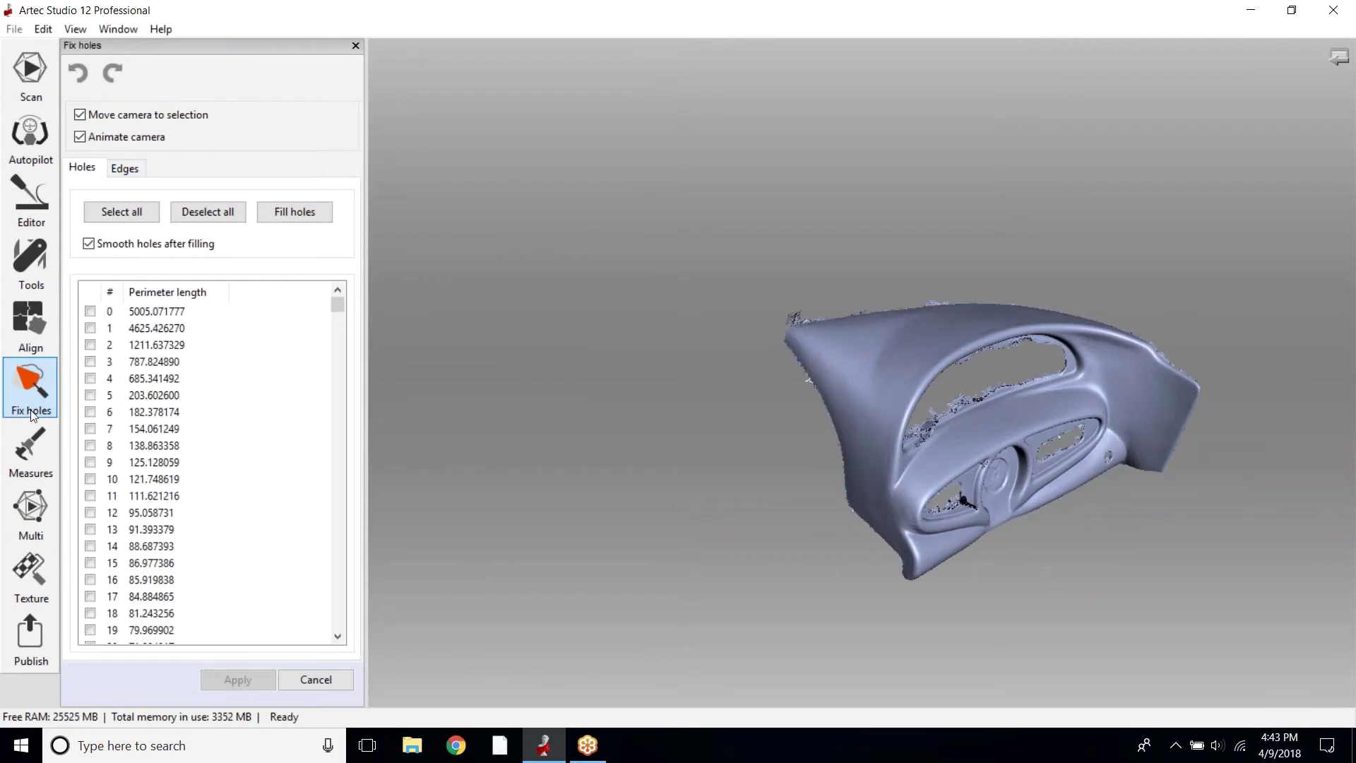
click(127, 170)
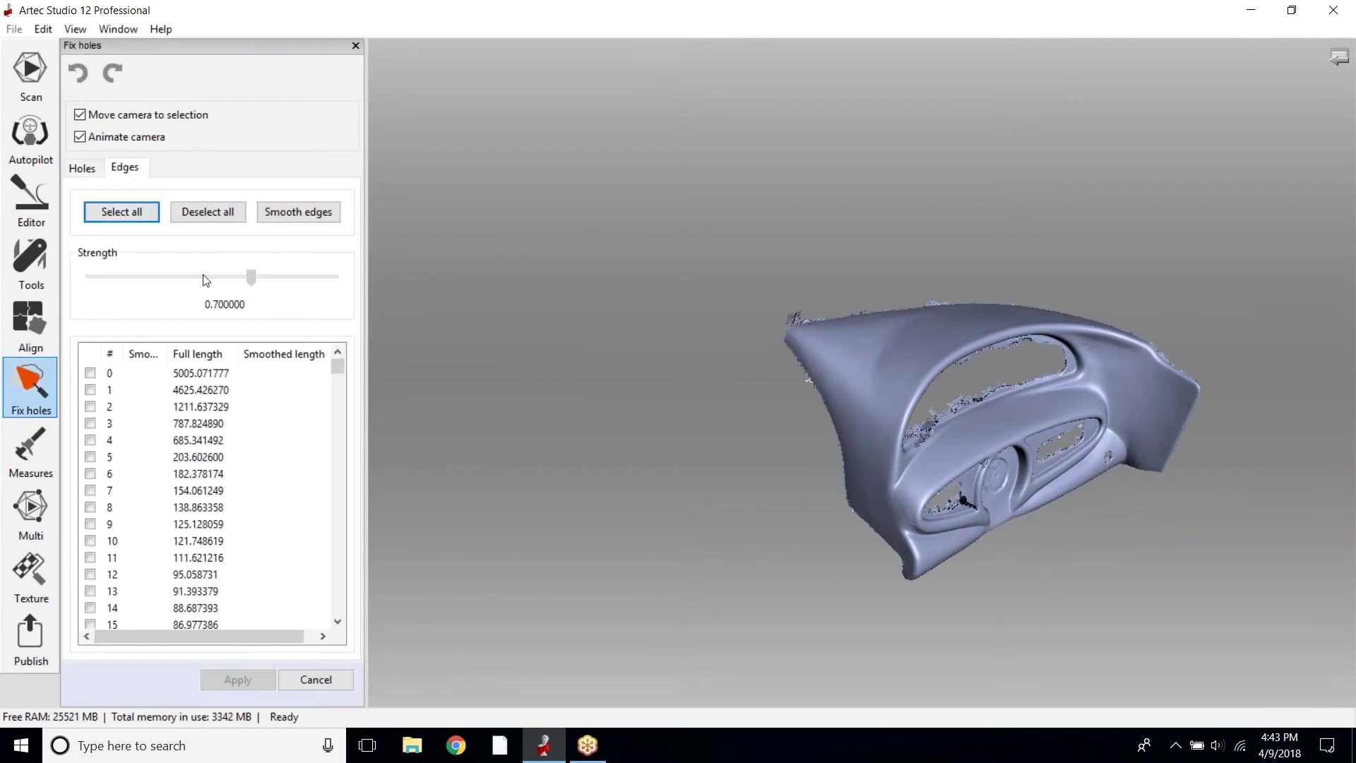
click(122, 212)
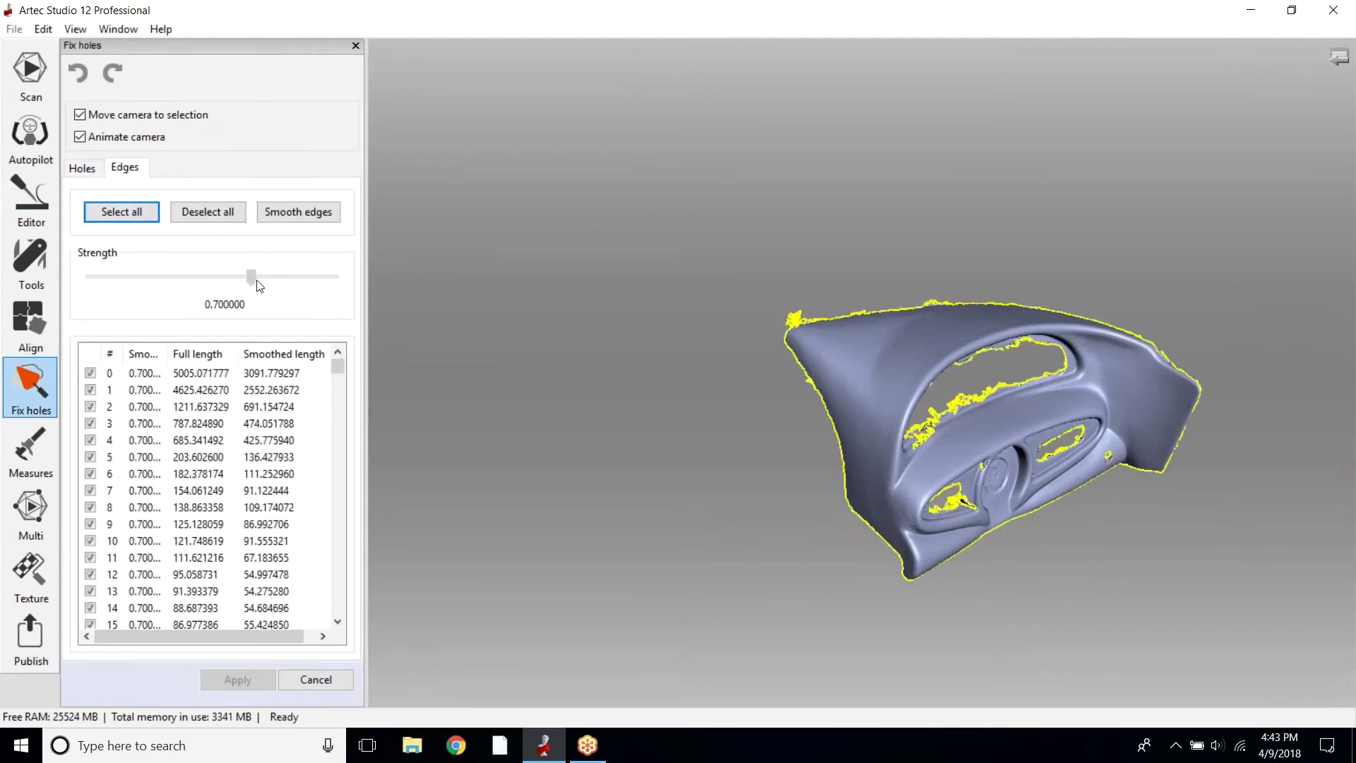
click(208, 212)
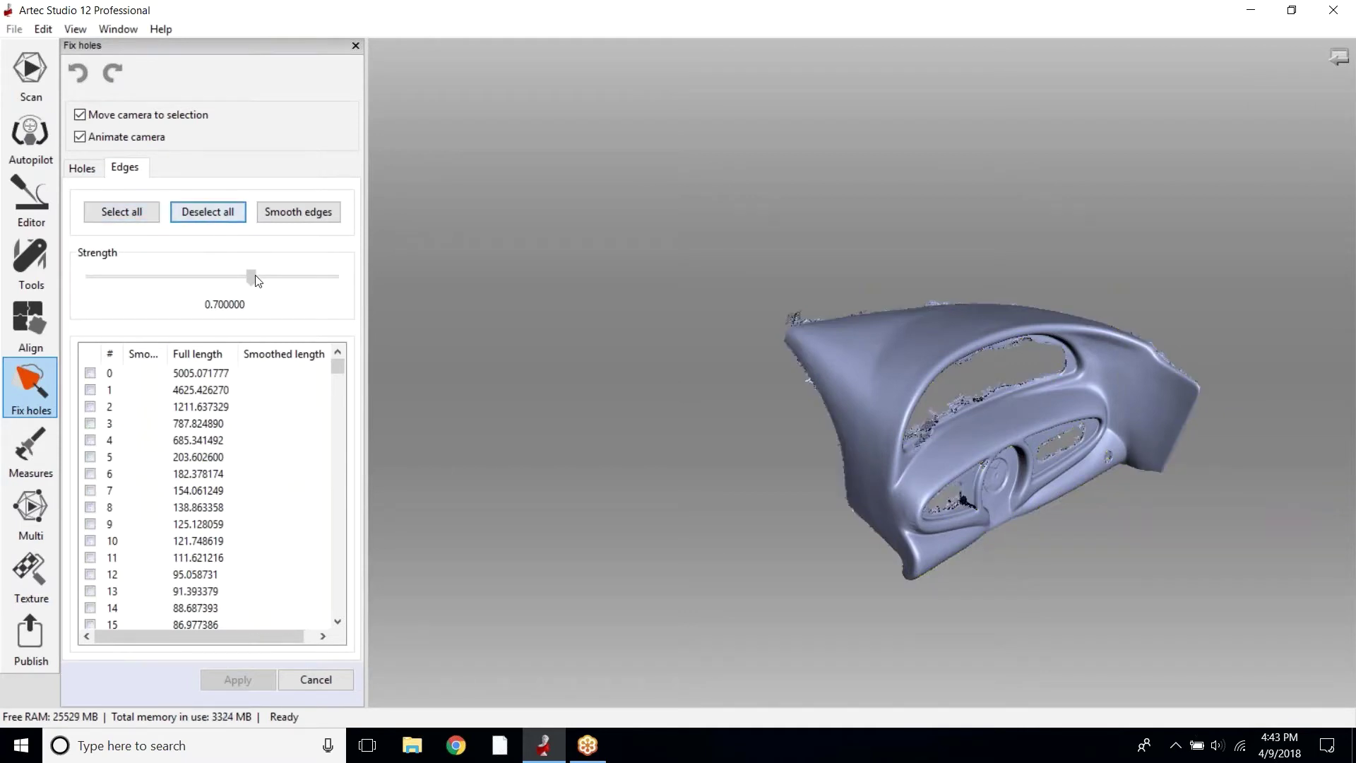
click(121, 212)
click(296, 212)
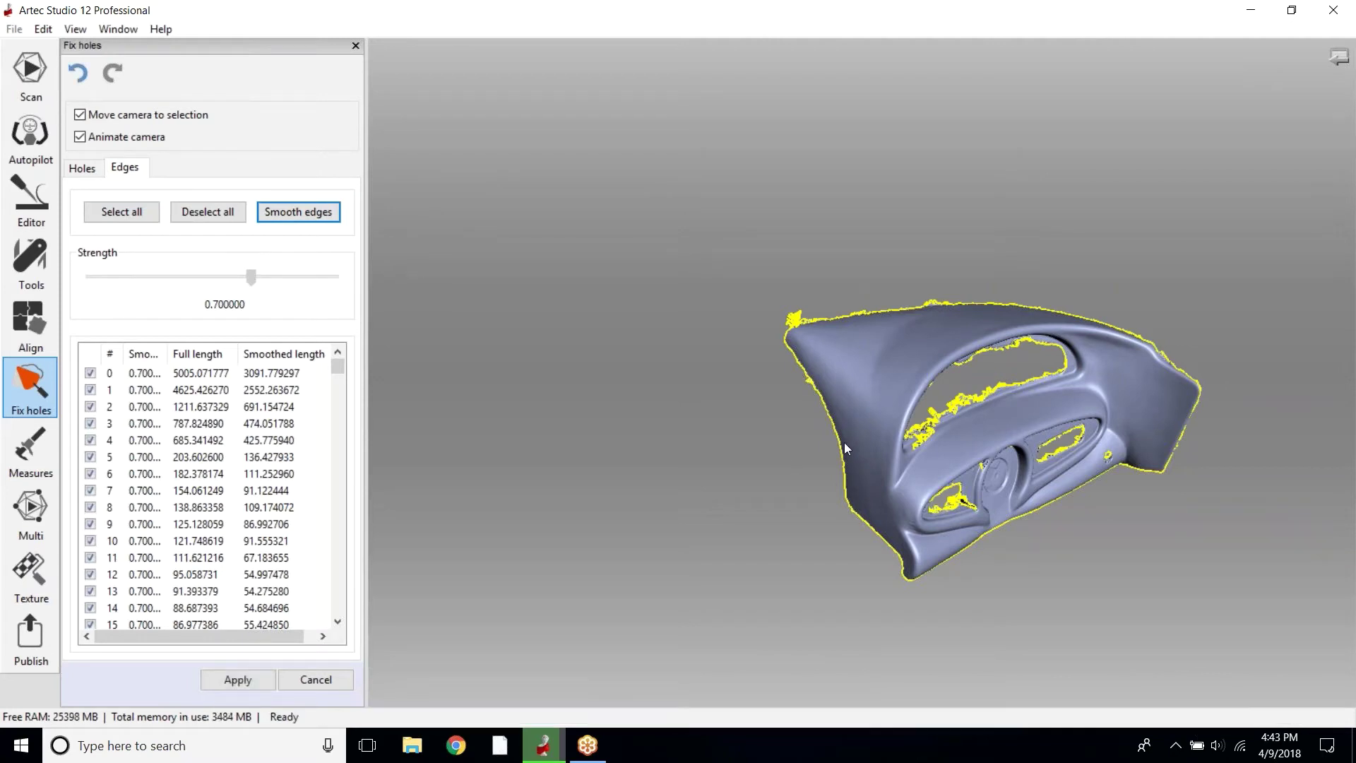
Smooth the edge of the elongated rectangular opening beside the emblem with strength 1 and apply the edge fixes
drag(1086, 391, 1033, 635)
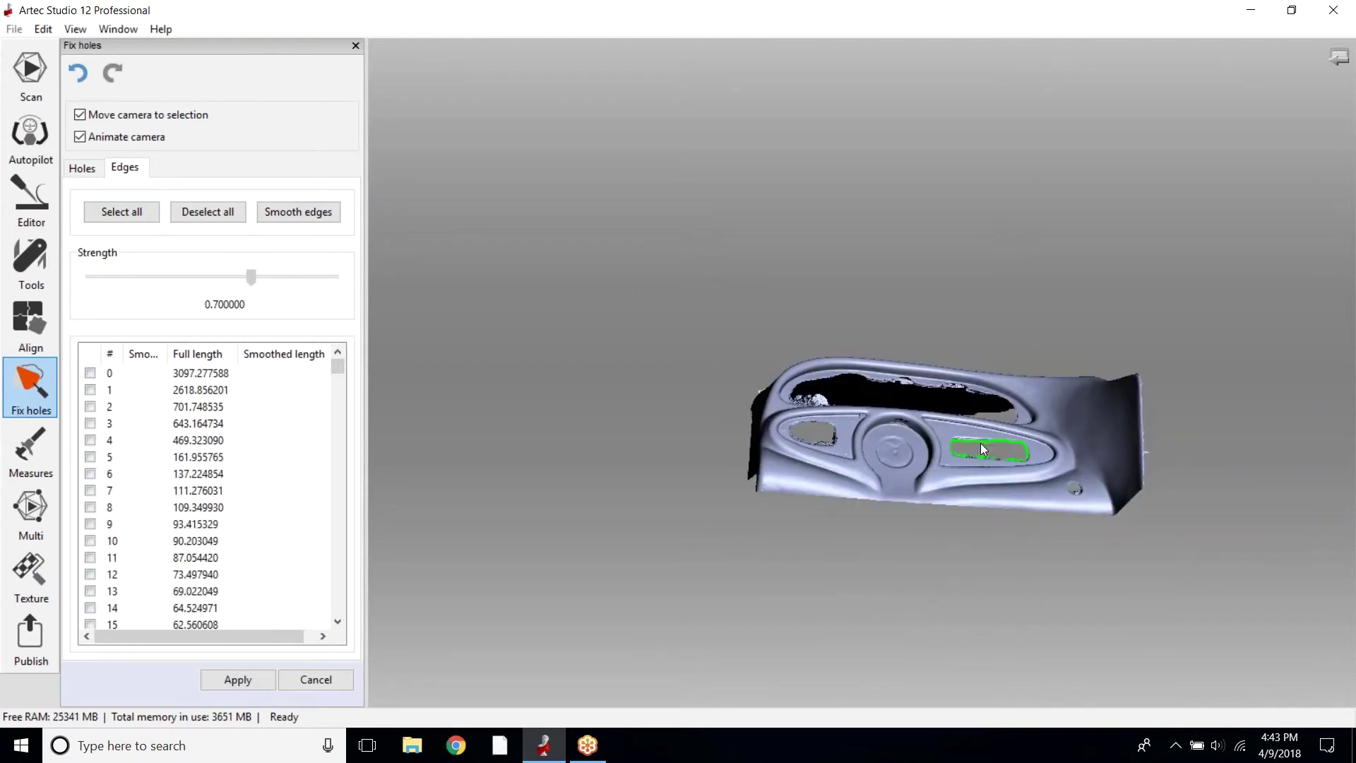
click(986, 448)
click(330, 221)
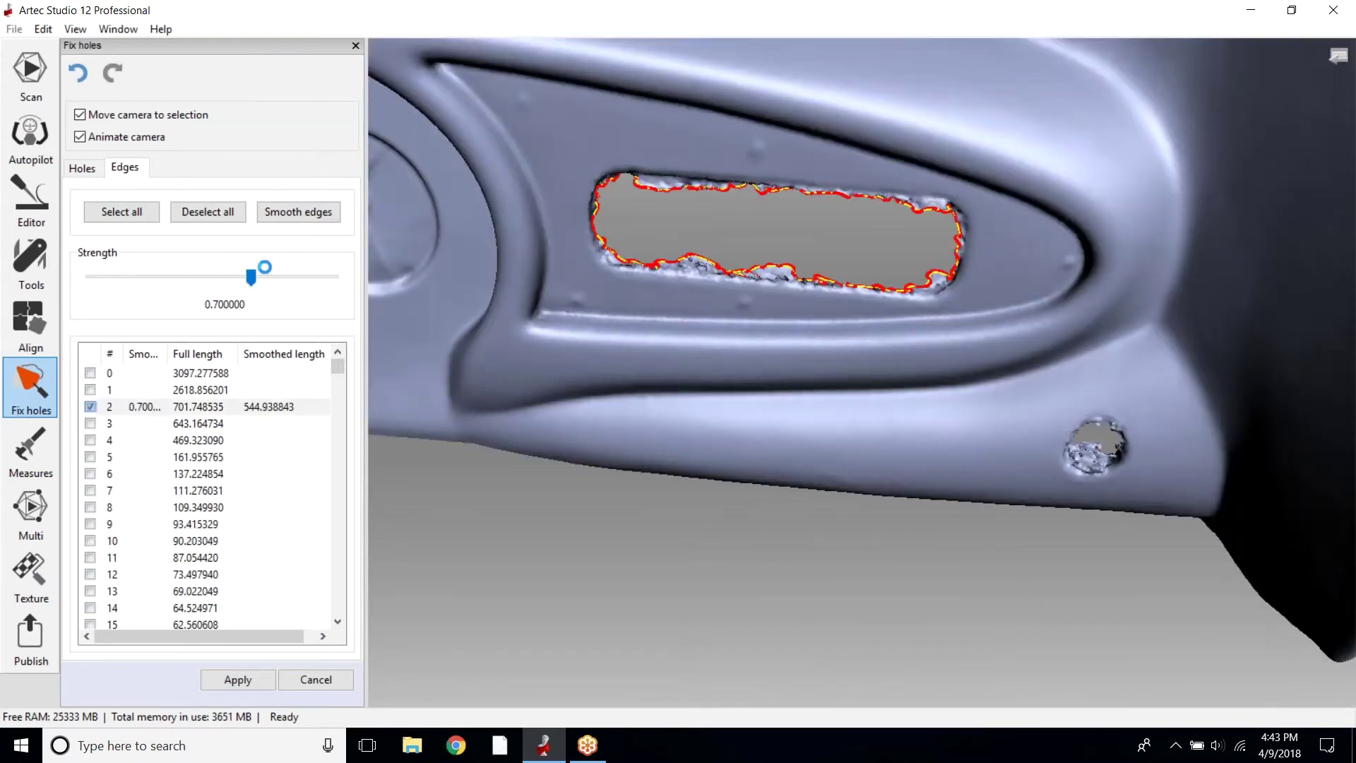
drag(250, 277, 362, 284)
click(302, 212)
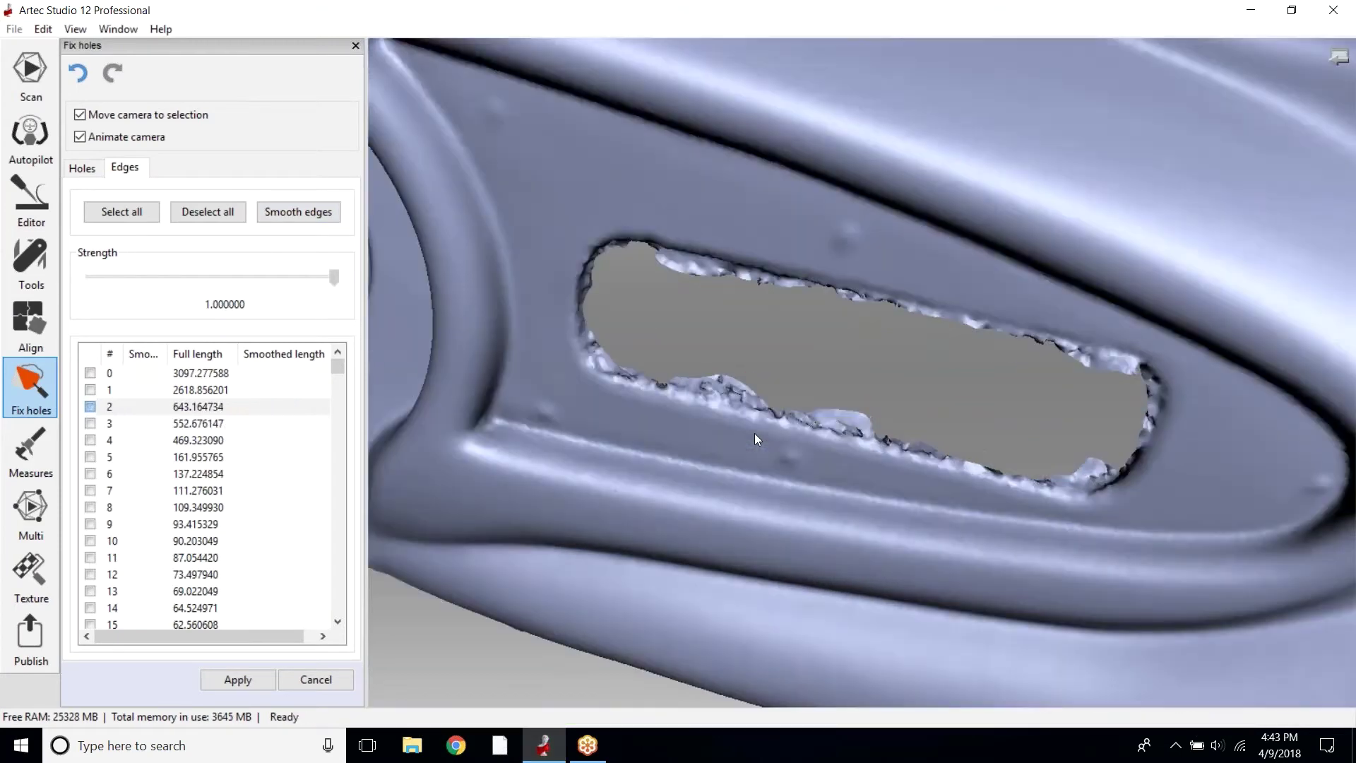
key(ctrl+z)
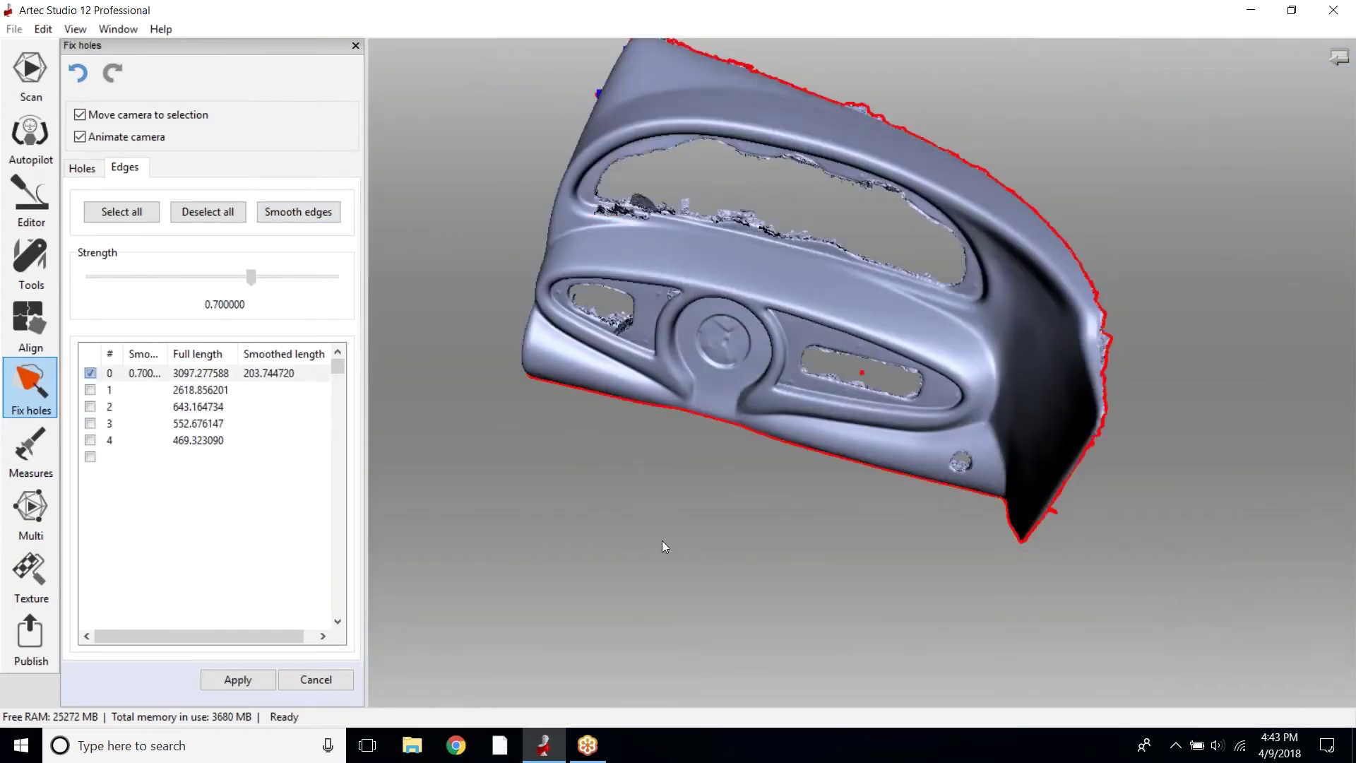
drag(677, 515, 850, 540)
scroll(851, 539, down, 5)
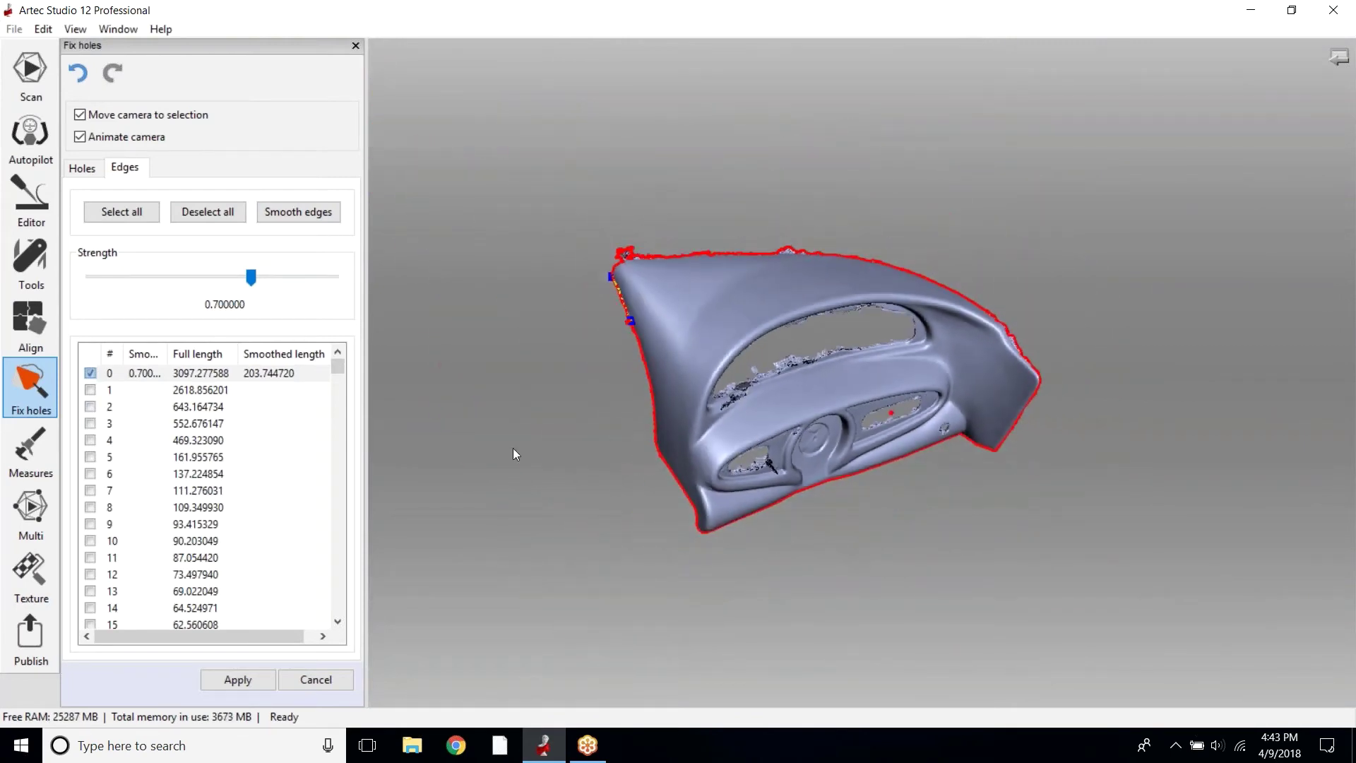
click(243, 682)
Fill the two narrow slit-shaped holes in the raised rim around the emblem and apply the repair to the model
drag(257, 365, 459, 265)
drag(453, 445, 506, 368)
scroll(439, 417, up, 3)
scroll(438, 417, up, 3)
click(33, 396)
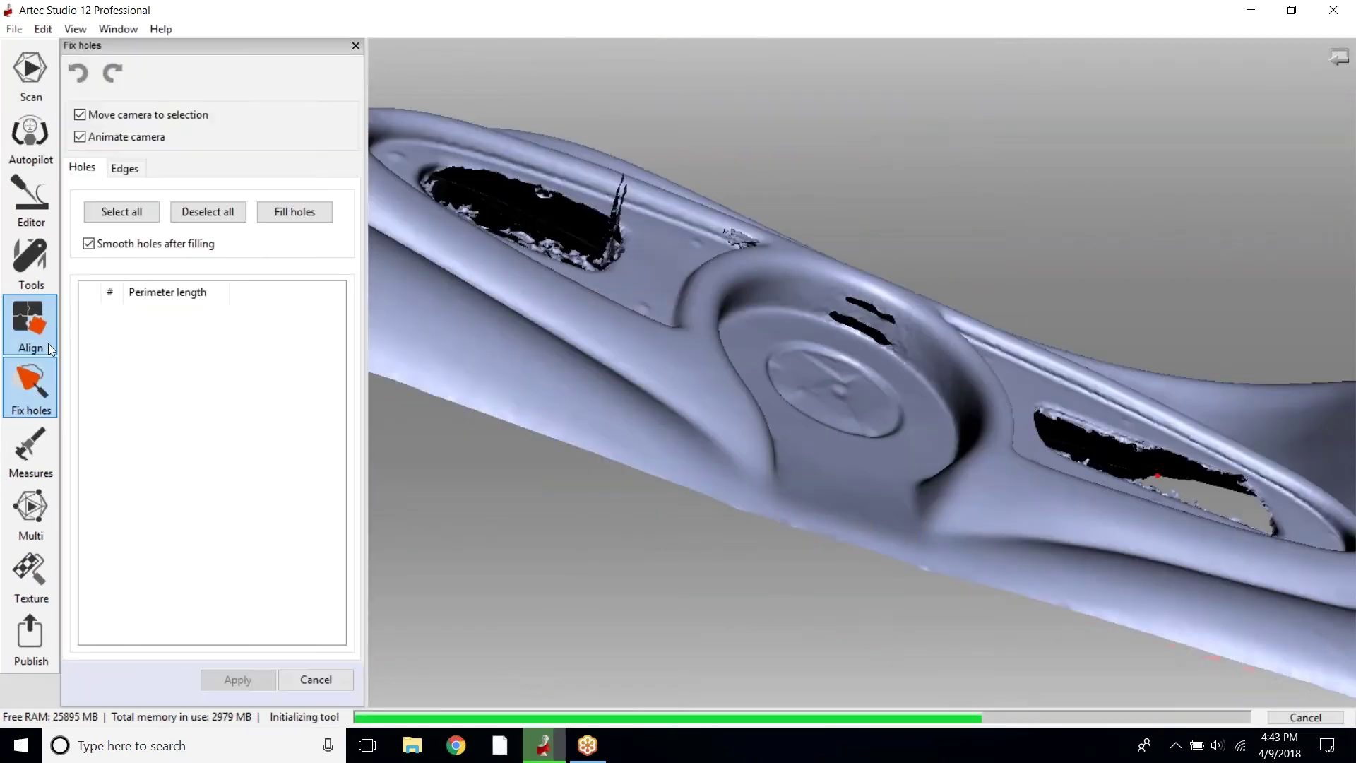
click(863, 304)
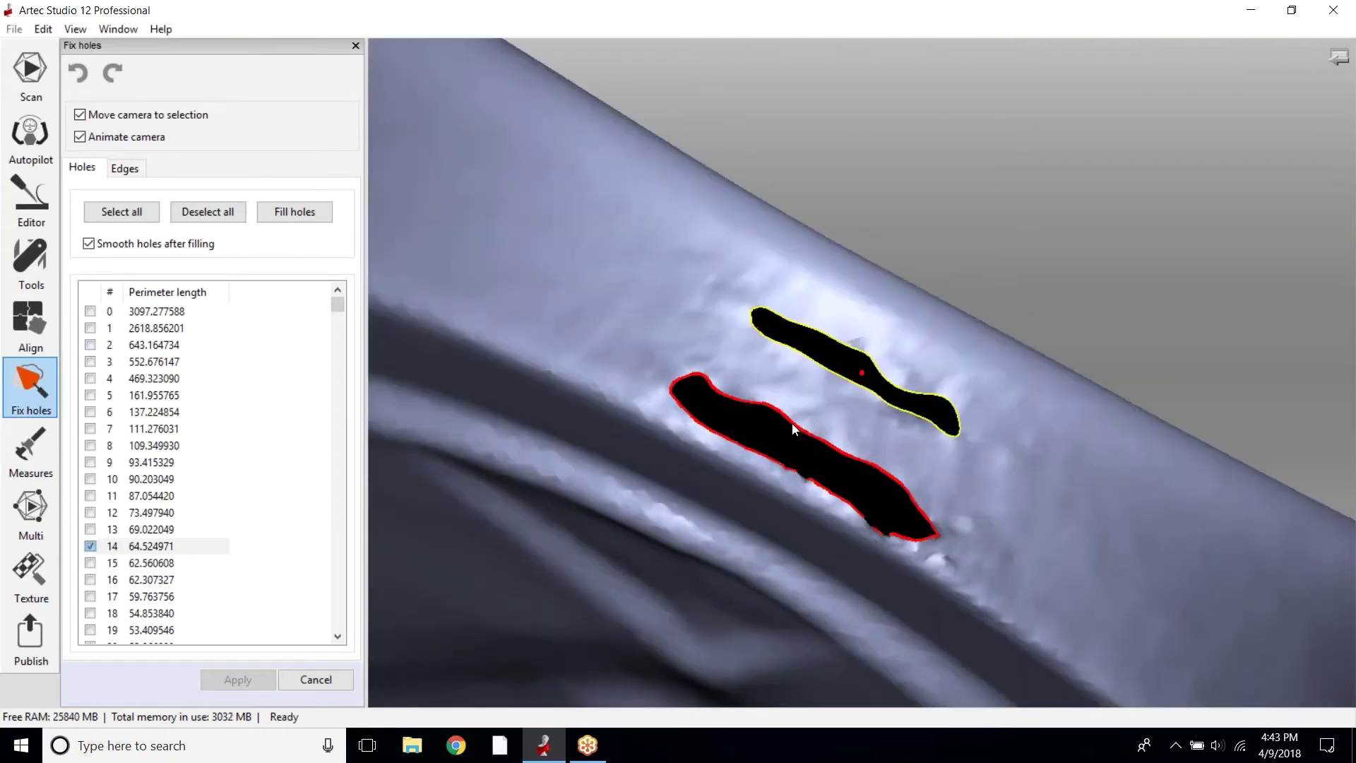
click(792, 424)
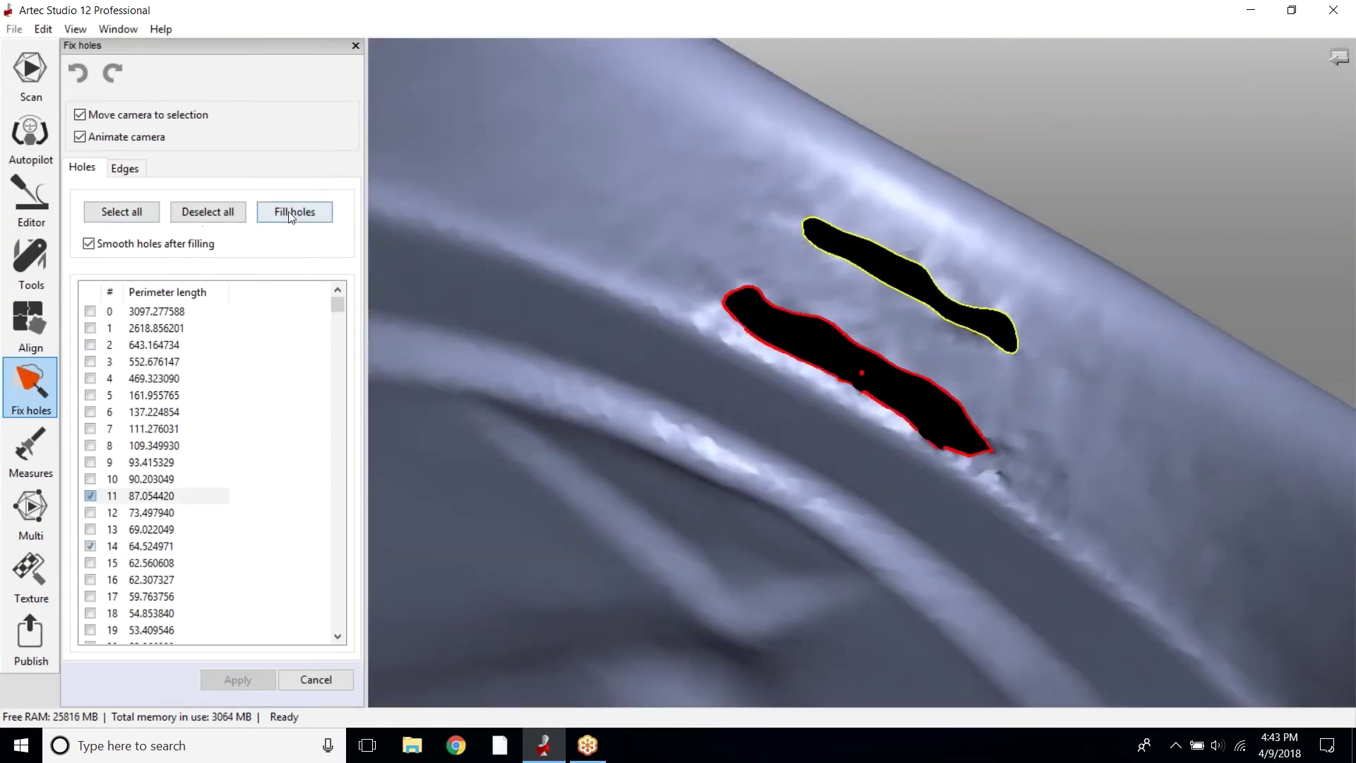
click(295, 212)
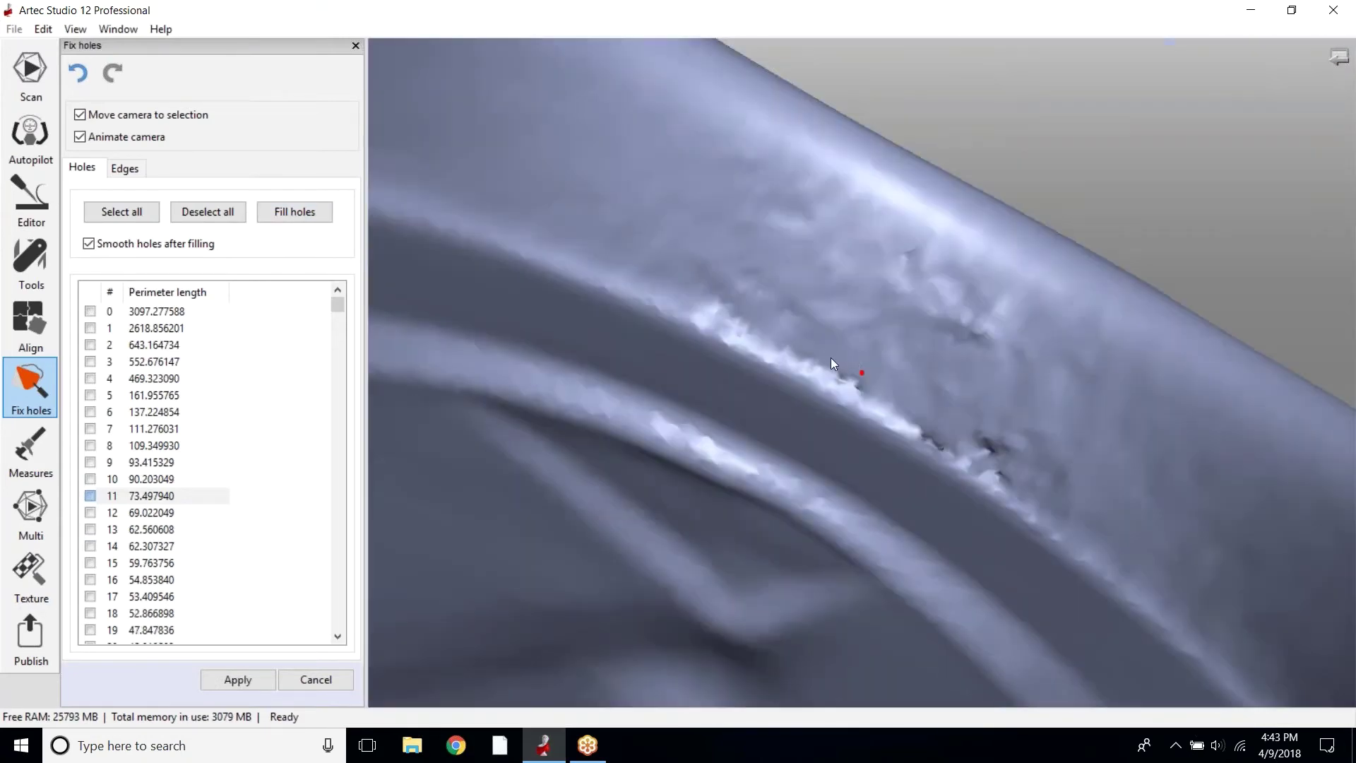
drag(902, 340, 876, 494)
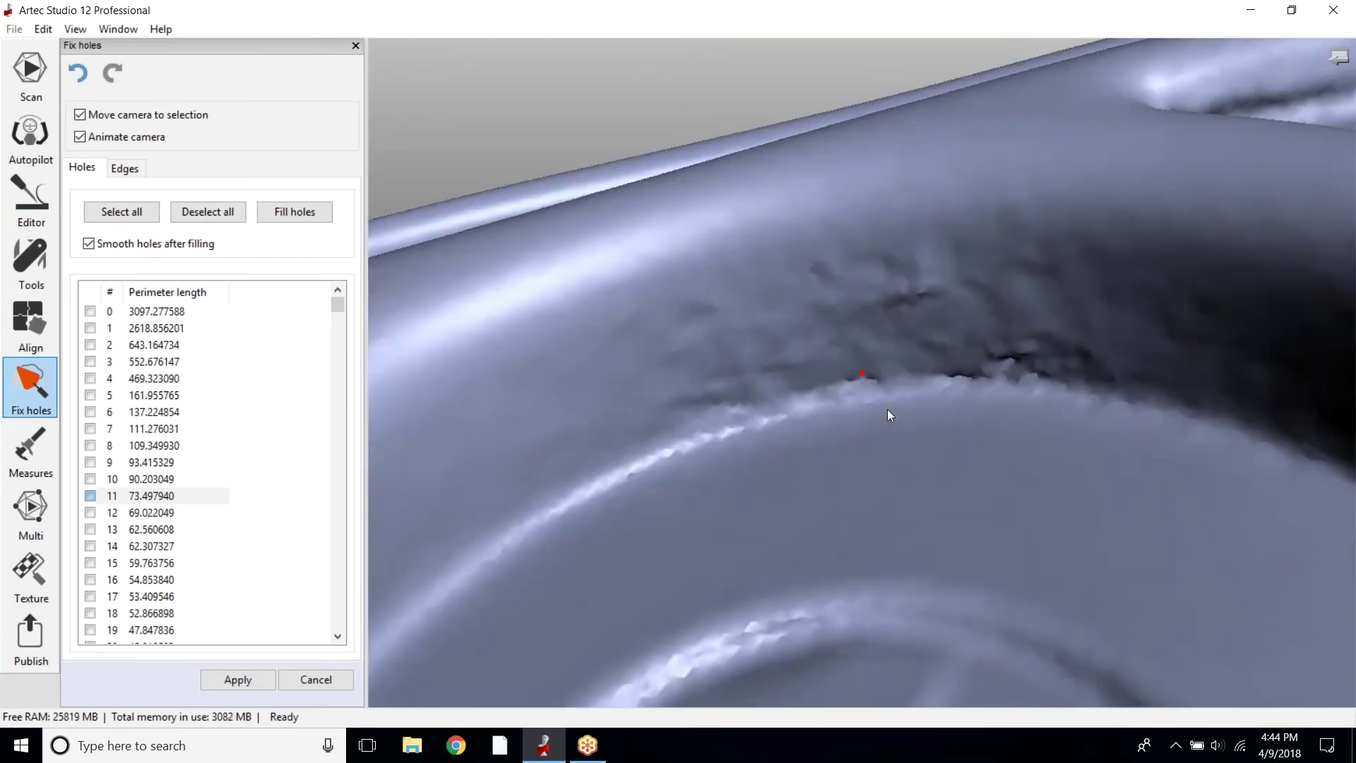
scroll(887, 409, down, 5)
drag(966, 488, 1223, 319)
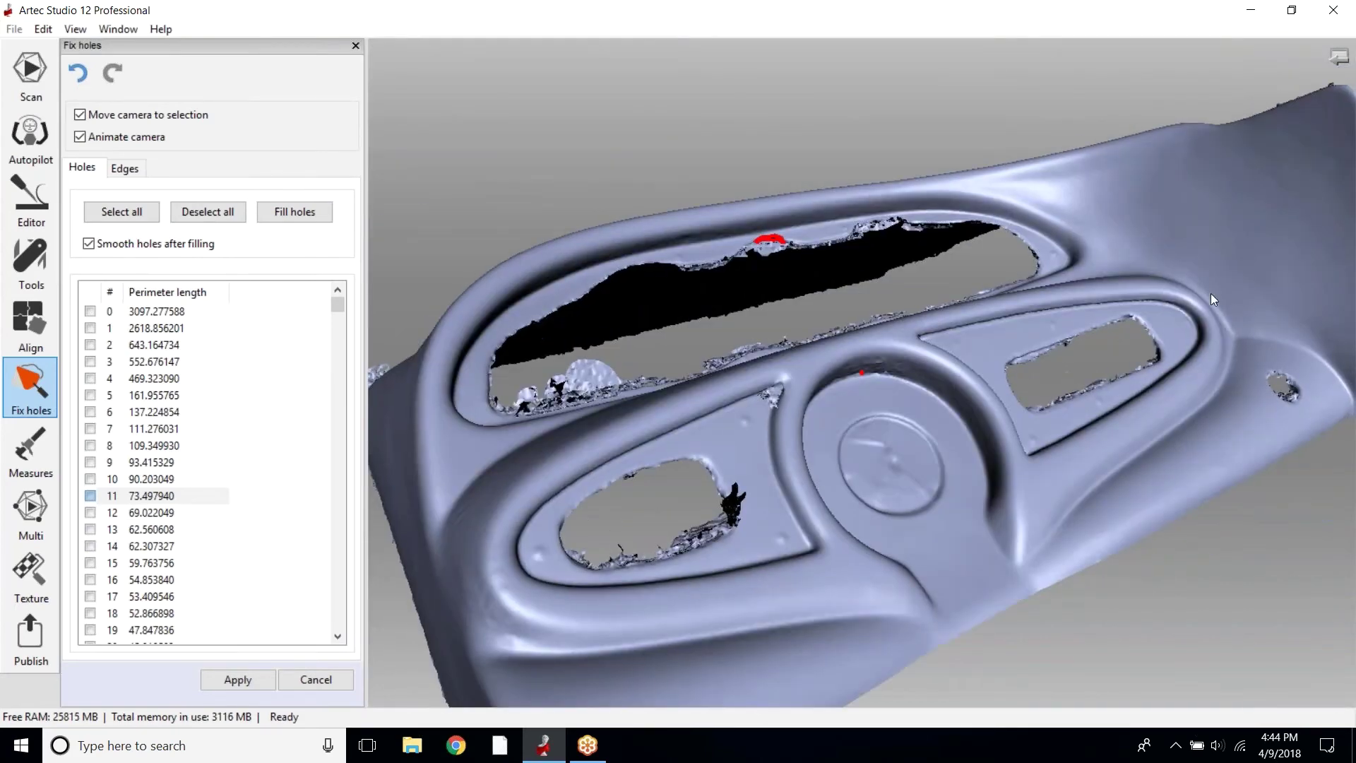
drag(779, 470, 904, 365)
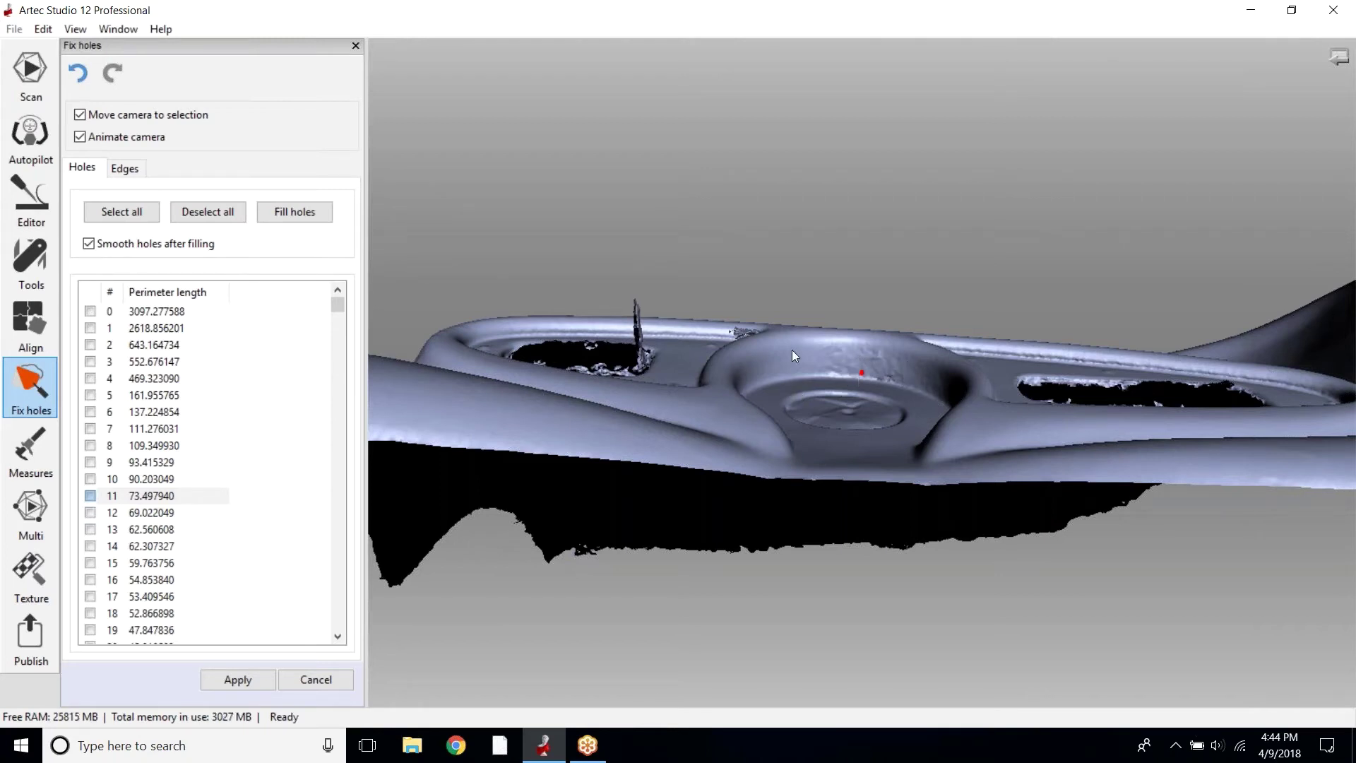
drag(851, 371, 815, 405)
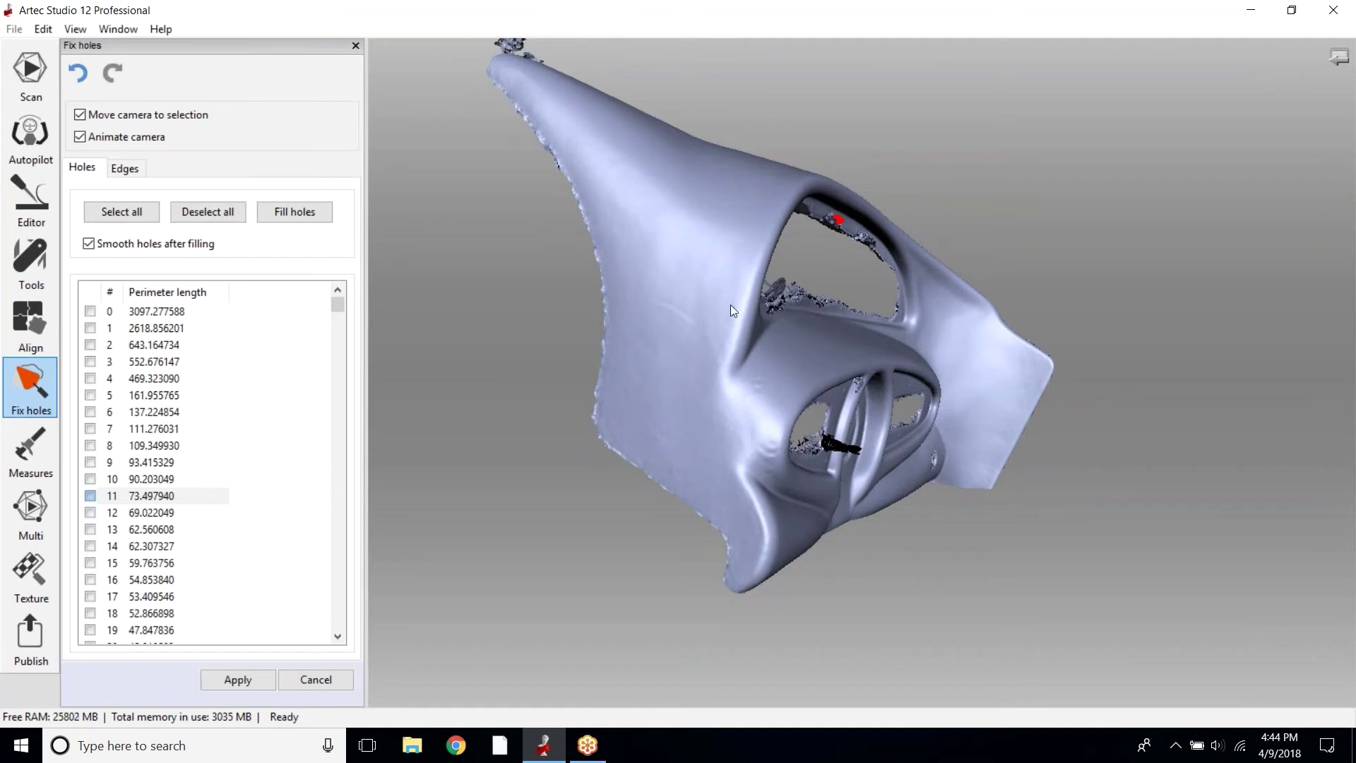
click(225, 680)
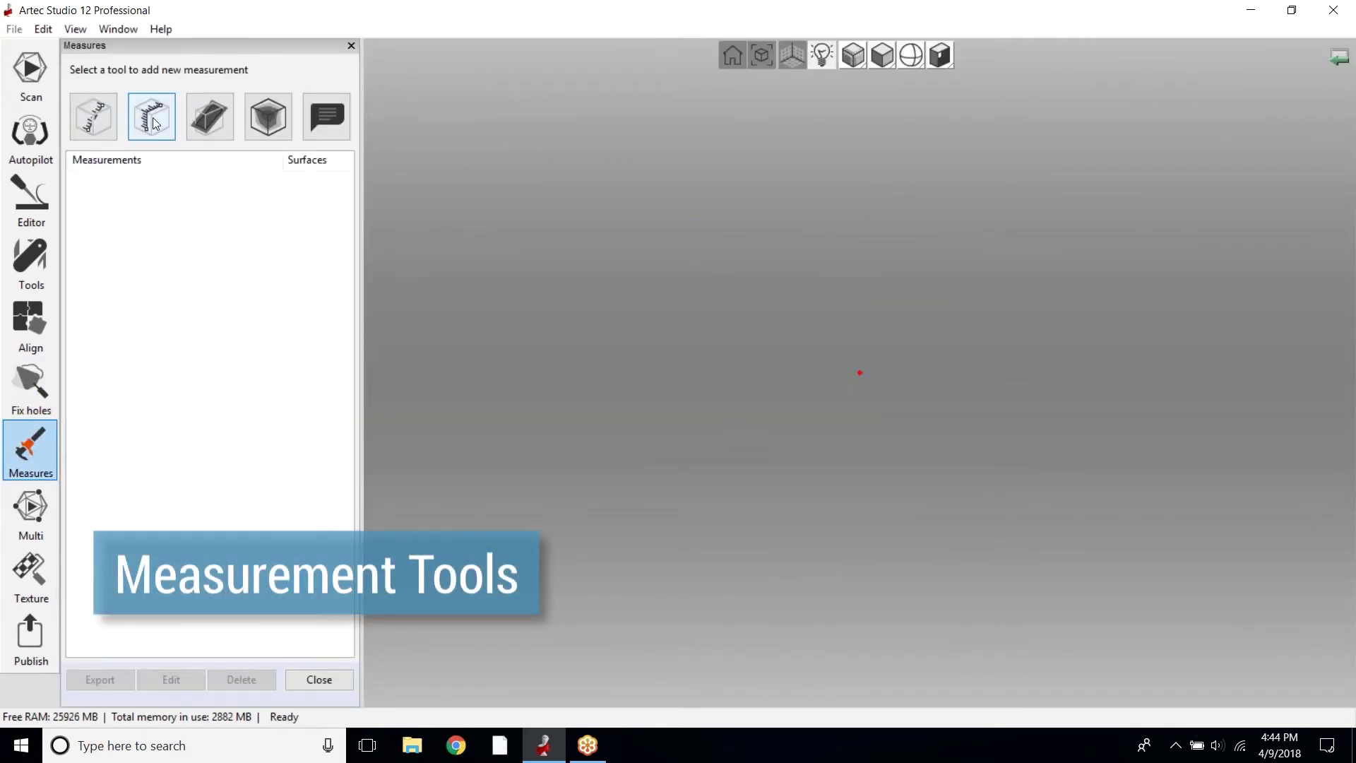
Measure the geodesic distance on Fast fusion2 between two points at opposite ends of the band below the large opening
click(154, 119)
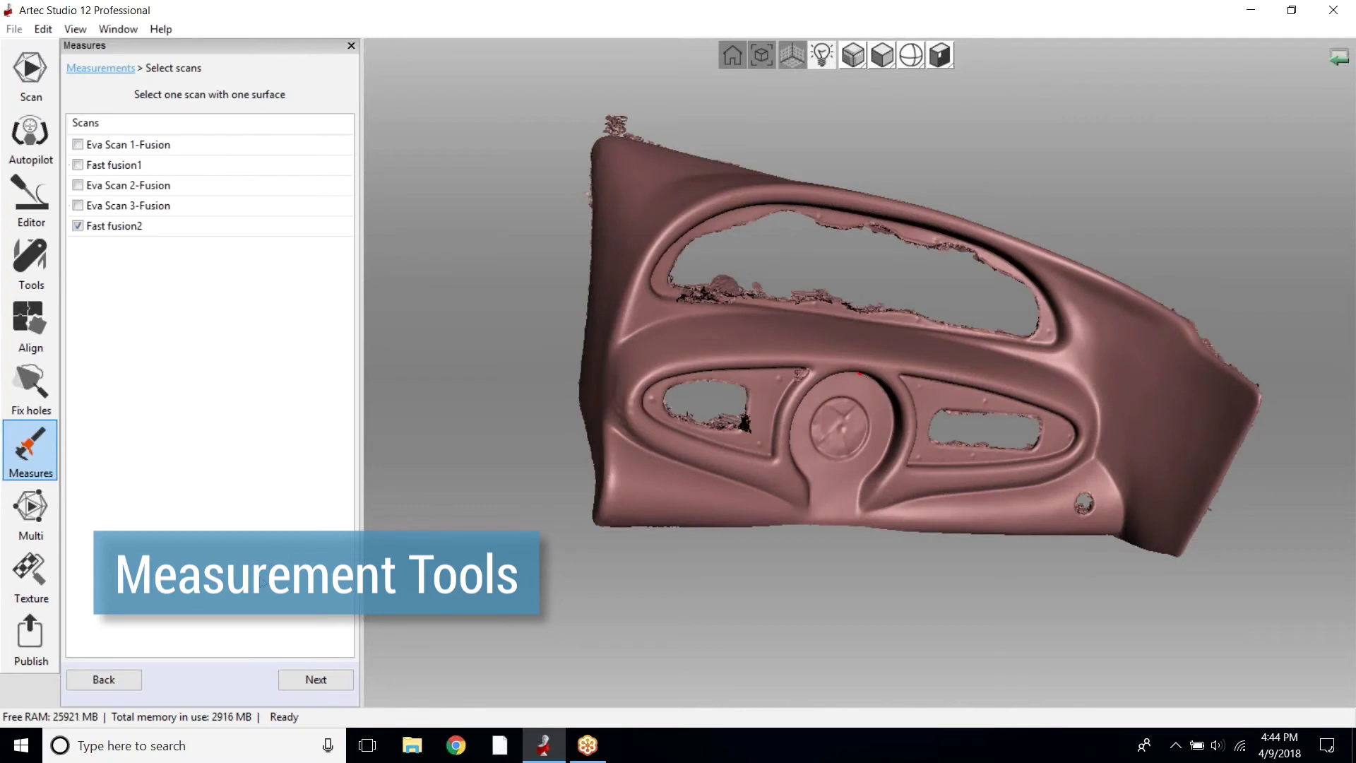
click(315, 680)
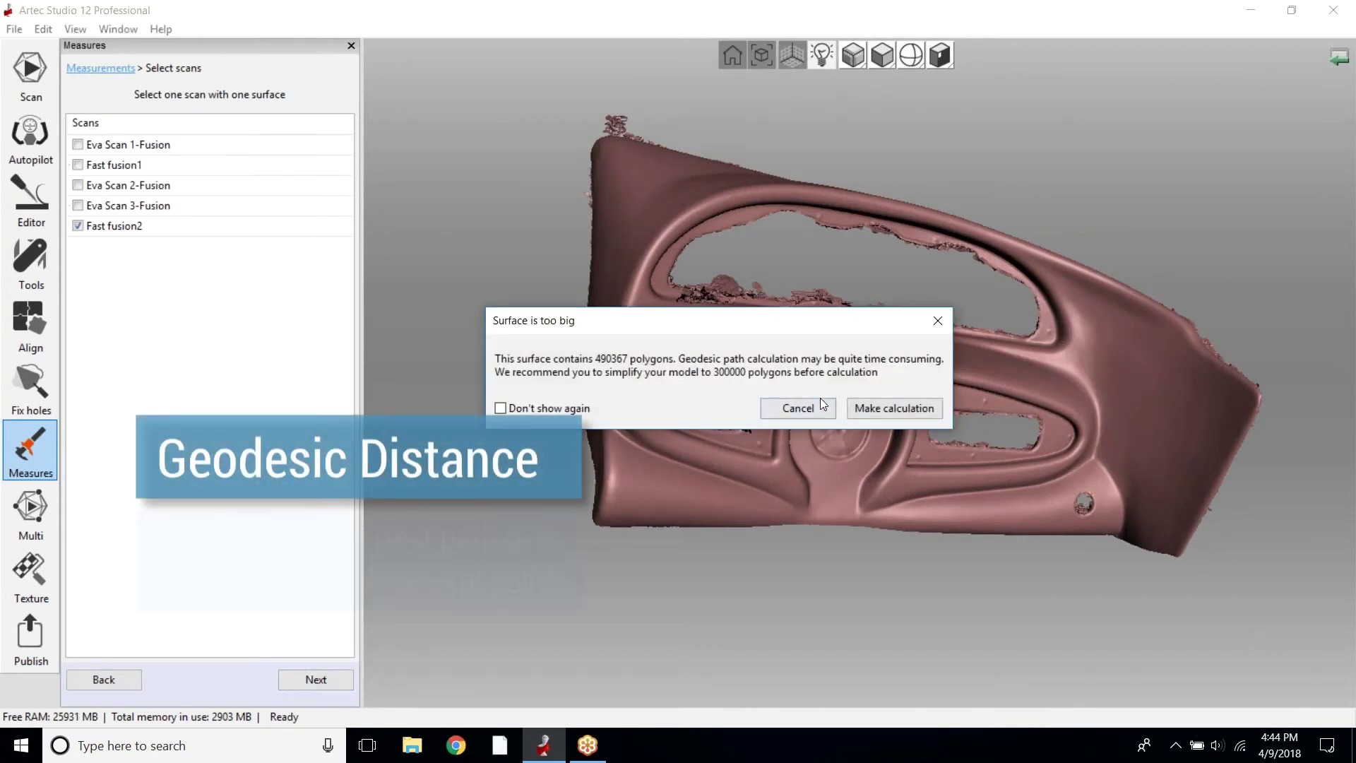
click(880, 408)
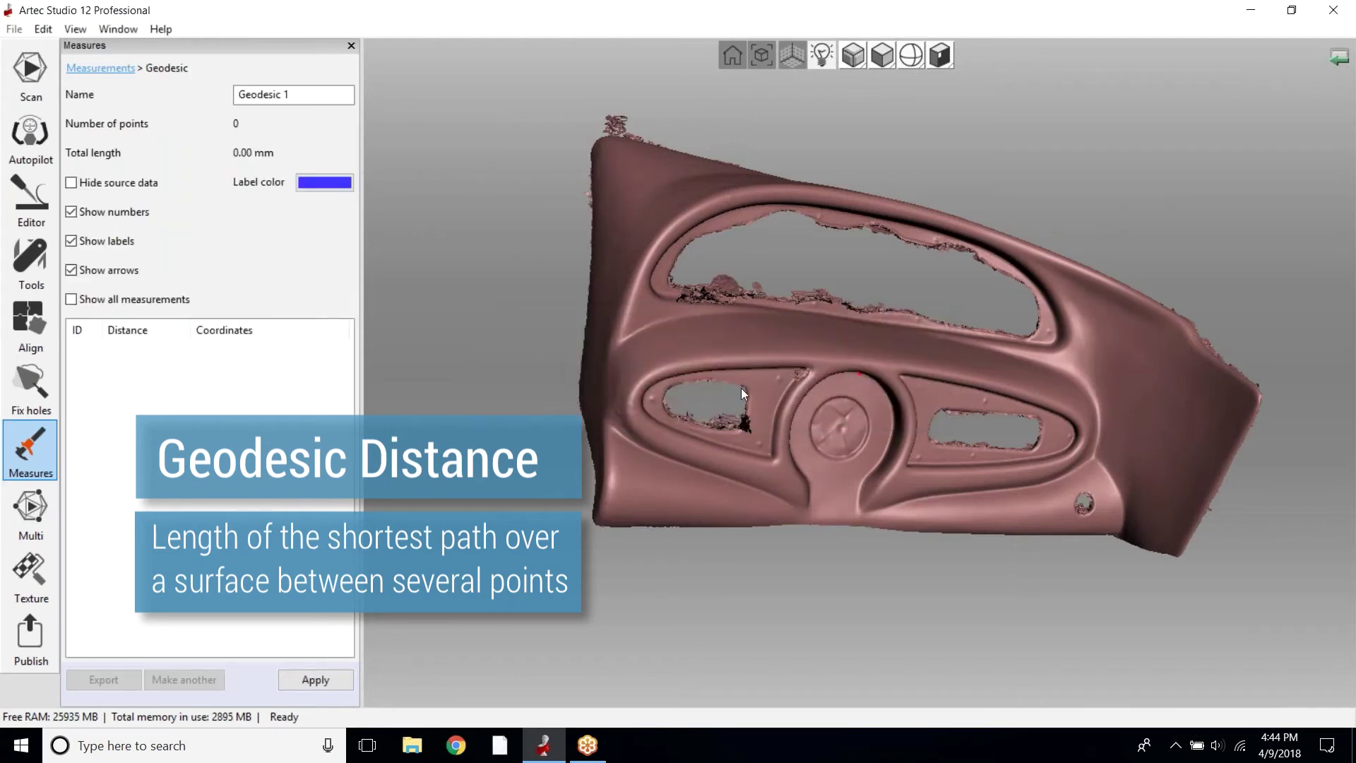
drag(740, 388, 665, 381)
shift+click(674, 387)
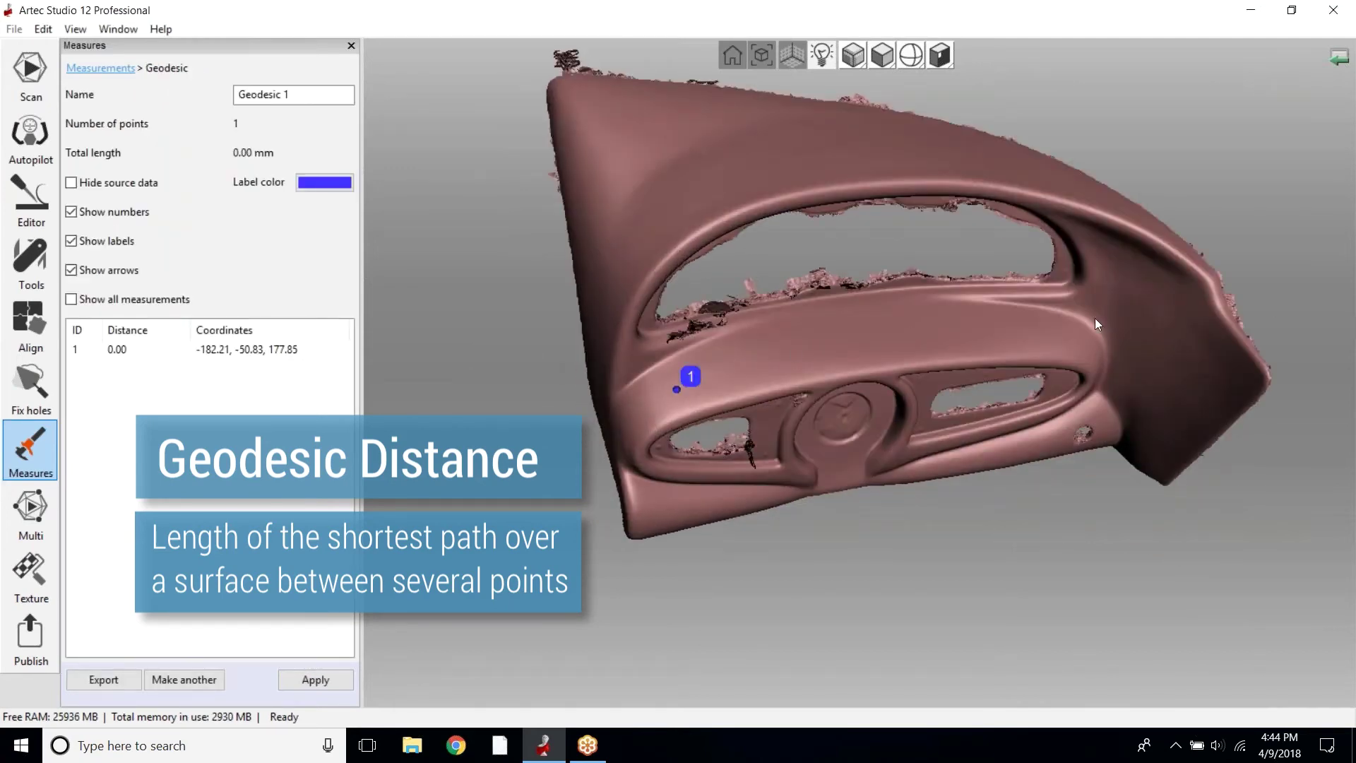
shift+click(1071, 326)
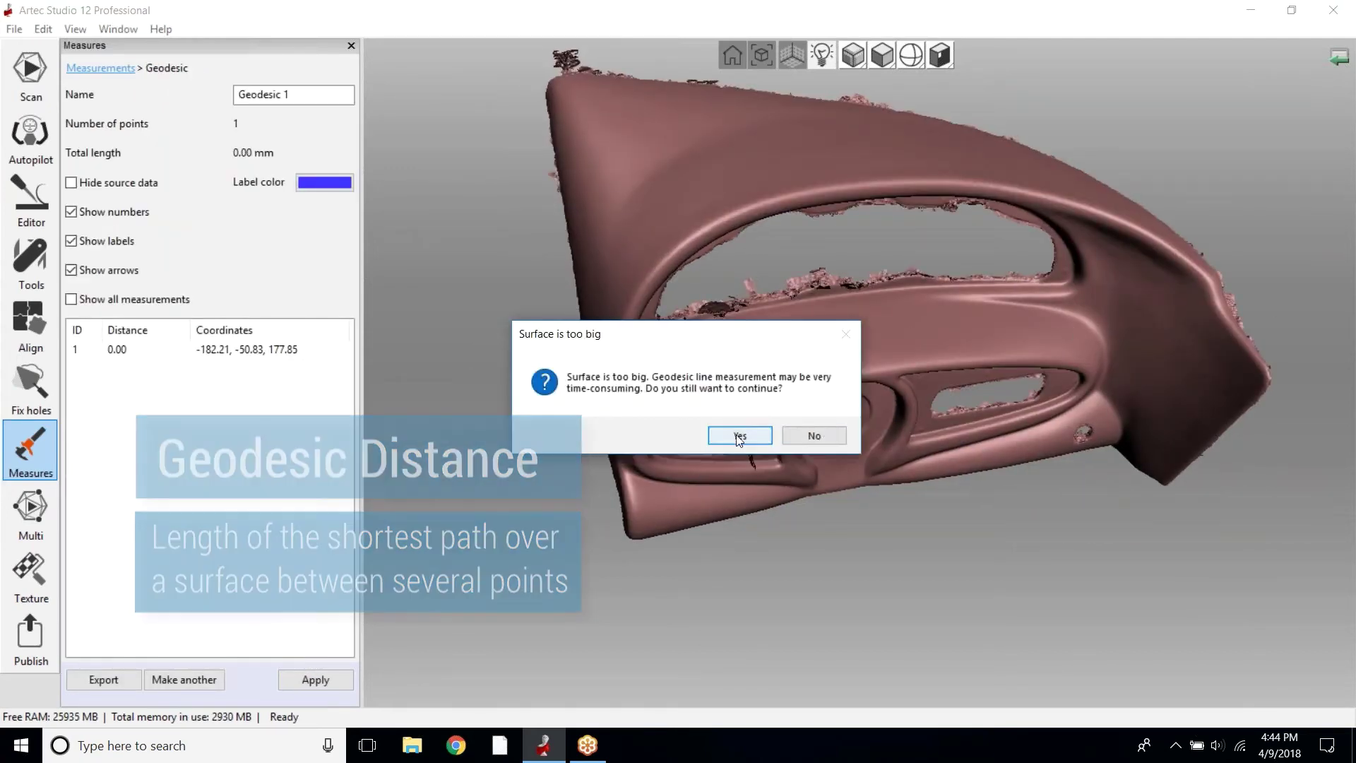
click(737, 436)
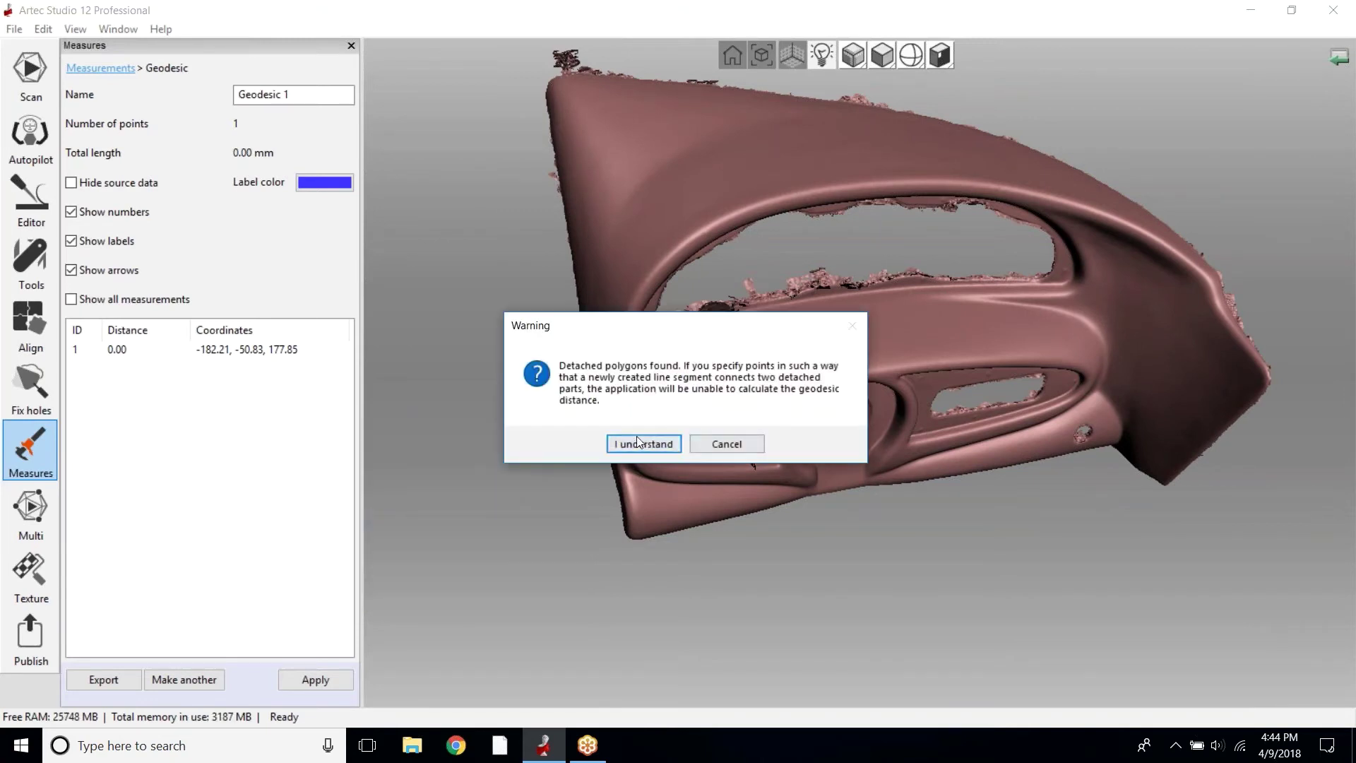
click(640, 445)
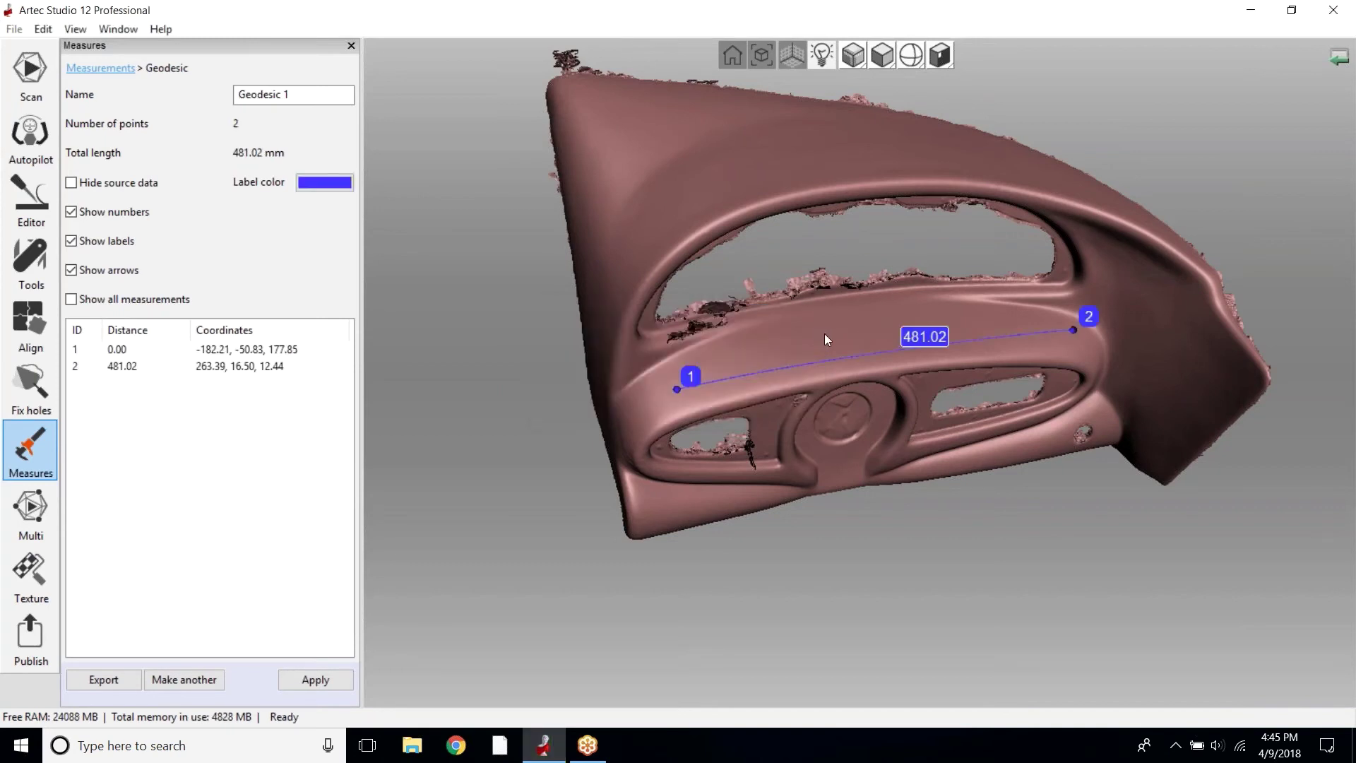
Start a section measurement on Fast fusion2 with the section orientation set to not constrained
drag(895, 490, 832, 419)
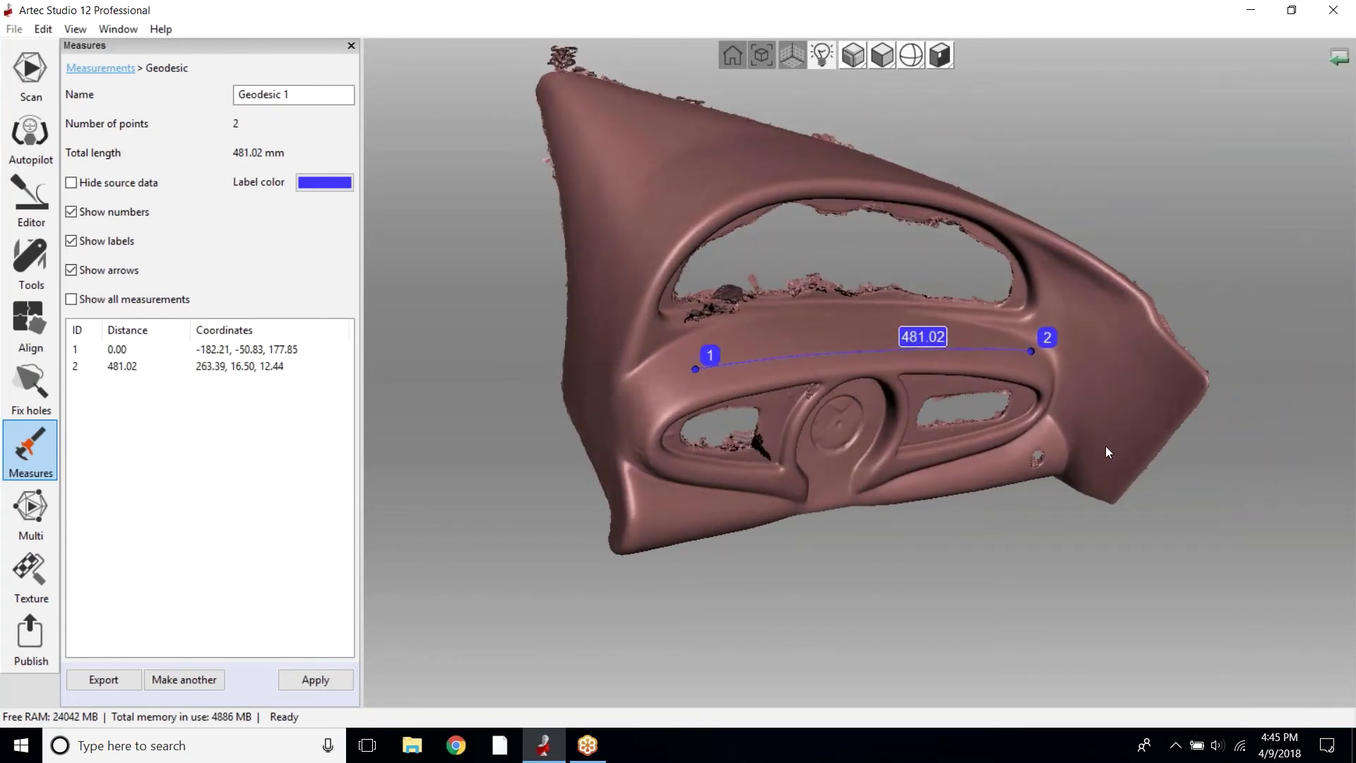
drag(1107, 450, 792, 215)
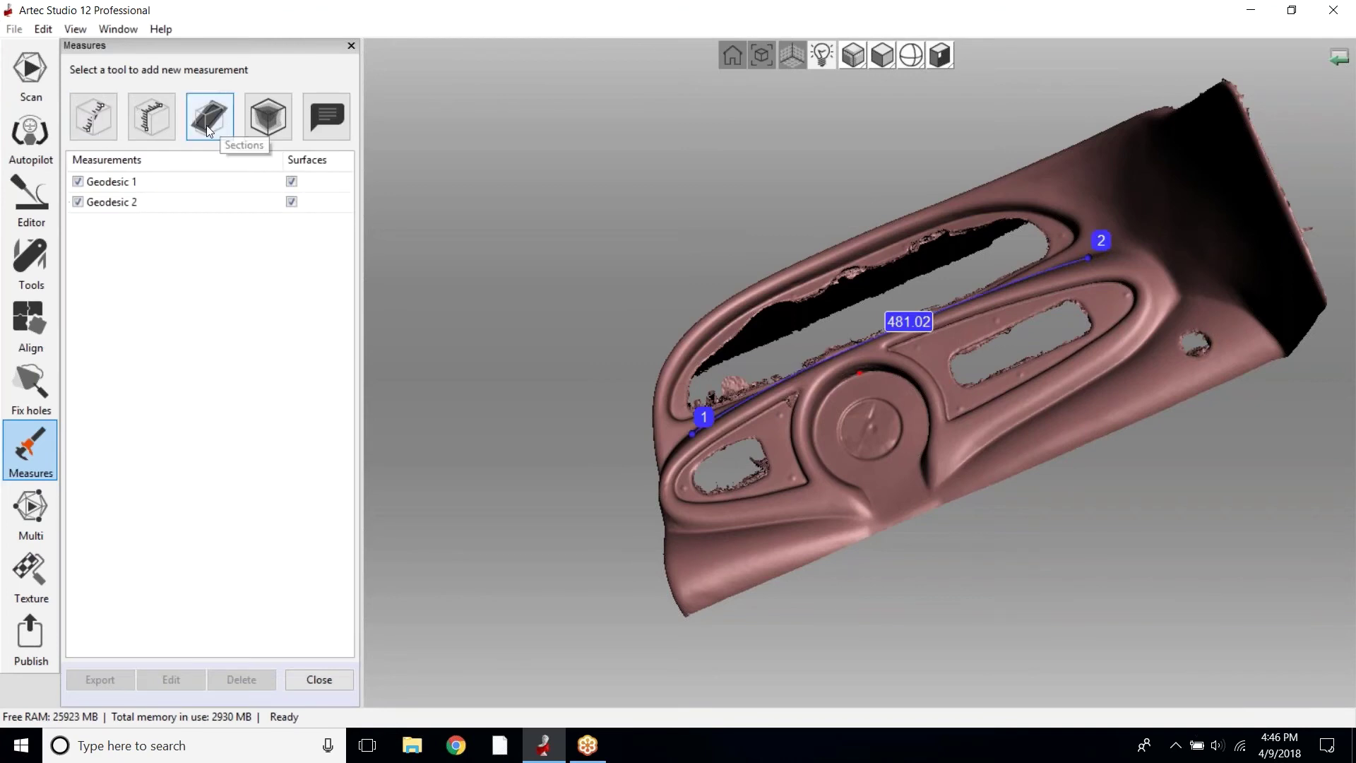
click(227, 128)
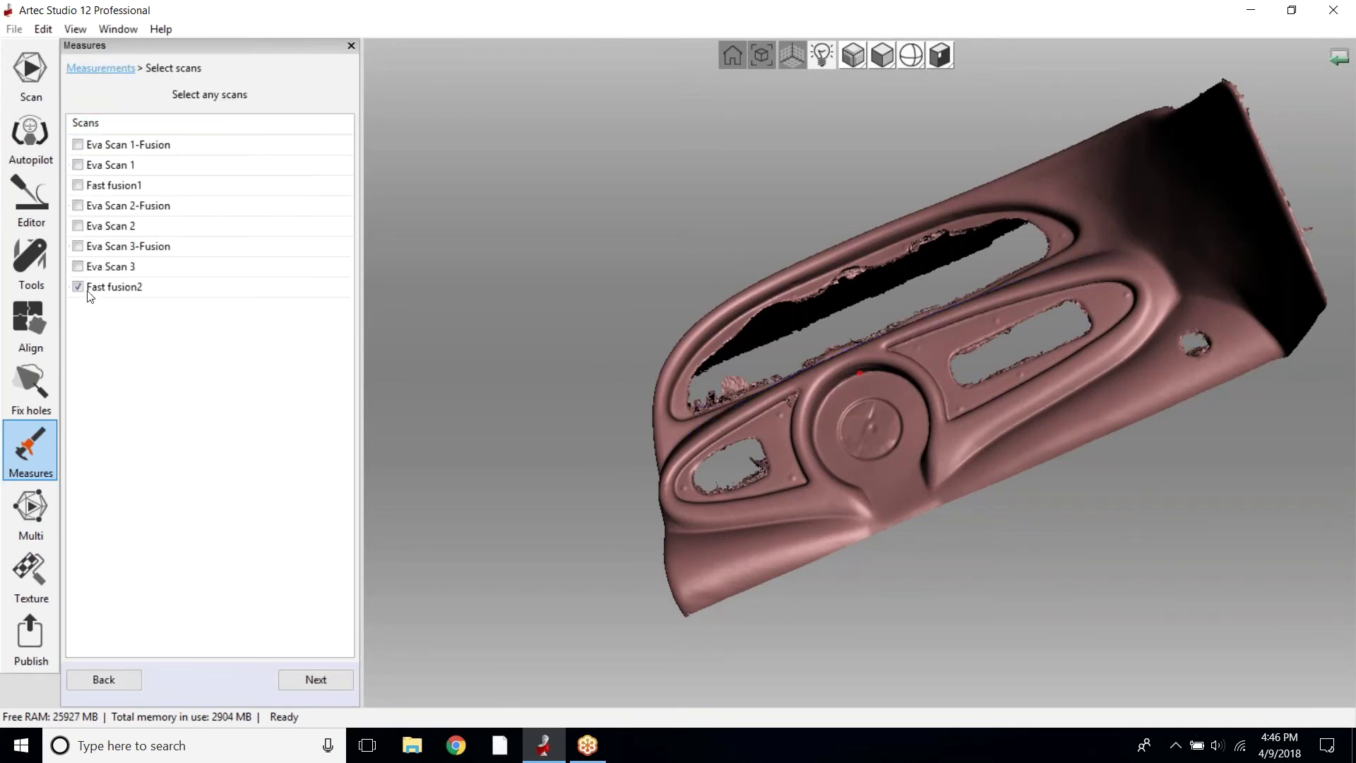
click(312, 680)
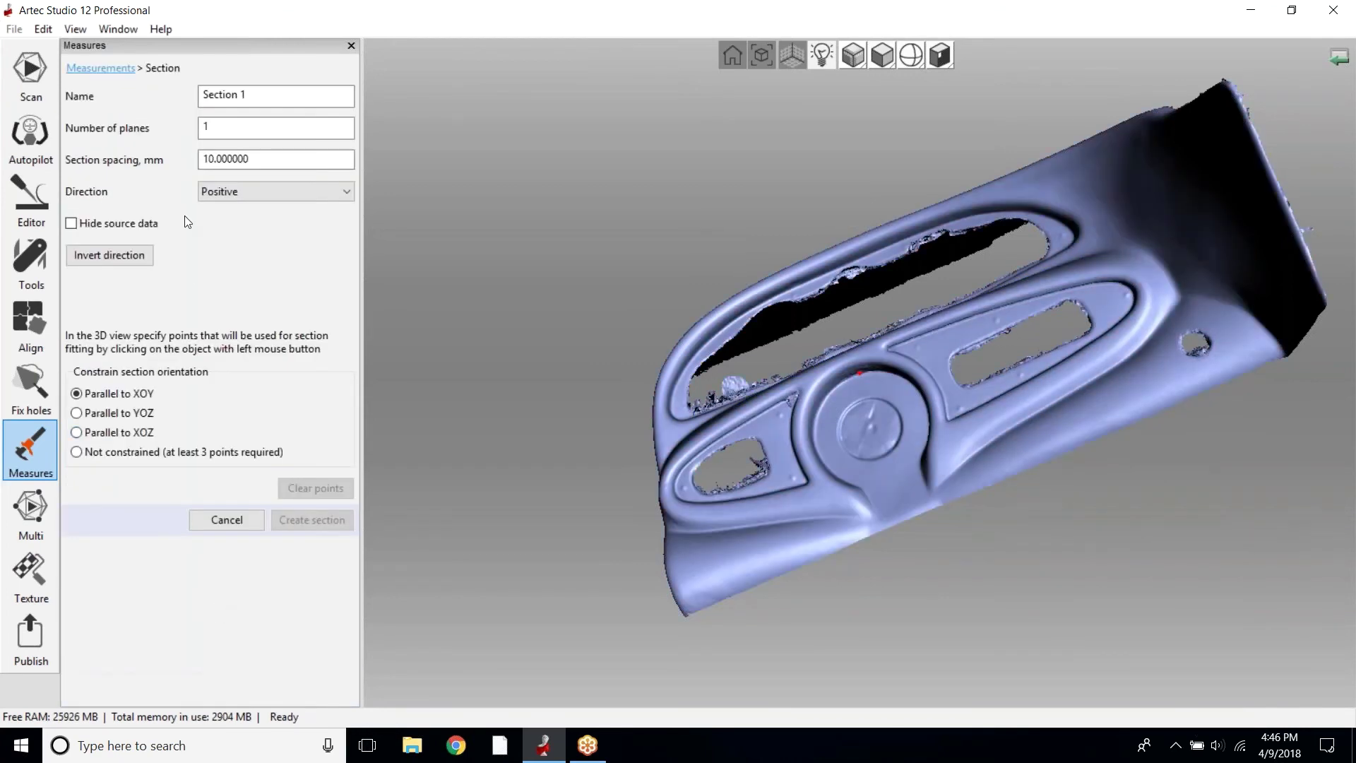
click(78, 453)
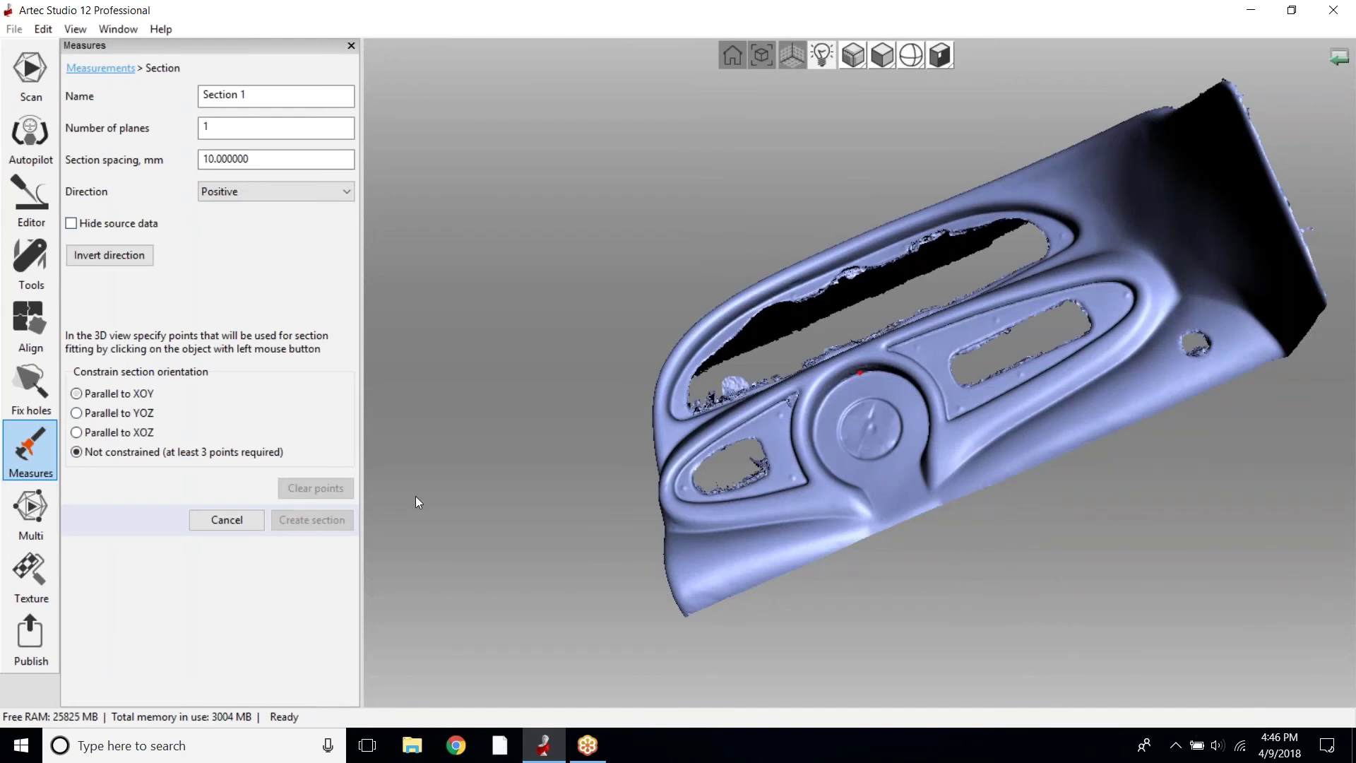
Define the section plane with seven points placed around the inner edge of the raised rim surrounding the round emblem
drag(834, 498, 792, 480)
click(817, 479)
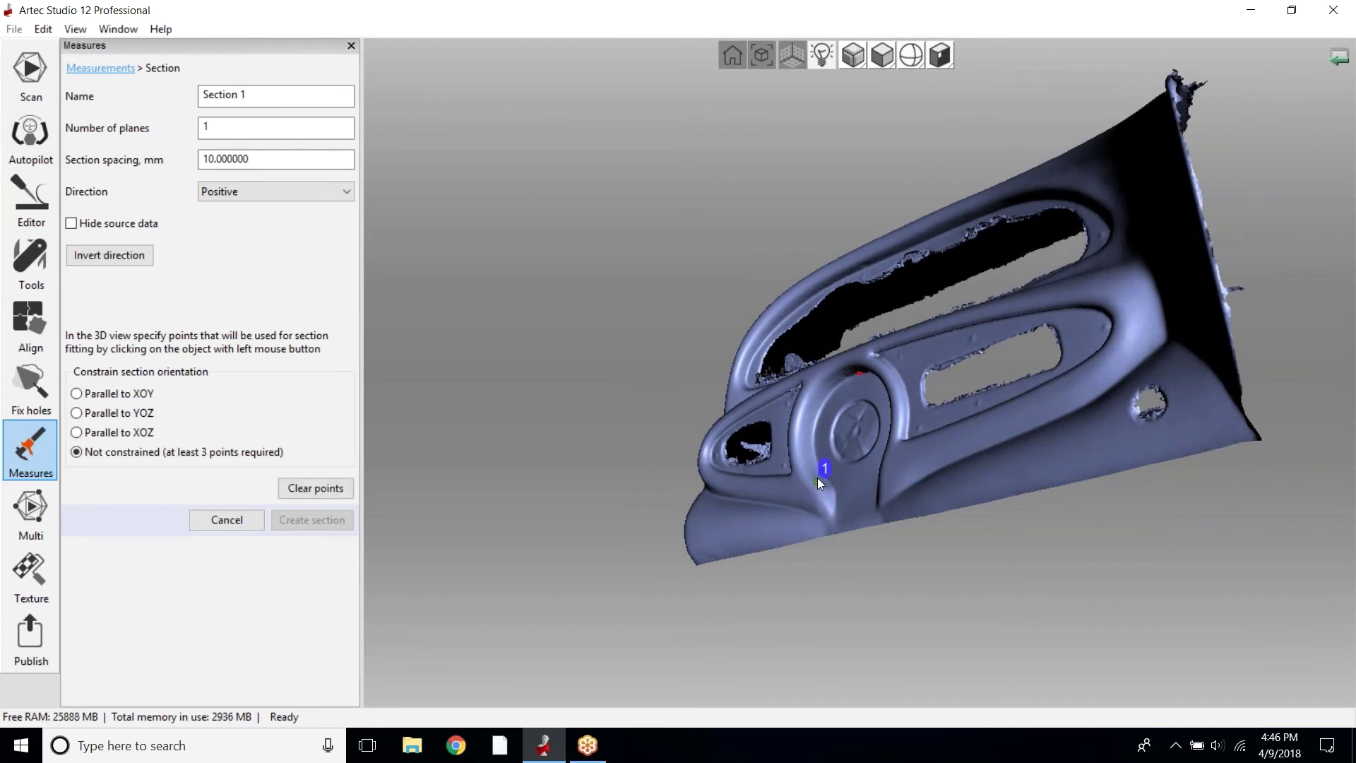
click(847, 378)
drag(847, 379, 897, 409)
click(865, 389)
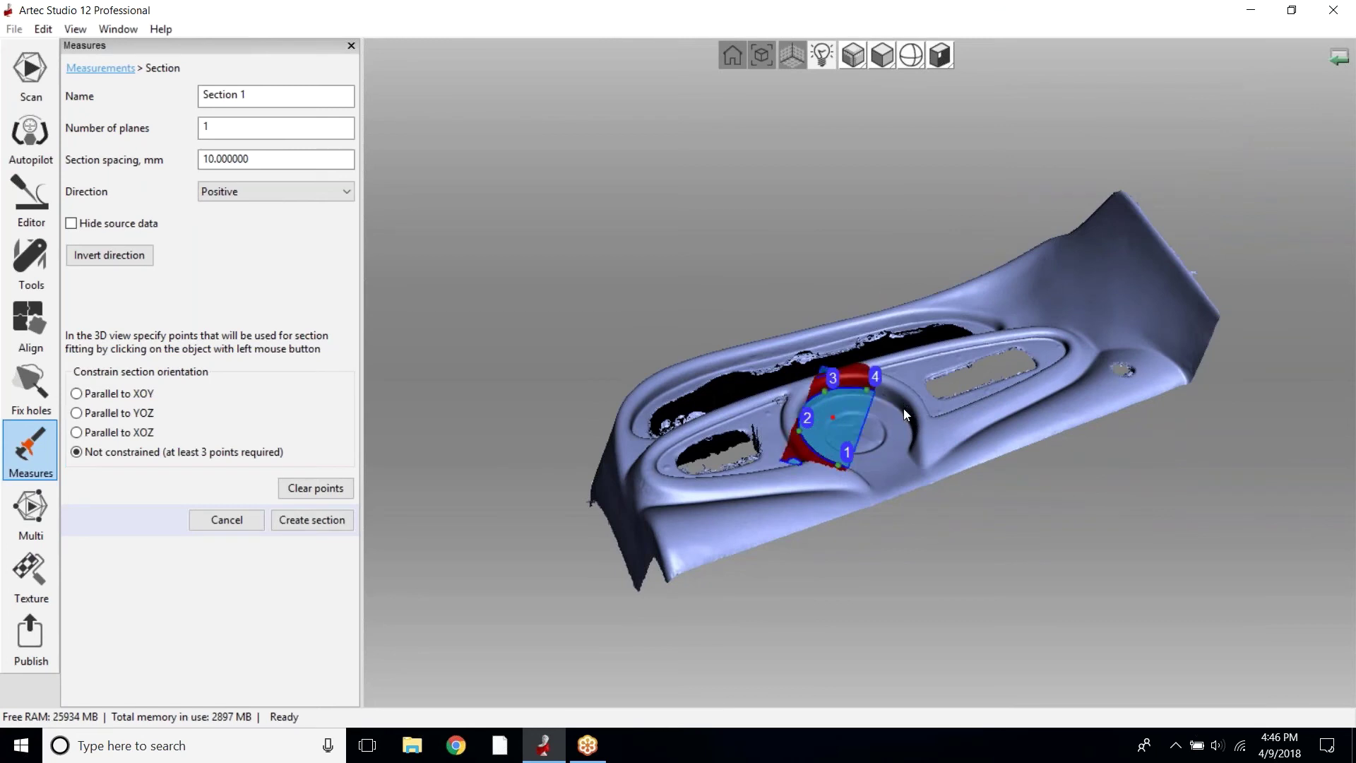
click(903, 407)
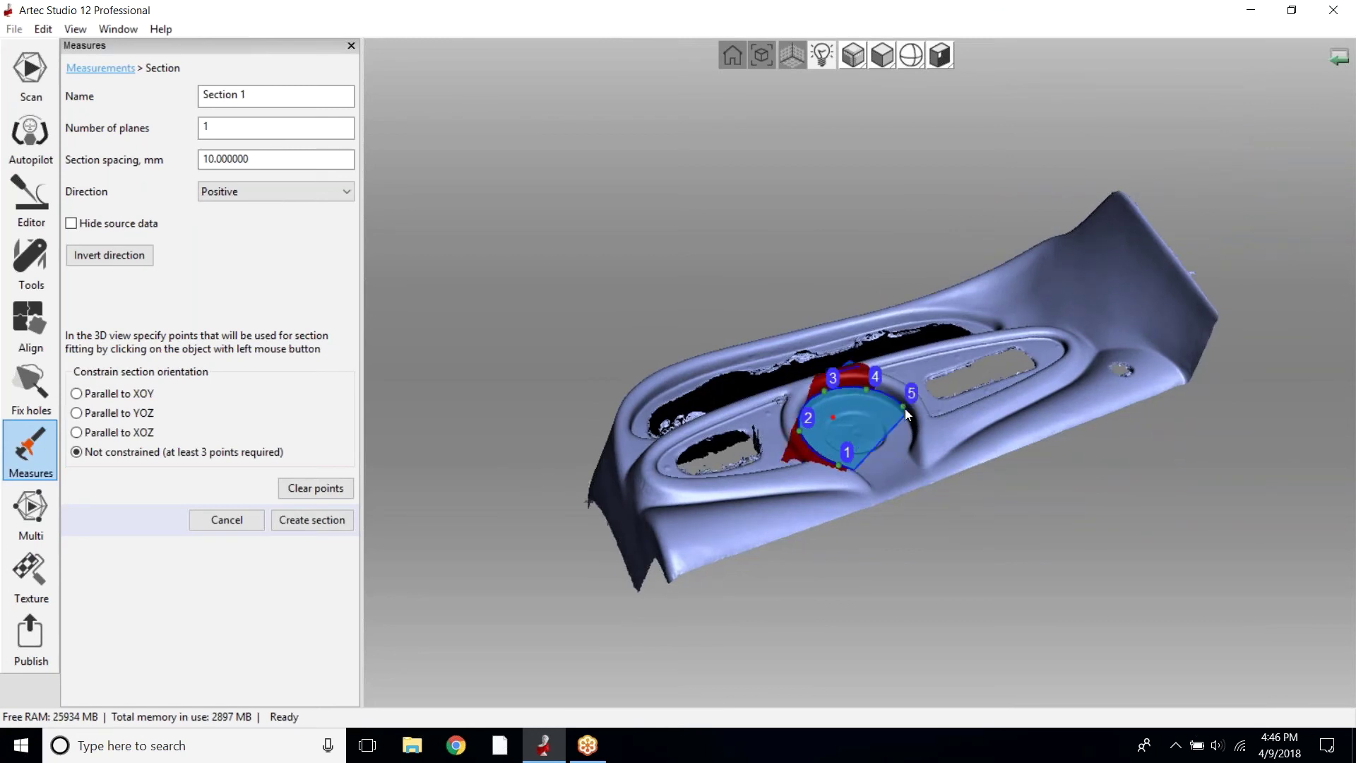
mouse_move(905, 408)
mouse_down()
mouse_move(1090, 671)
mouse_move(900, 409)
mouse_up()
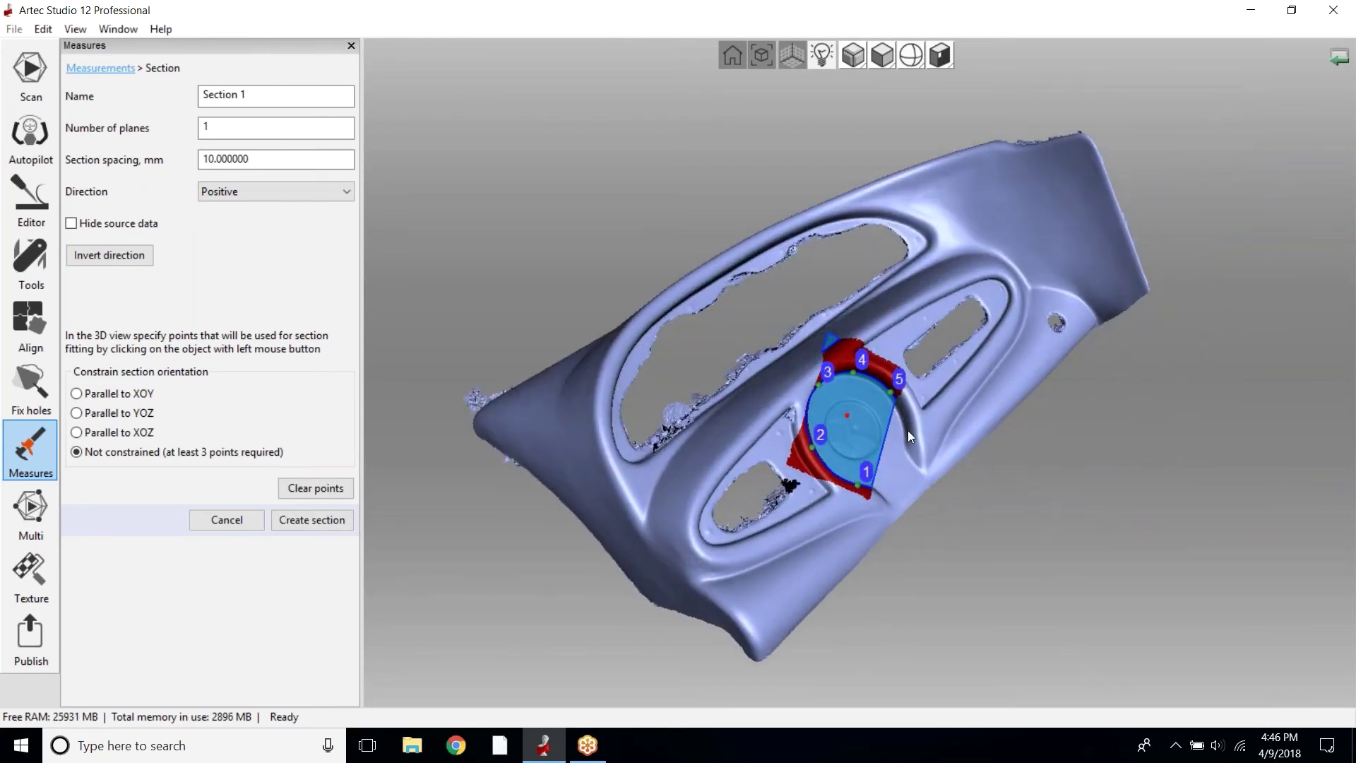
click(907, 439)
drag(1041, 580, 824, 439)
click(879, 457)
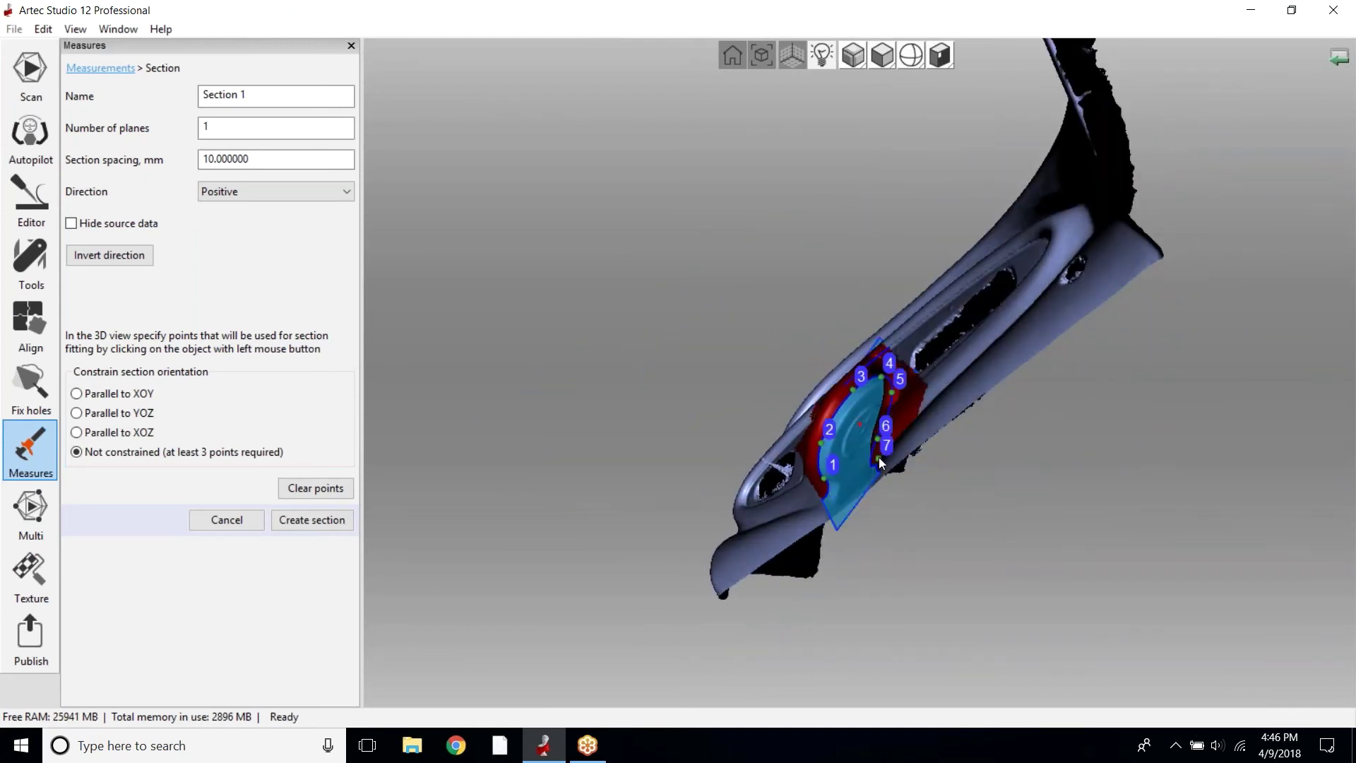
drag(873, 582, 1194, 748)
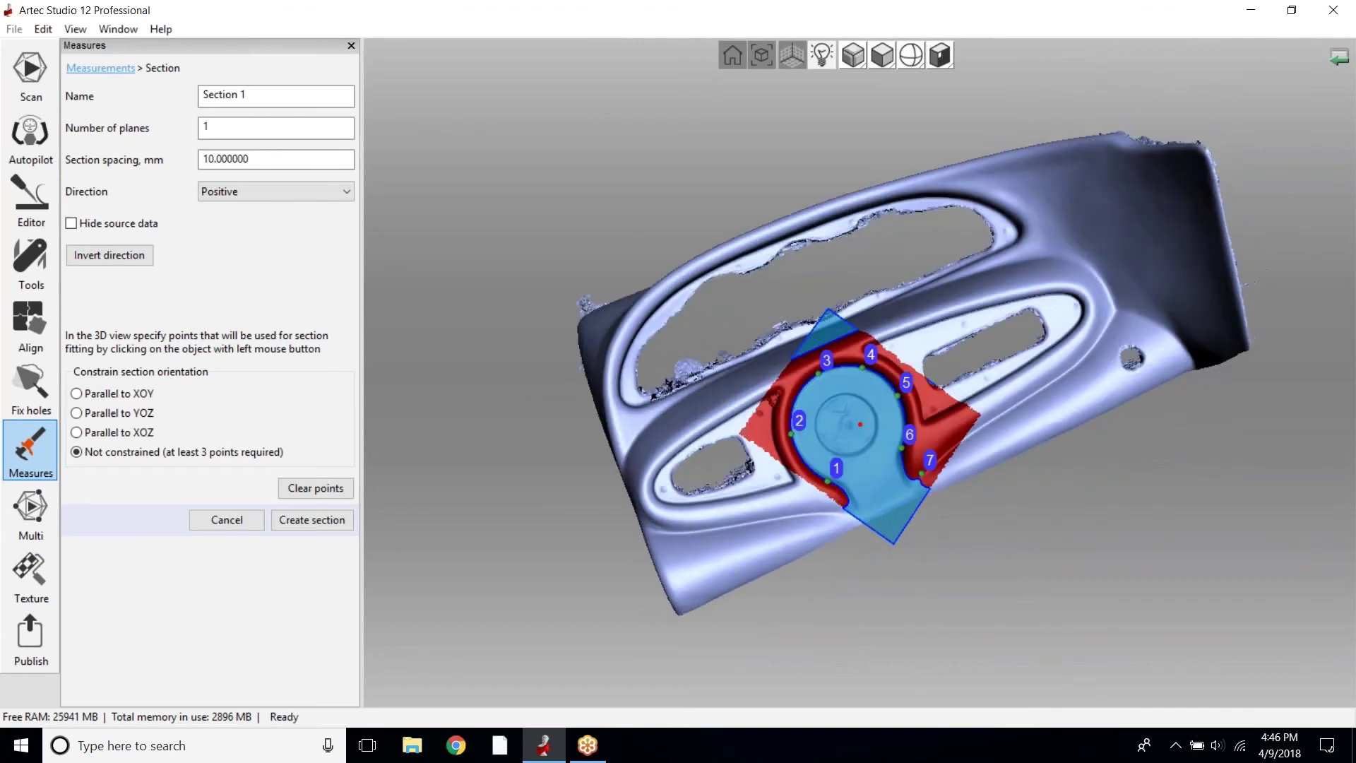
Create the section from the placed points and apply it to the list of measurements
click(316, 522)
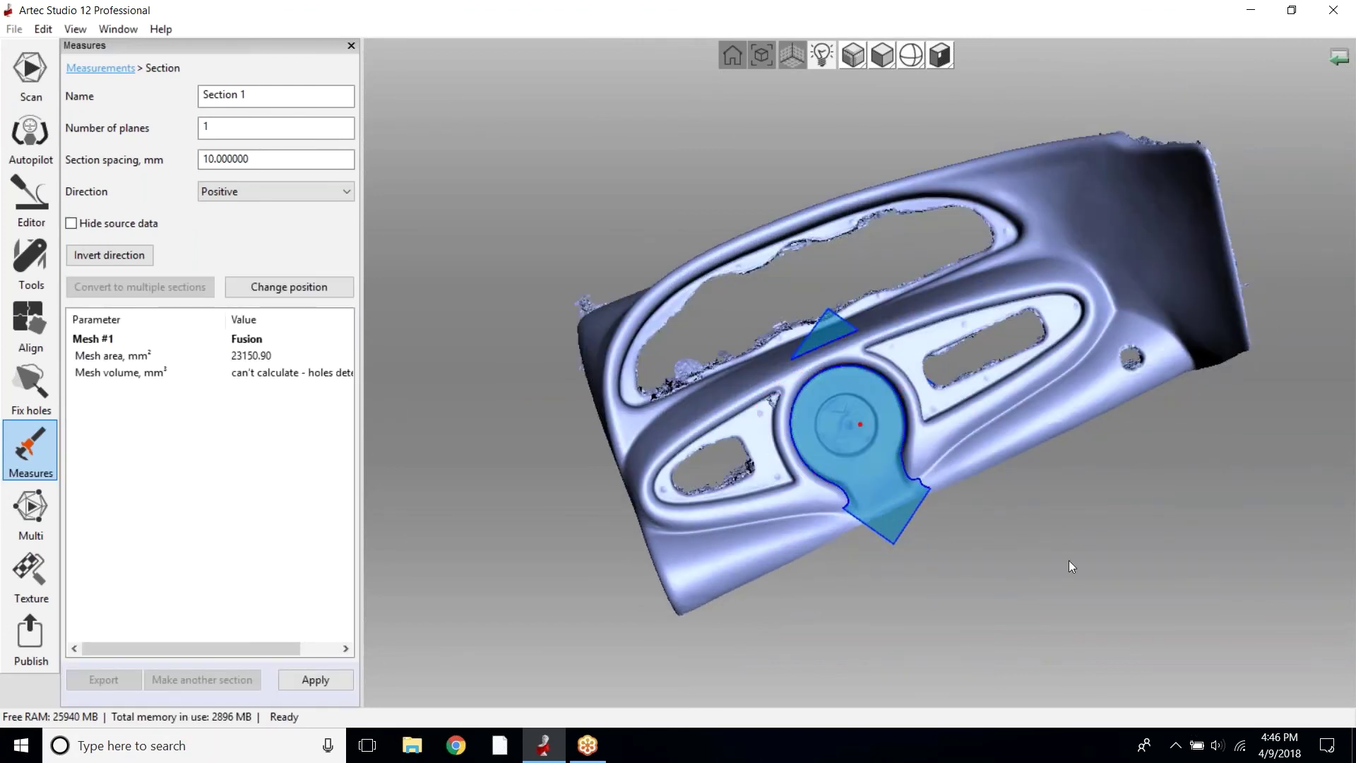
scroll(1070, 565, up, 3)
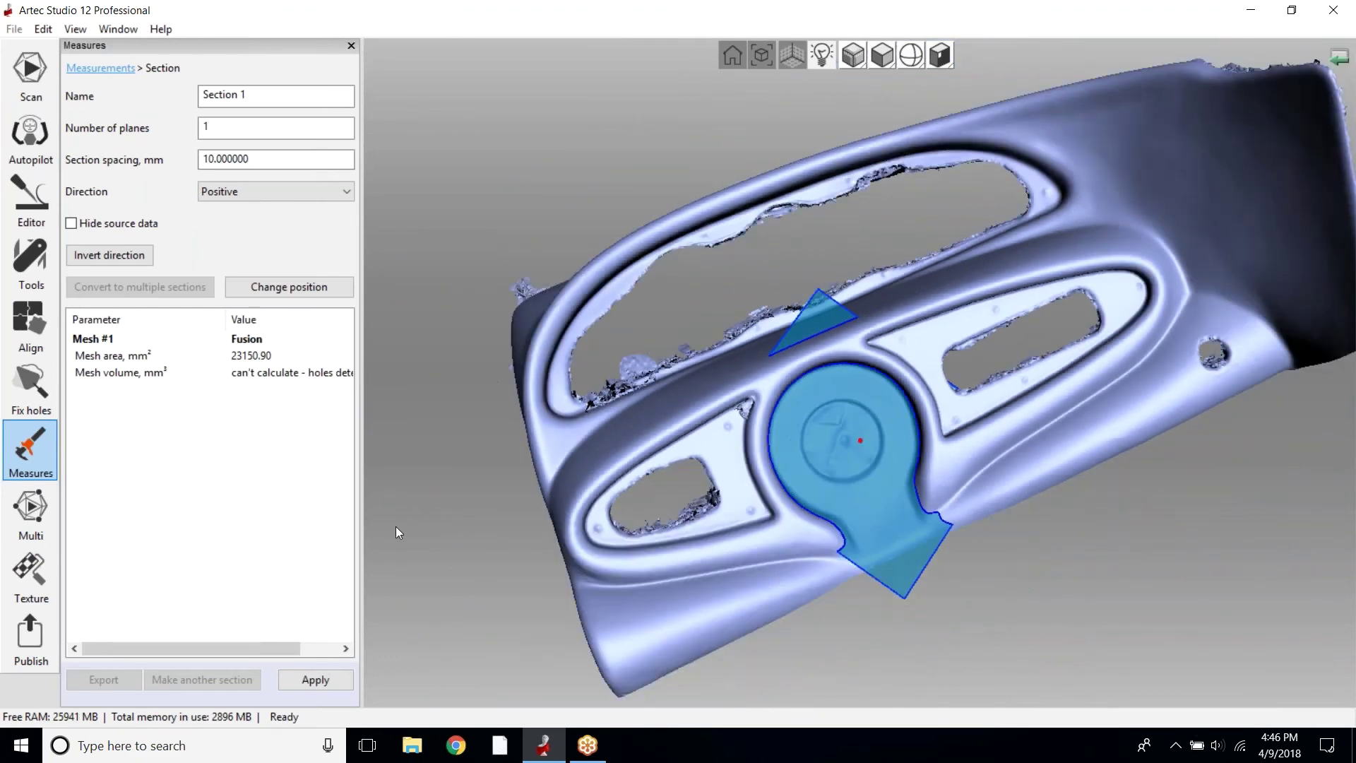
drag(697, 490, 866, 522)
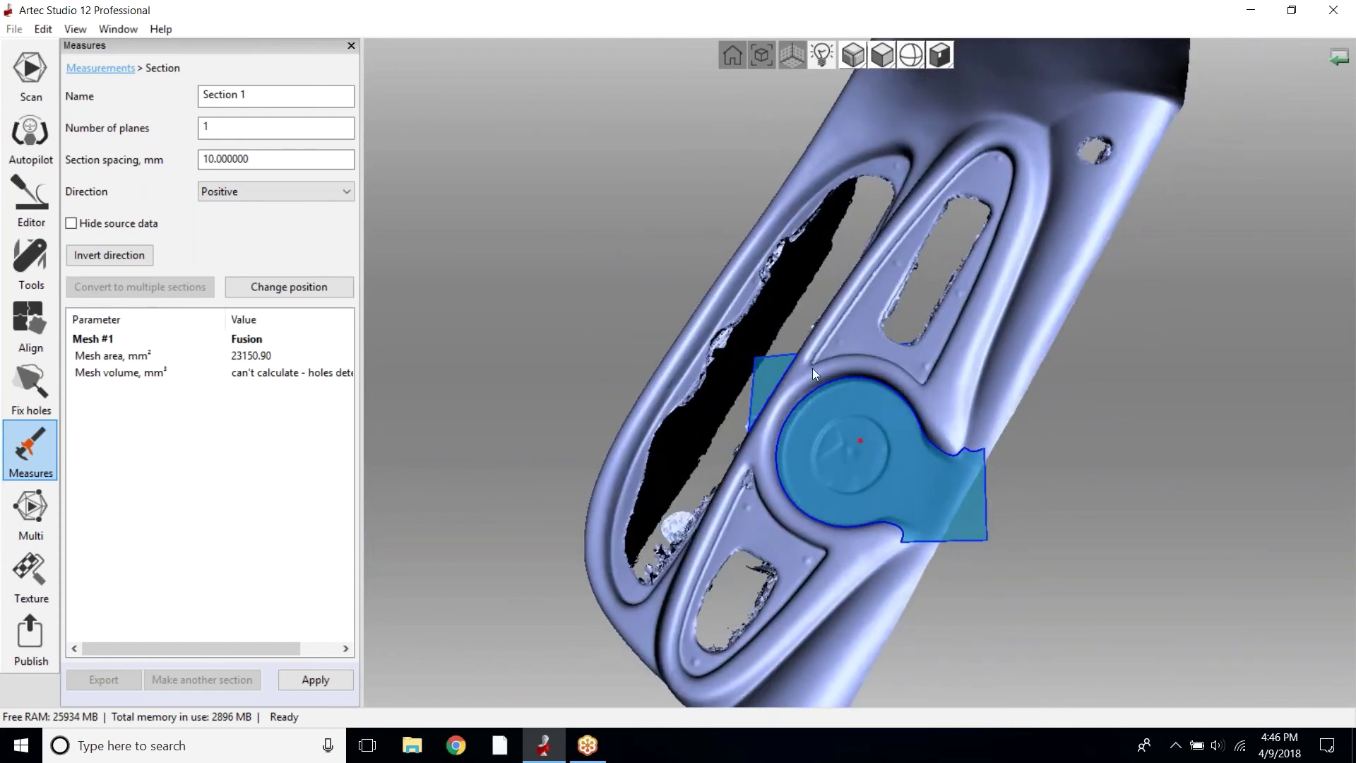
drag(868, 555, 848, 678)
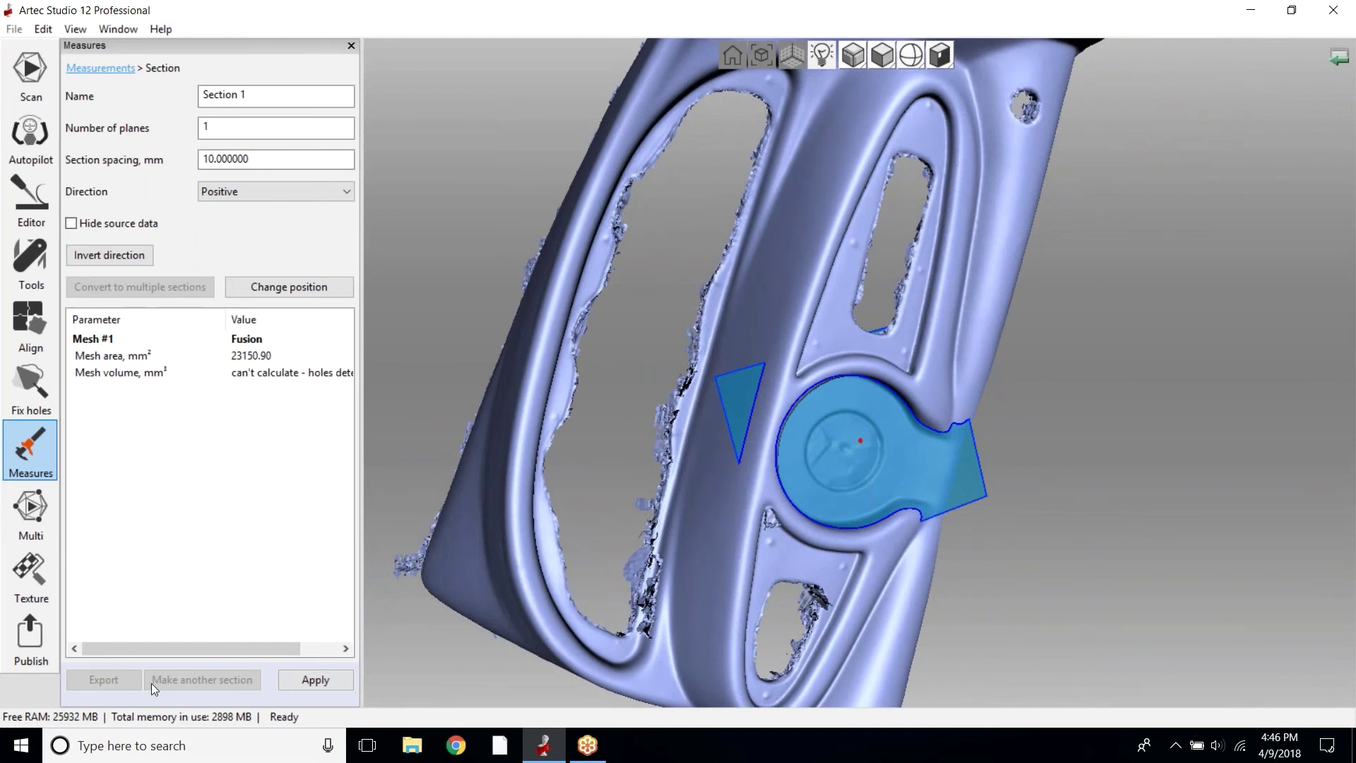
click(327, 680)
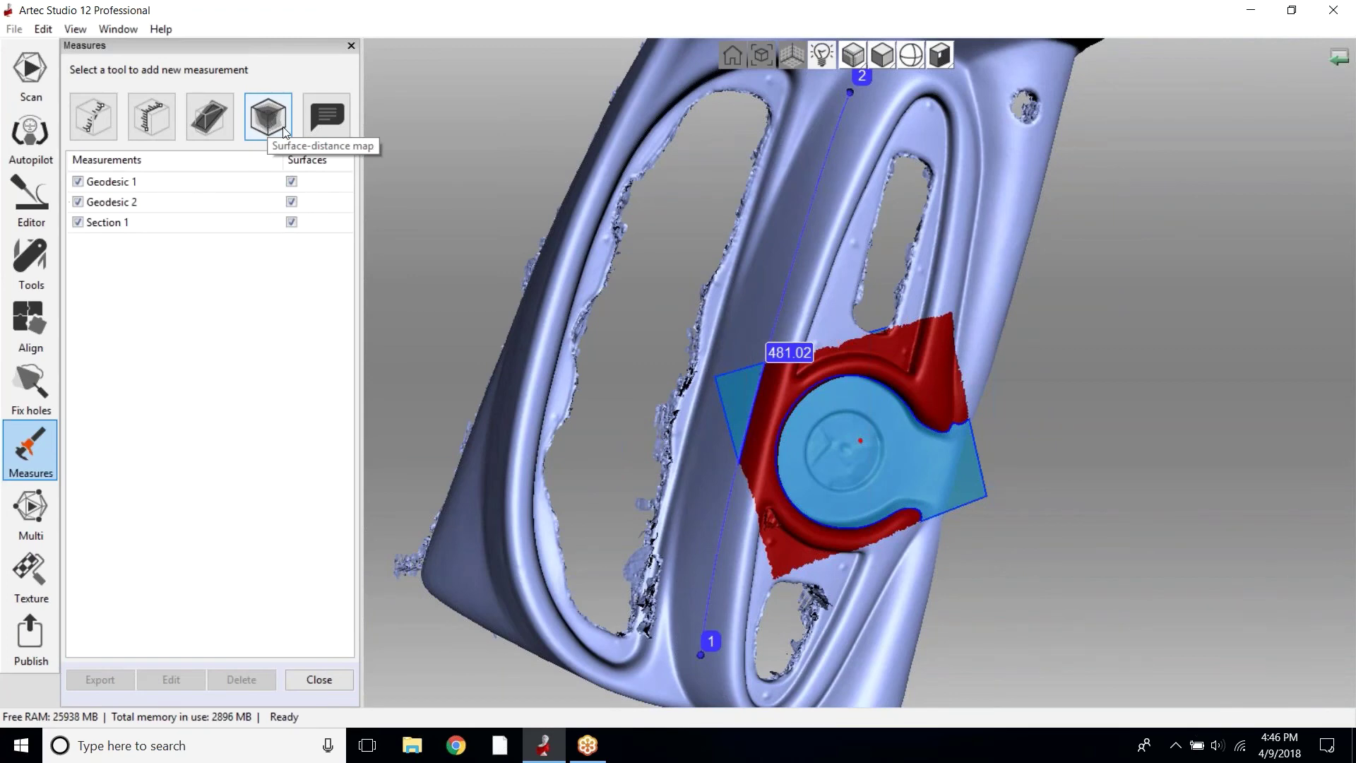
Measure the linear distance on Fast fusion2 between two points on opposite sides of the rim around the round emblem
click(89, 123)
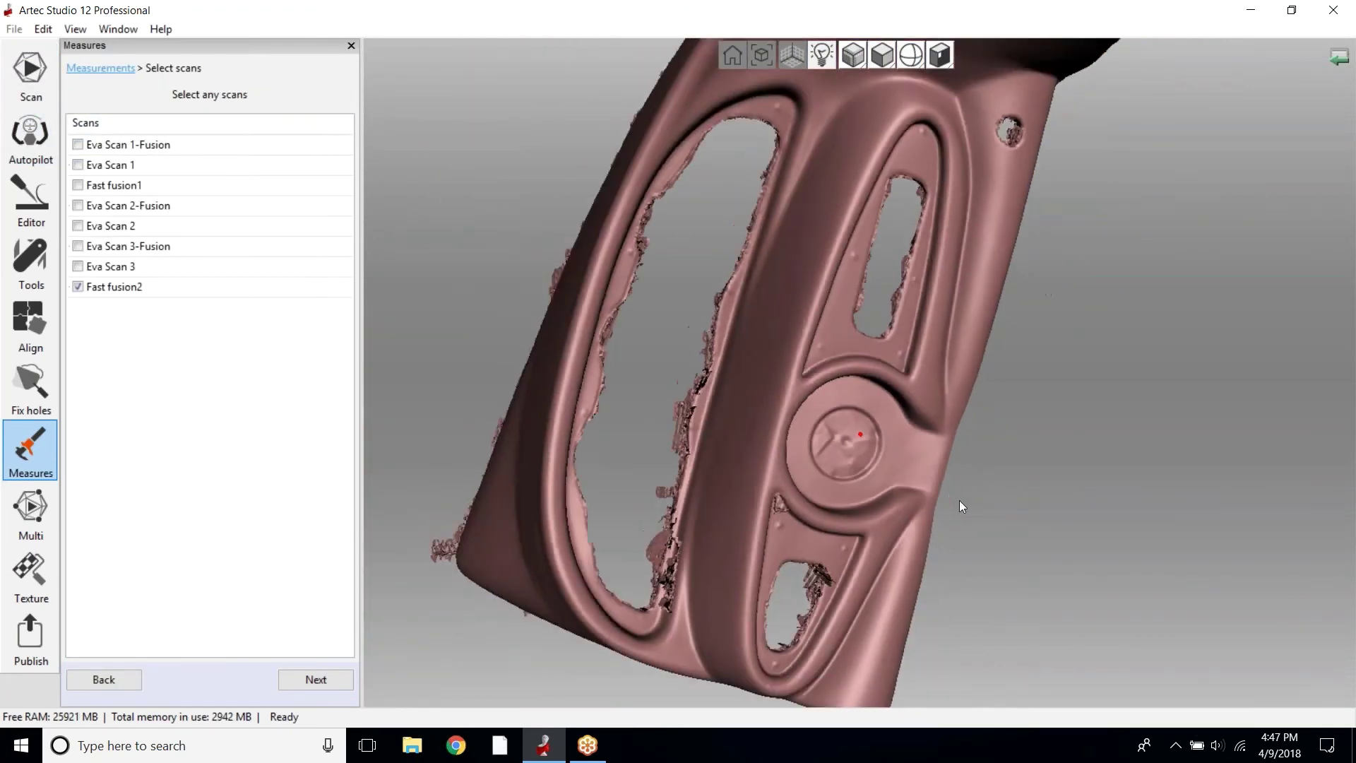
drag(959, 500, 859, 519)
scroll(859, 520, up, 10)
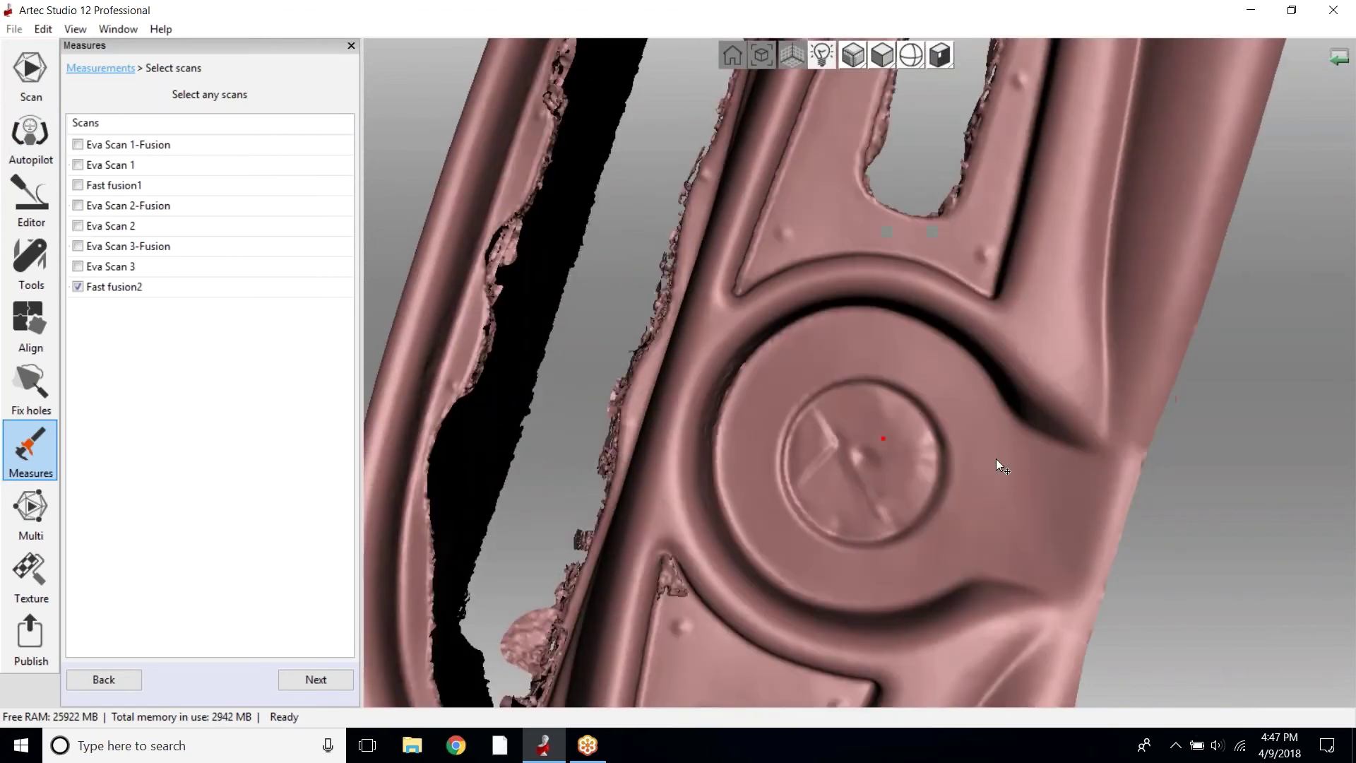
drag(996, 463, 847, 464)
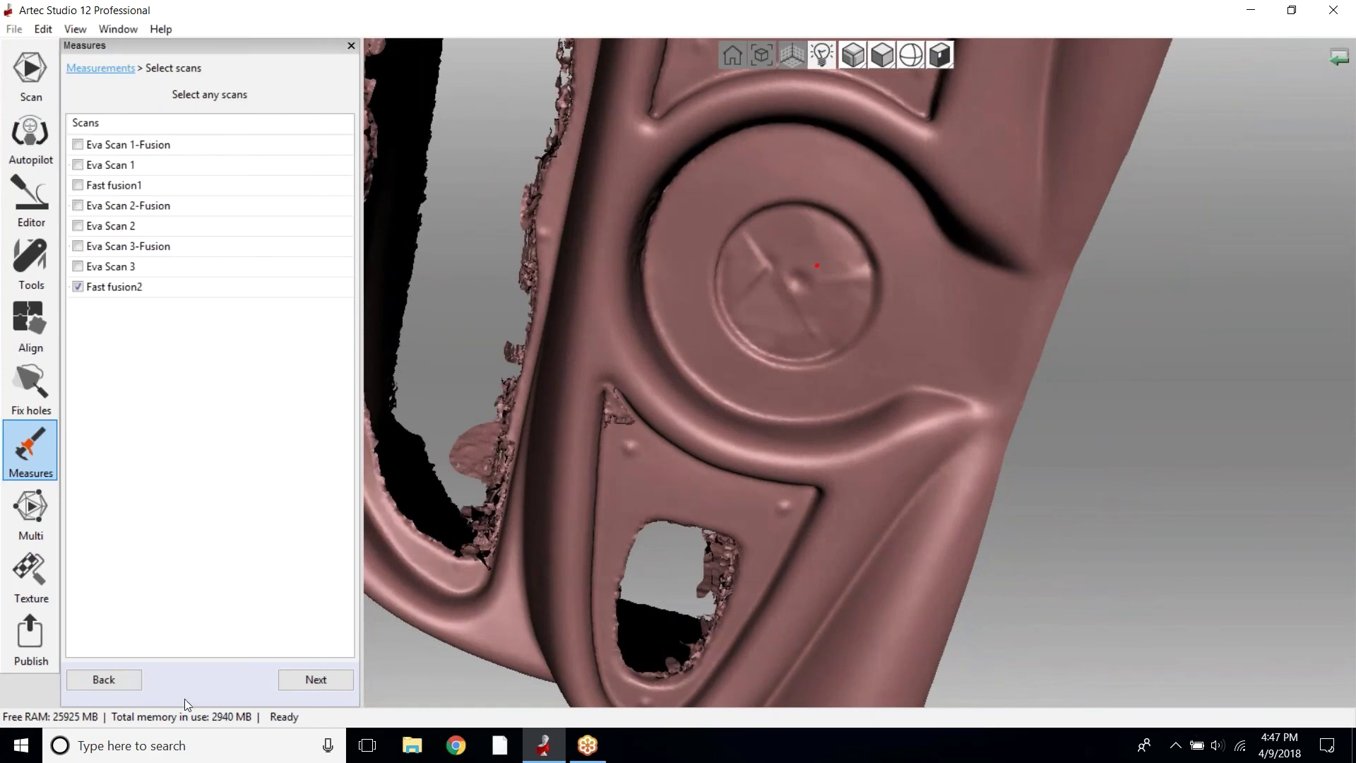
click(300, 680)
click(743, 425)
drag(829, 182, 825, 131)
click(825, 130)
drag(595, 393, 823, 302)
drag(911, 388, 634, 442)
scroll(707, 455, down, 3)
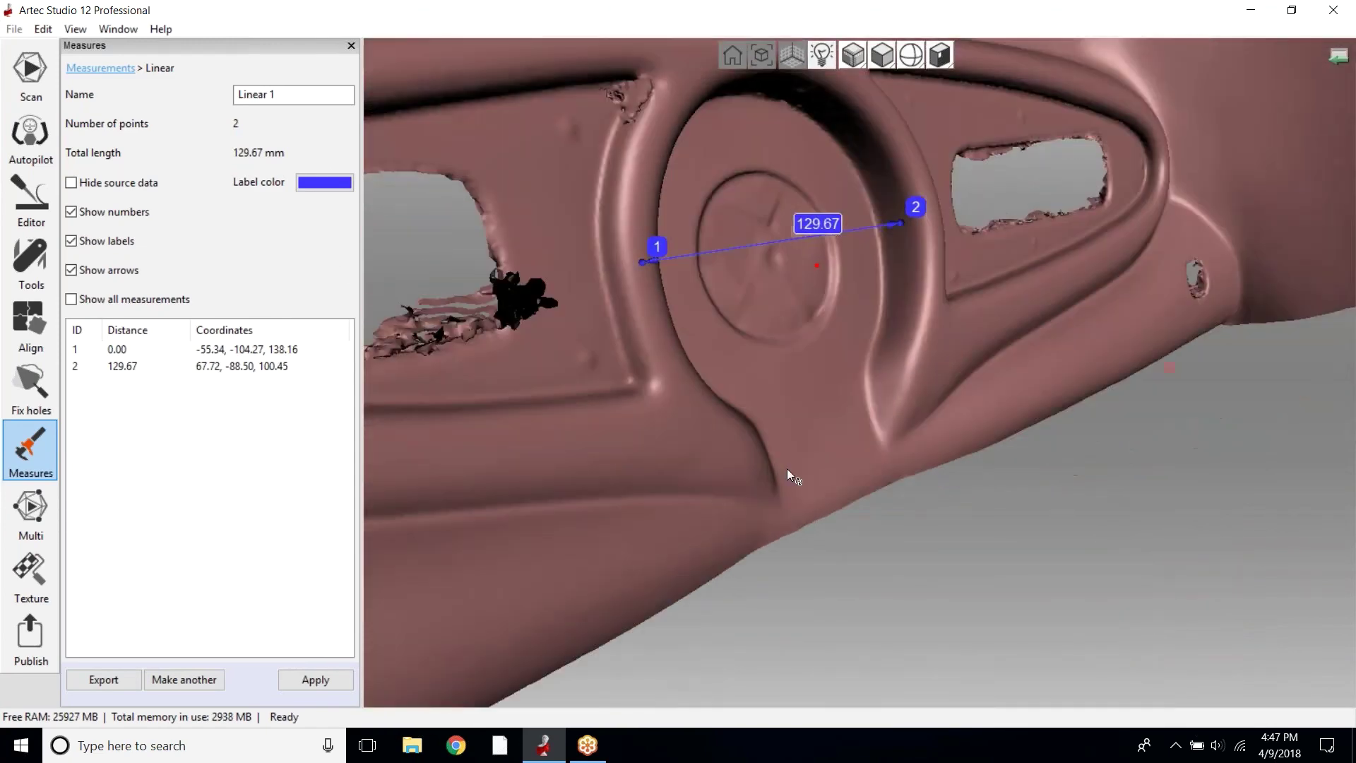
Extend the linear measurement with a third point on the upper edge of the large opening and apply it
scroll(773, 460, up, 5)
scroll(775, 459, down, 8)
drag(680, 363, 702, 180)
click(741, 189)
drag(793, 272, 853, 461)
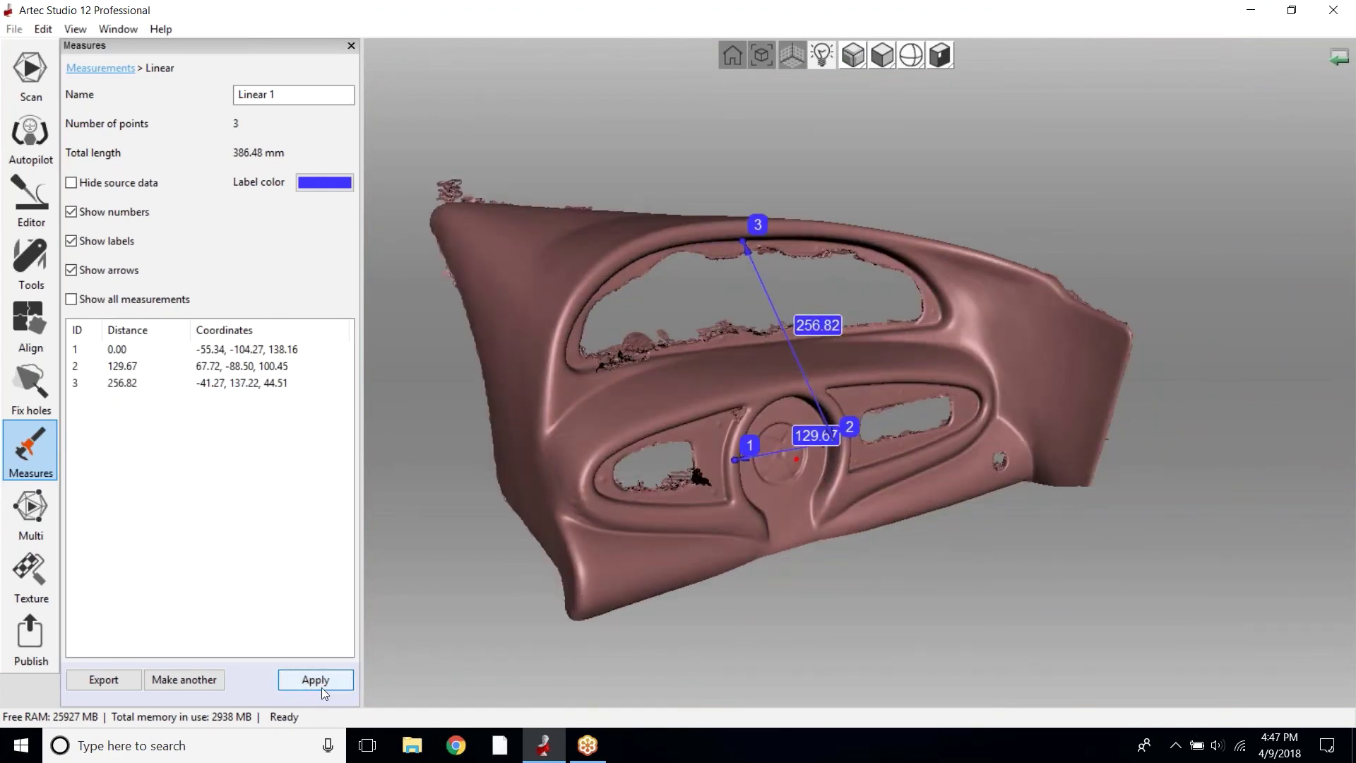
click(338, 678)
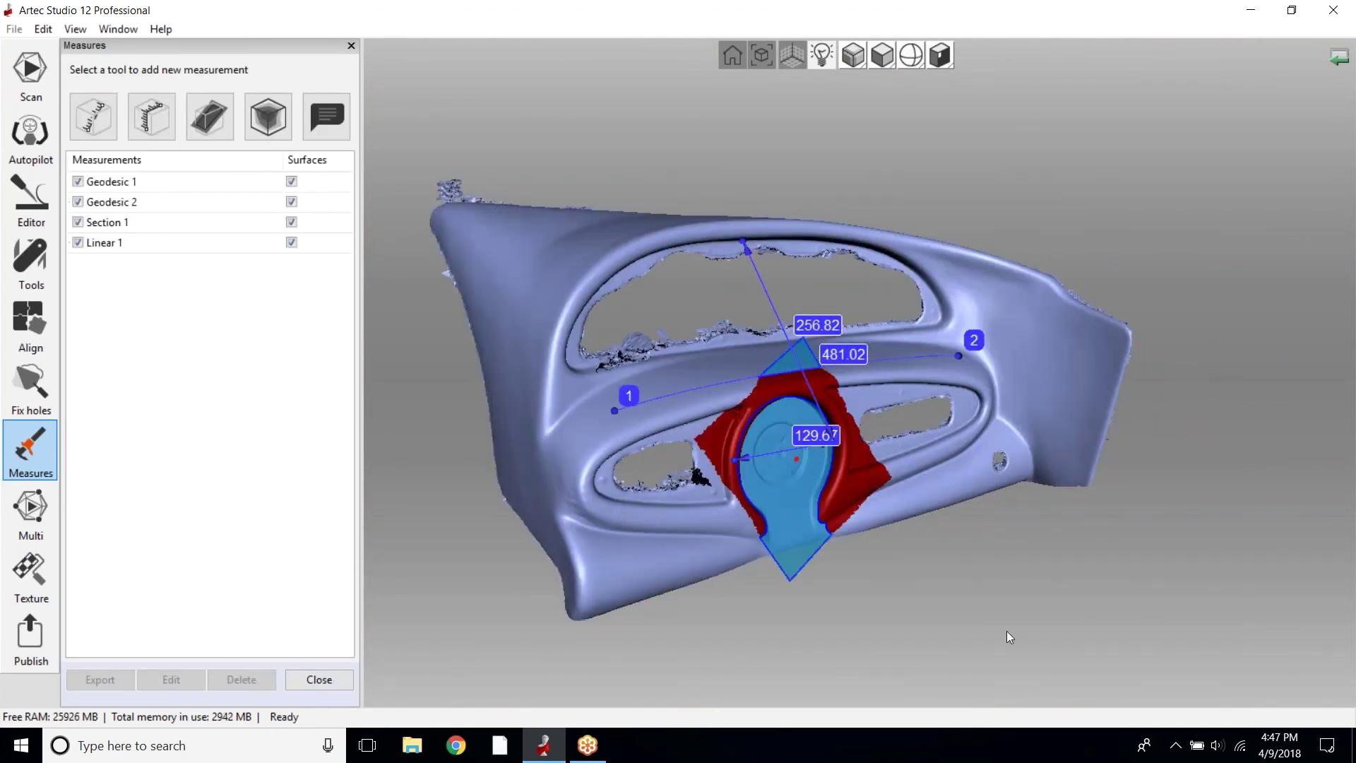
Examine the applied geodesic, section and linear measurements on the model and close the Measures tool
scroll(1013, 629, up, 3)
scroll(1122, 493, down, 2)
drag(1124, 499, 965, 425)
drag(1074, 334, 917, 260)
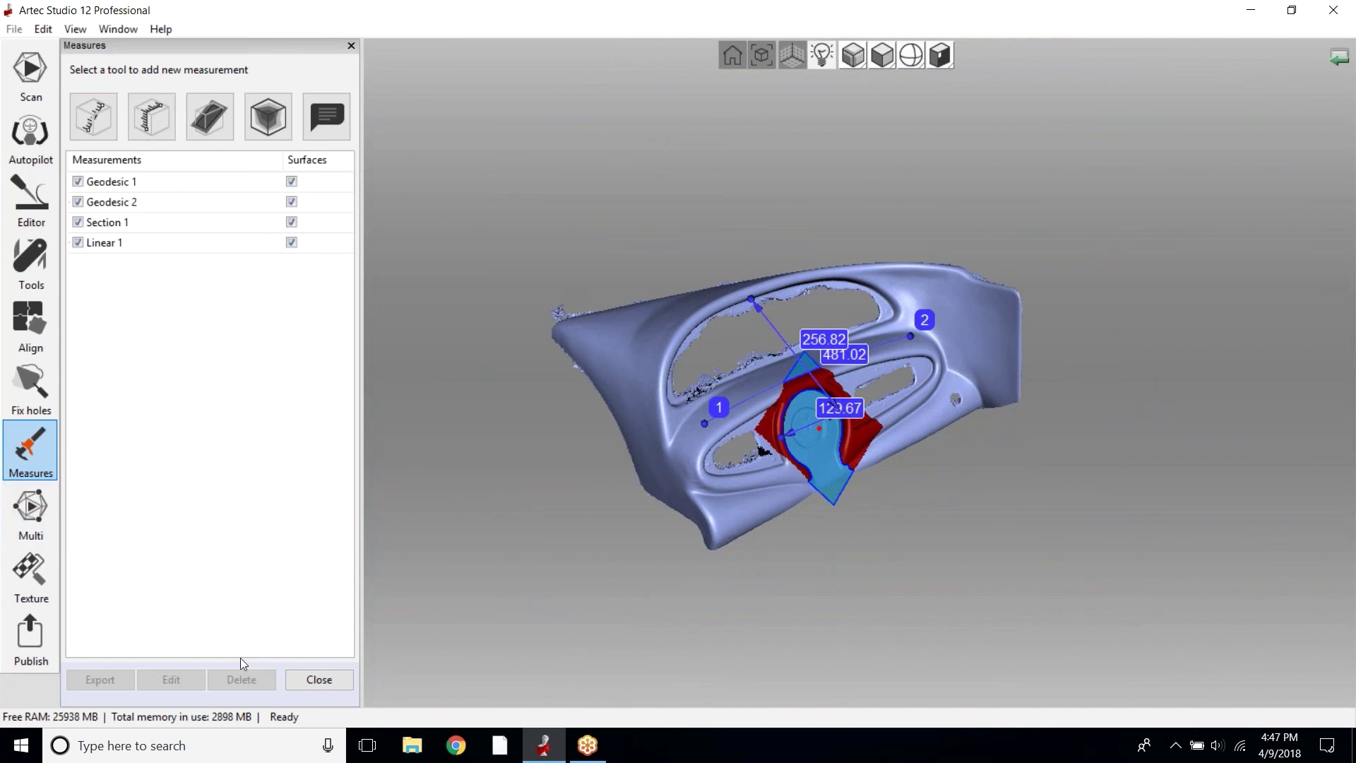
click(320, 681)
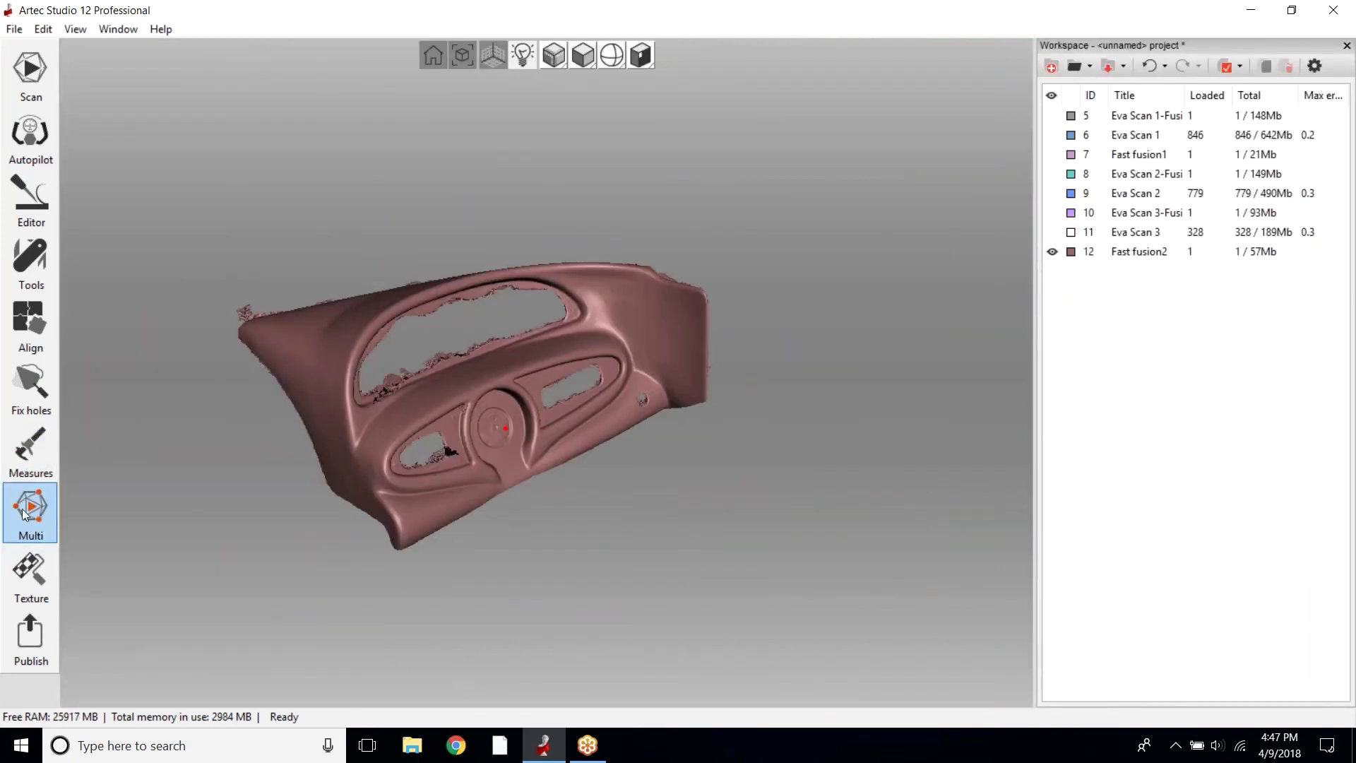
click(39, 461)
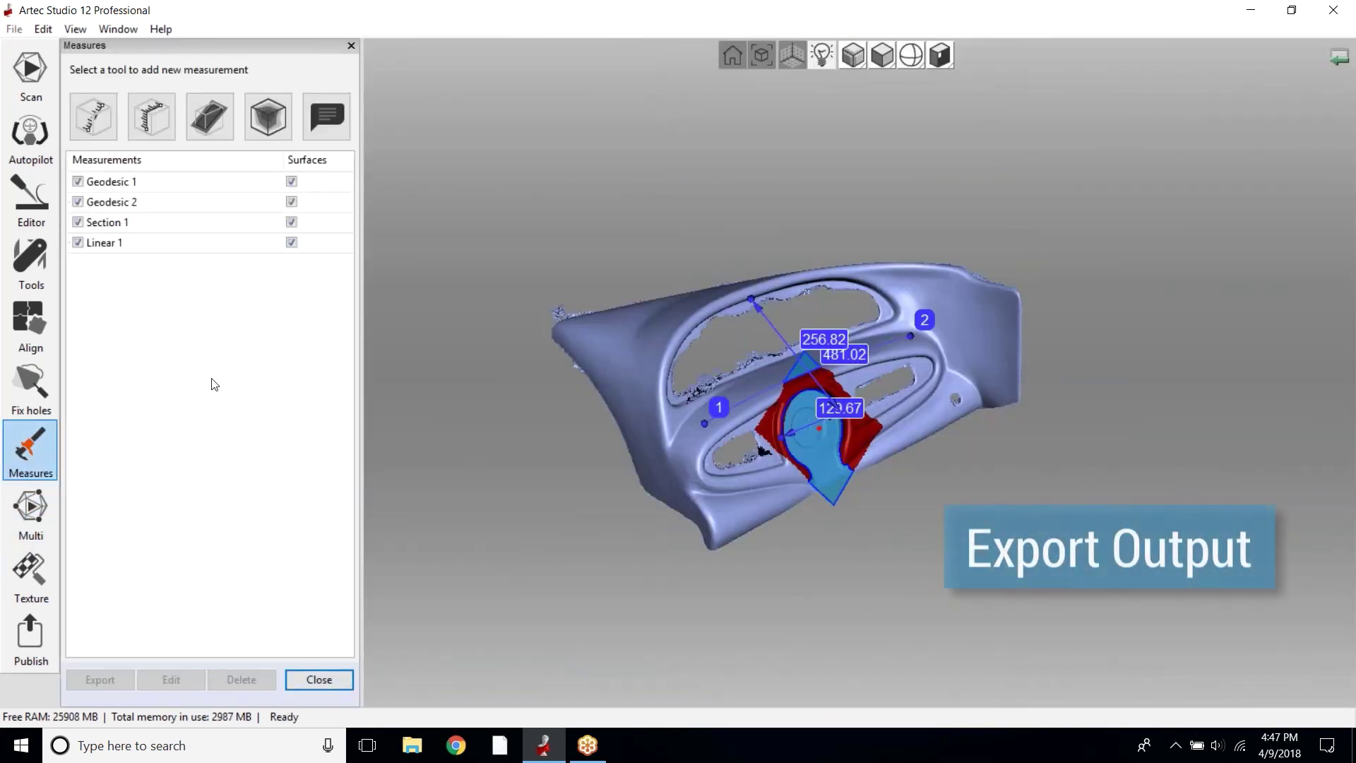
click(107, 120)
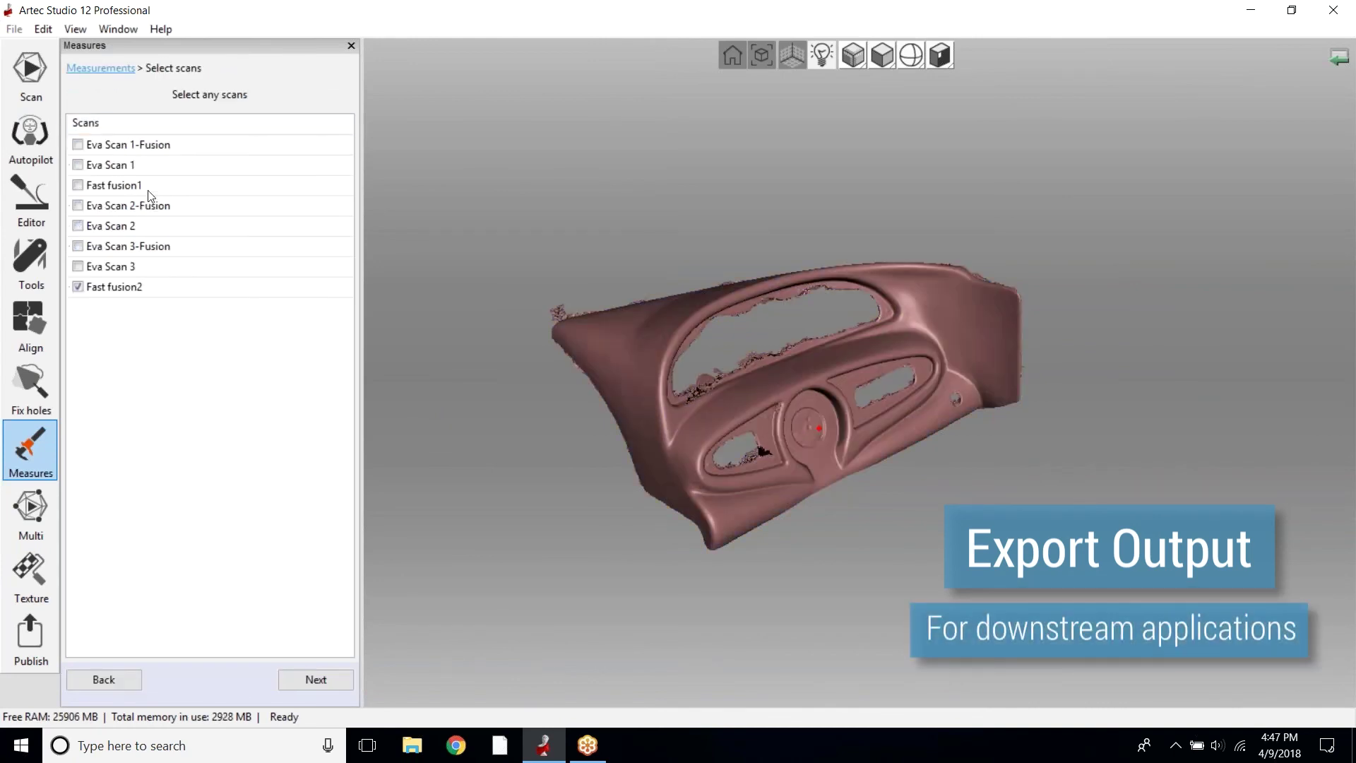
click(92, 685)
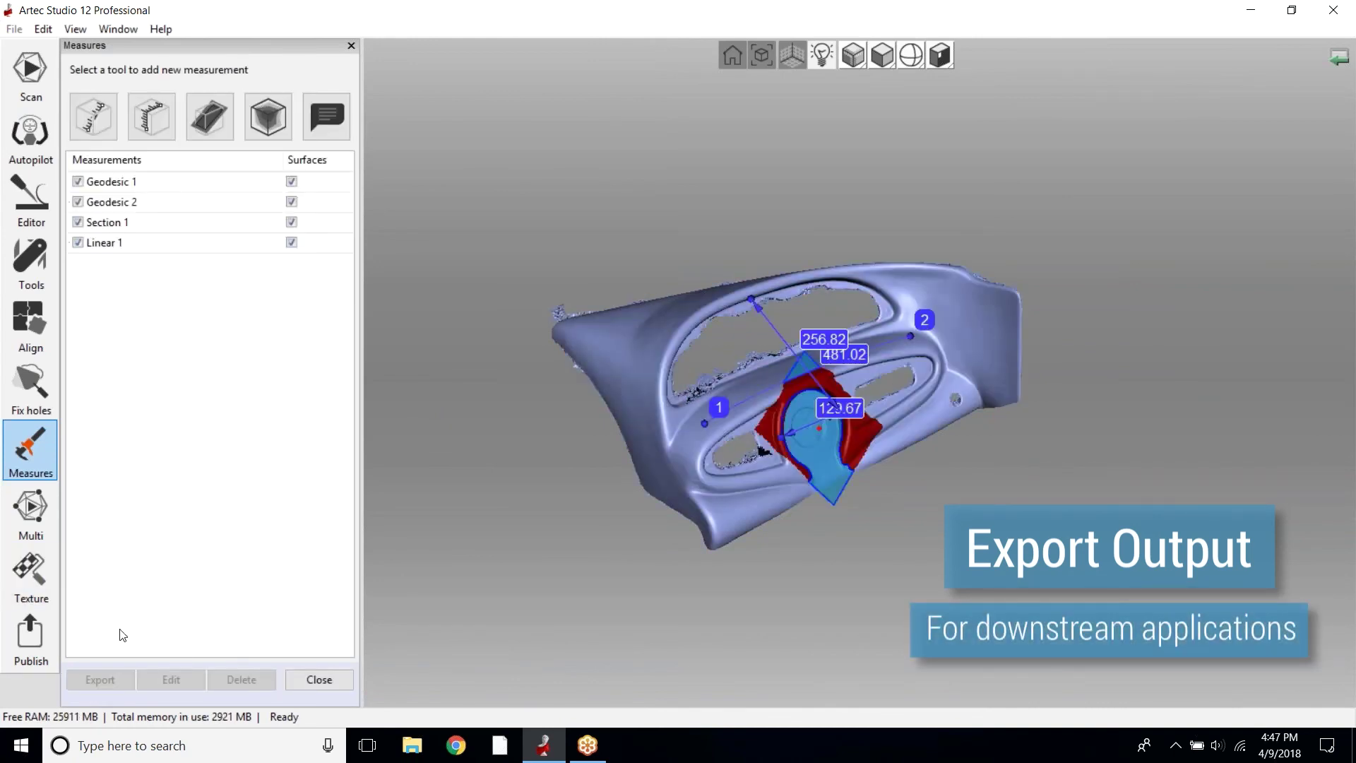
Start exporting the Fast fusion2 mesh and choose stl as the scan export format
click(30, 70)
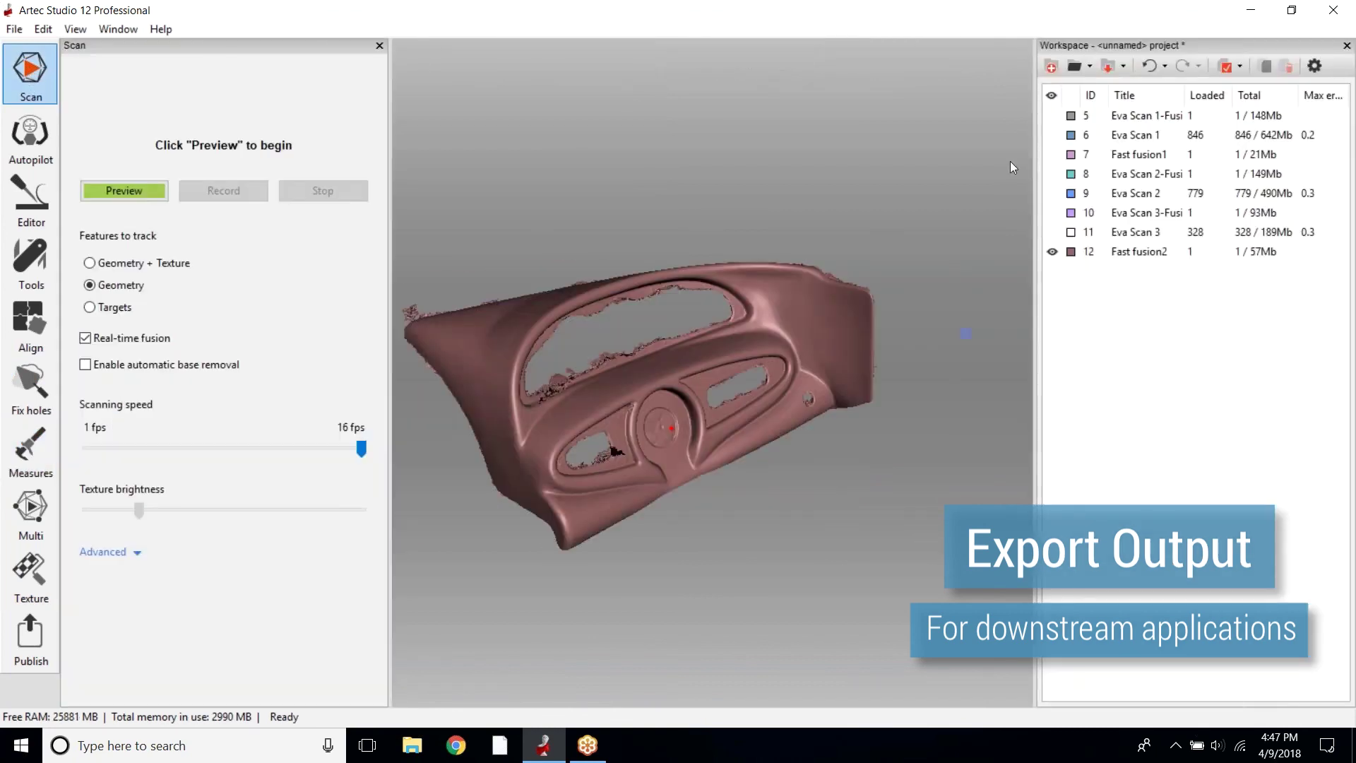
click(1114, 253)
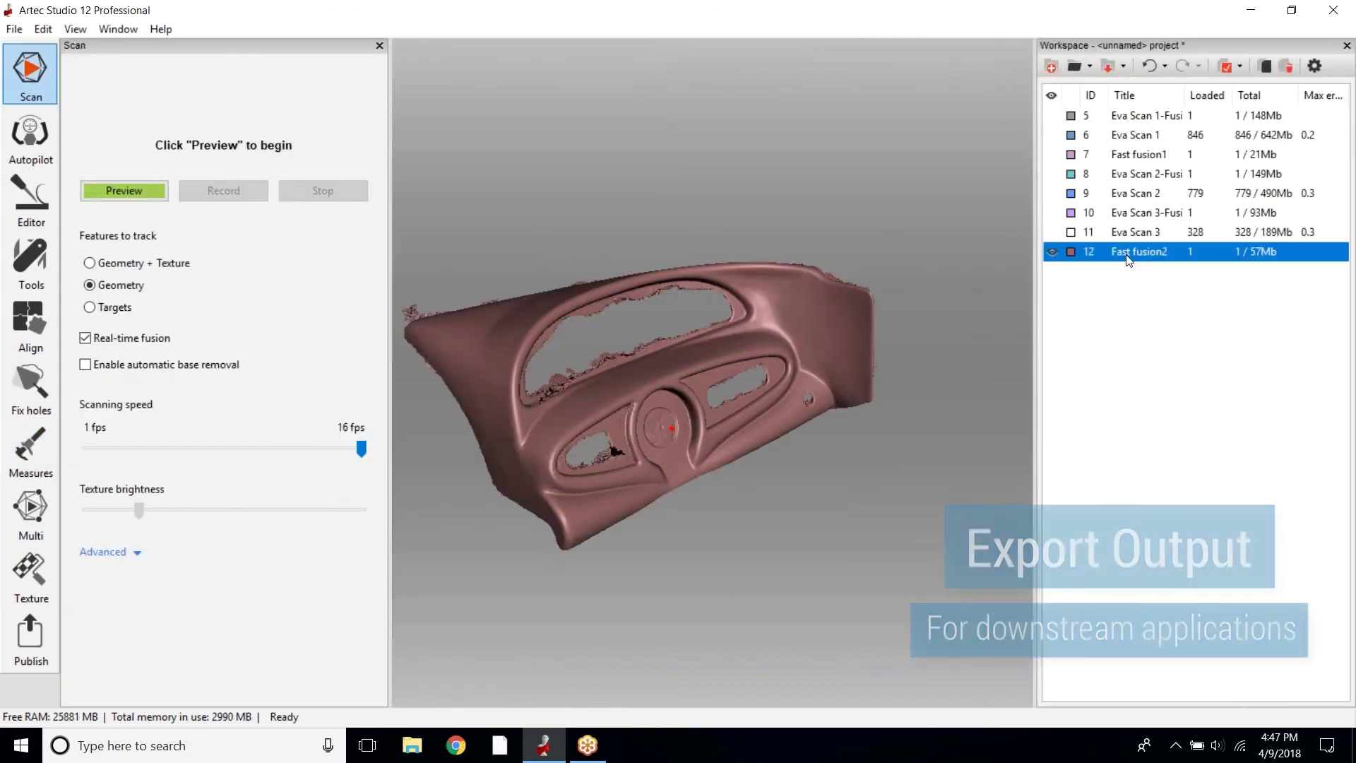
click(15, 30)
click(70, 187)
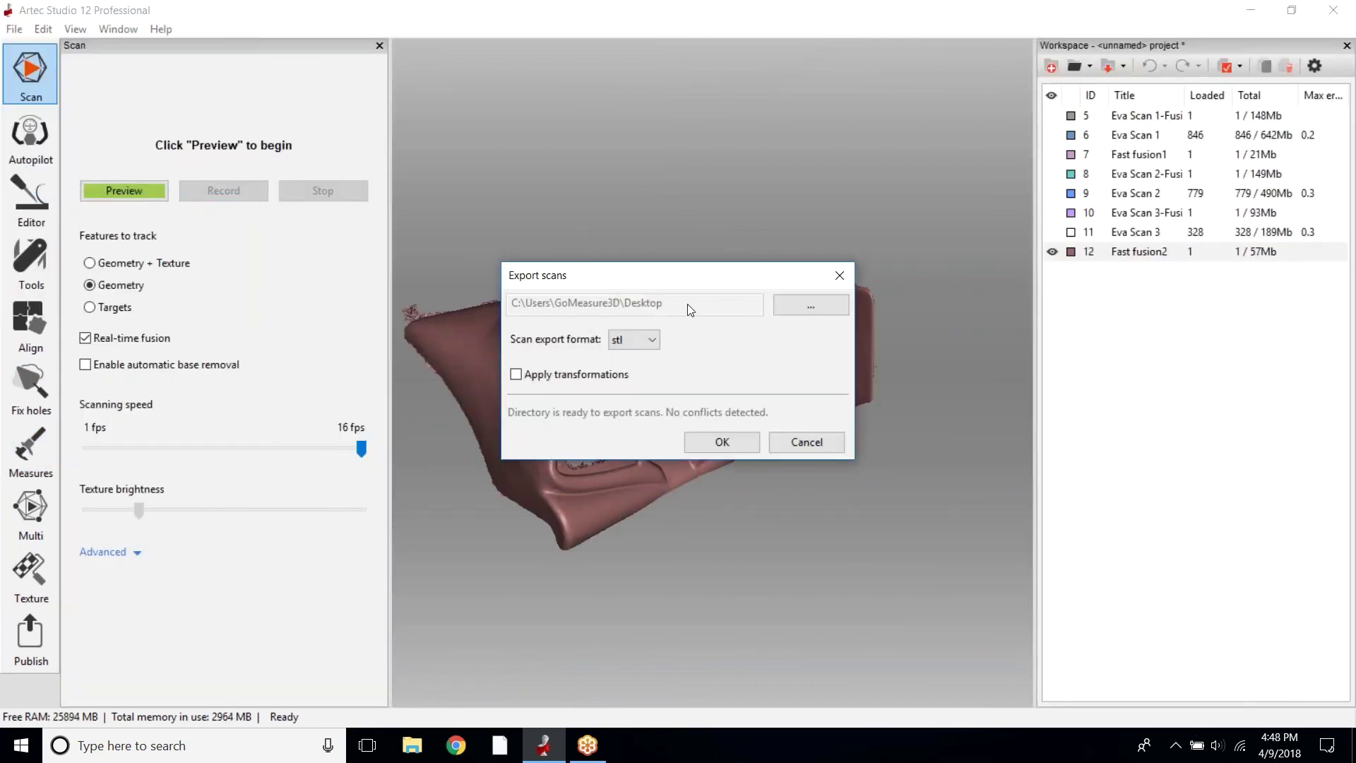
click(631, 340)
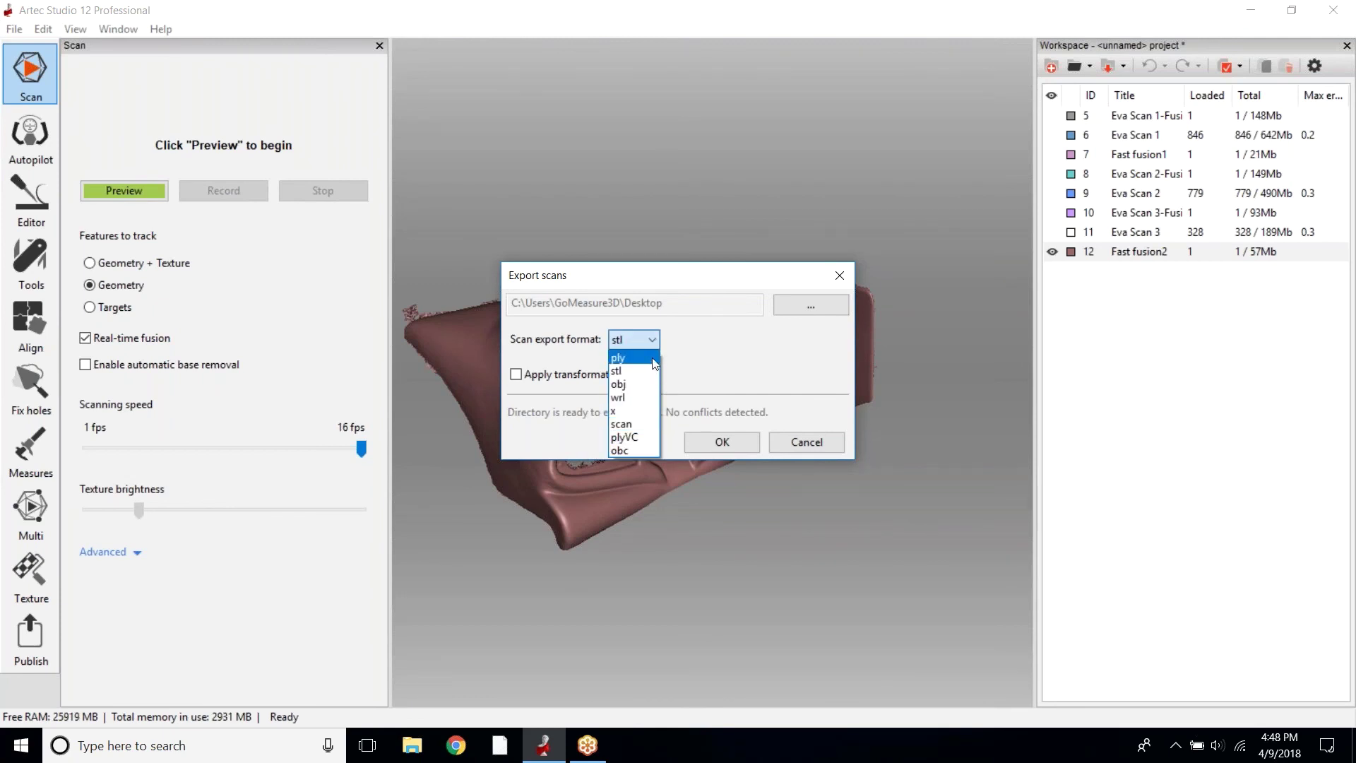
click(731, 383)
click(643, 339)
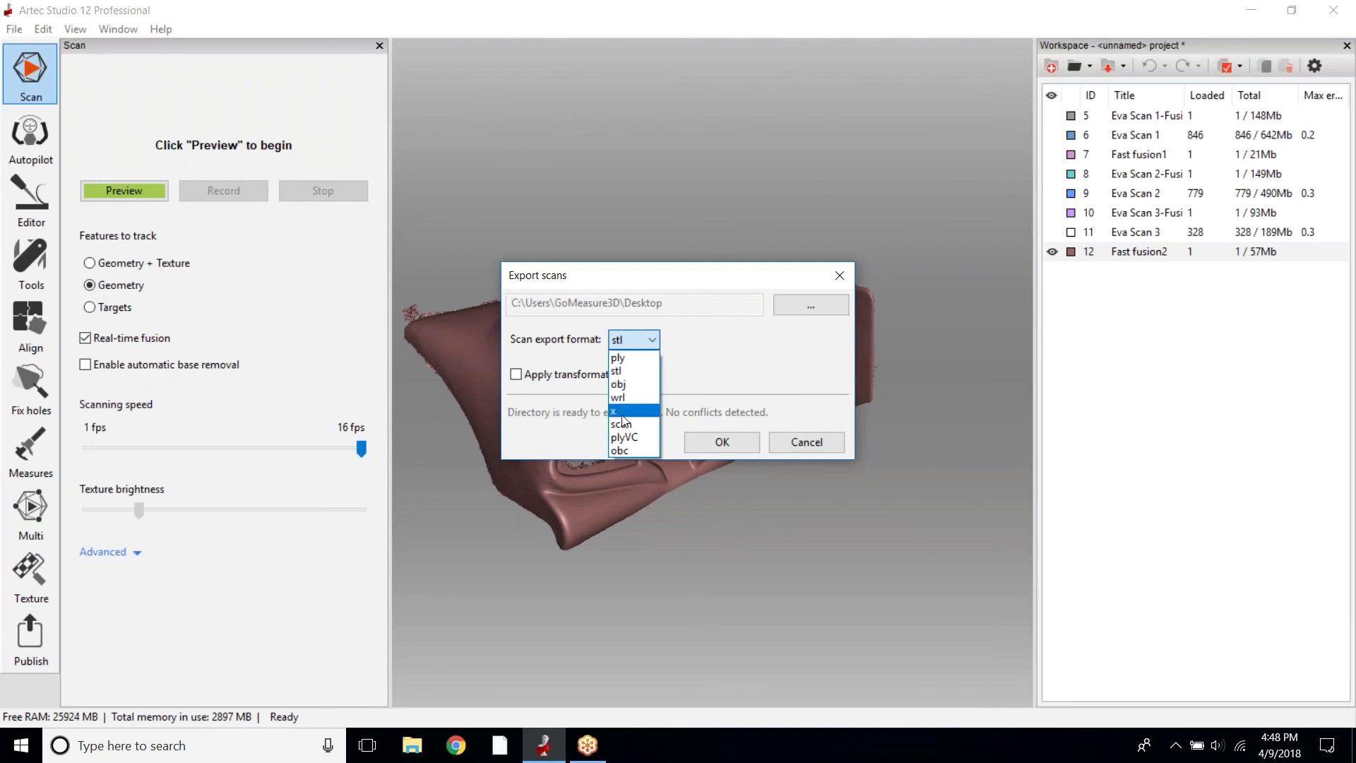
click(639, 371)
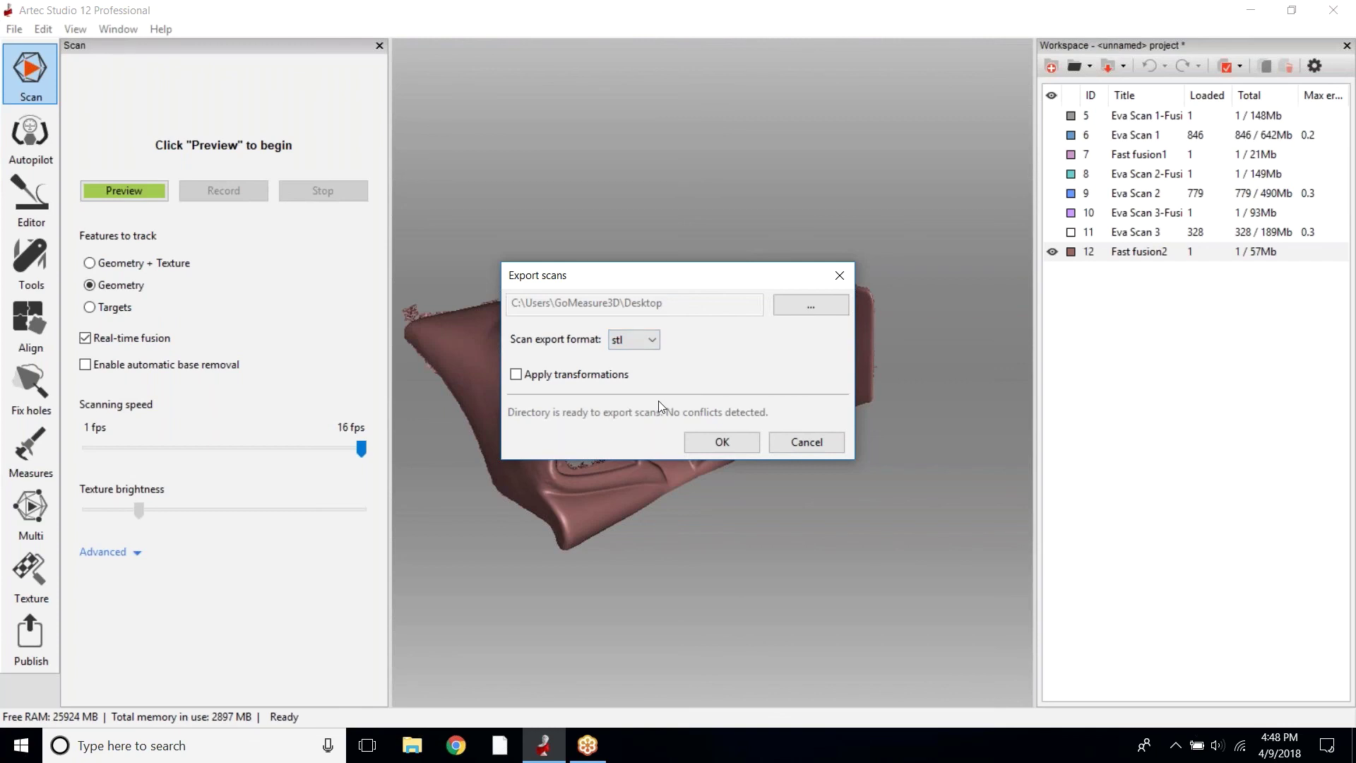
Set the export directory to the GoMeasure3D user folder and dismiss the export without saving
click(819, 306)
click(603, 342)
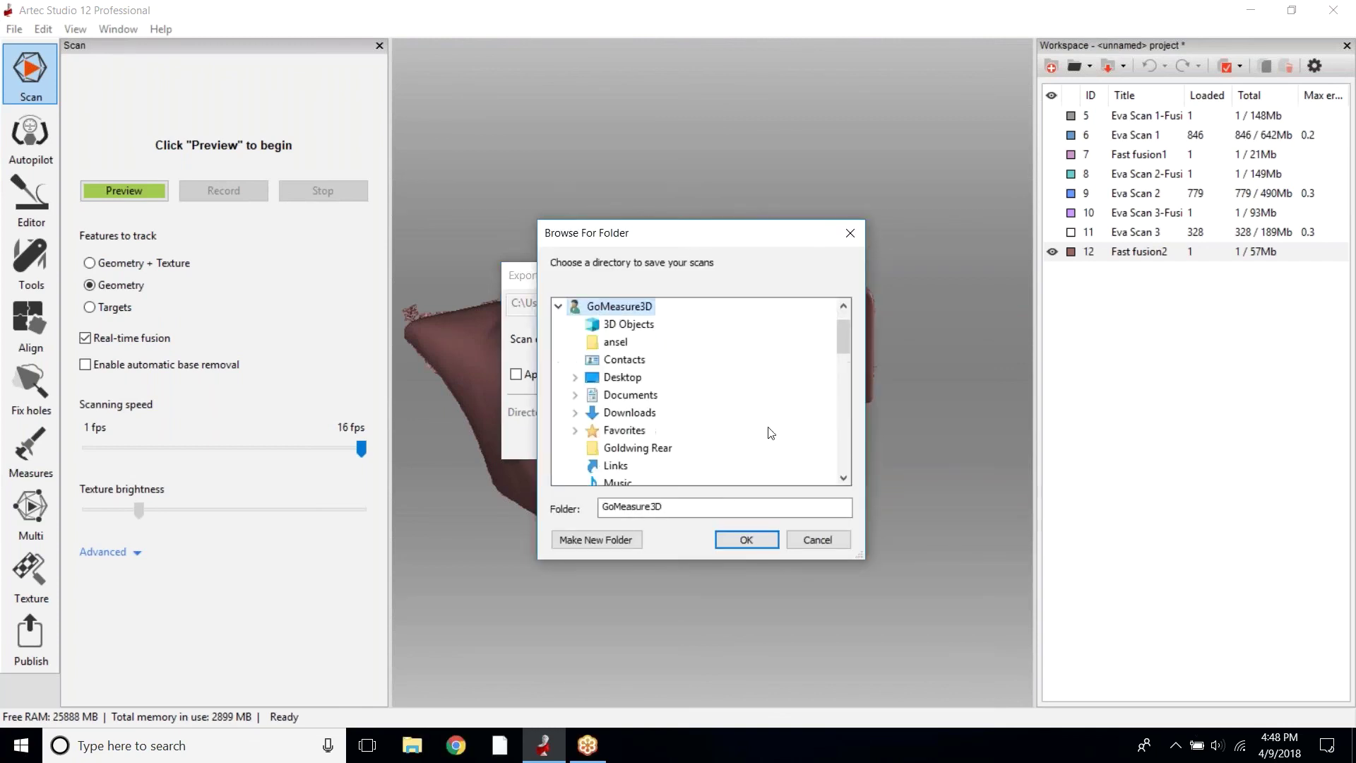
click(734, 539)
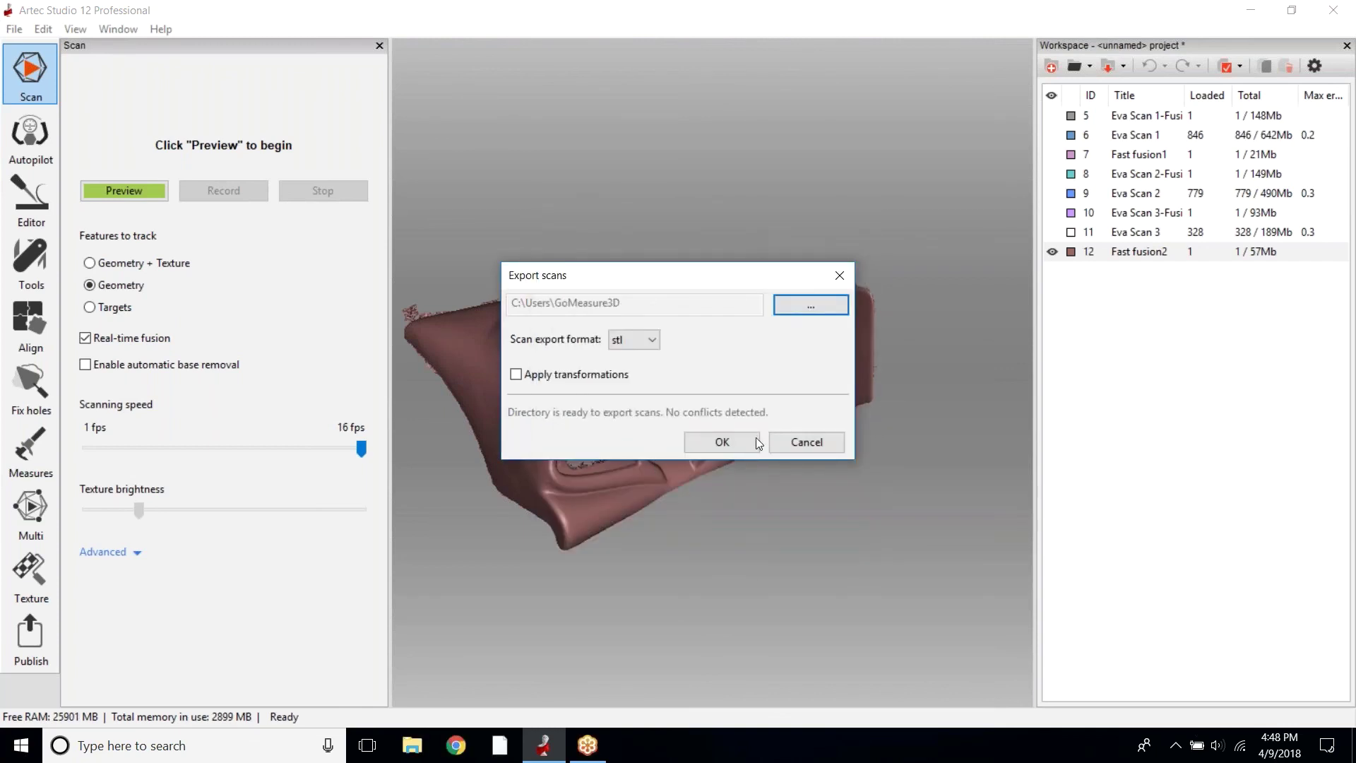
click(840, 275)
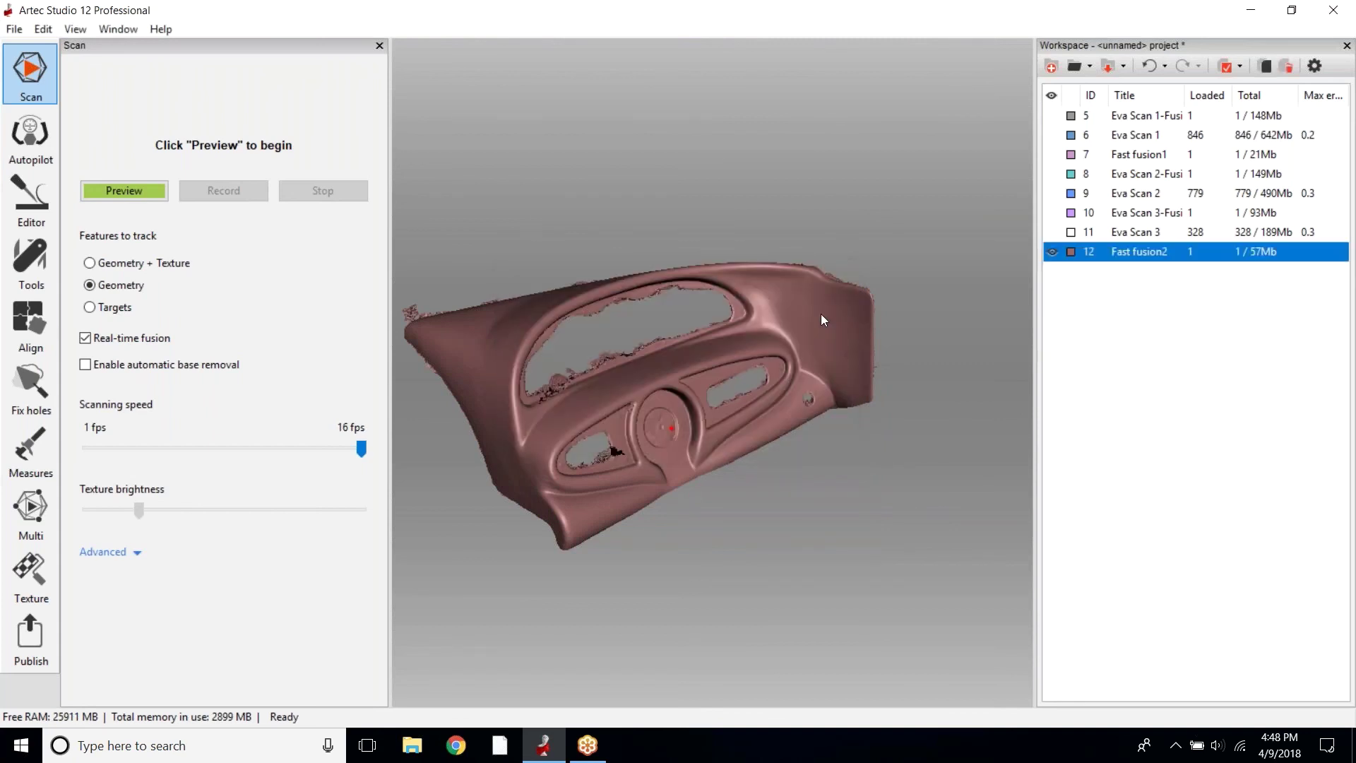